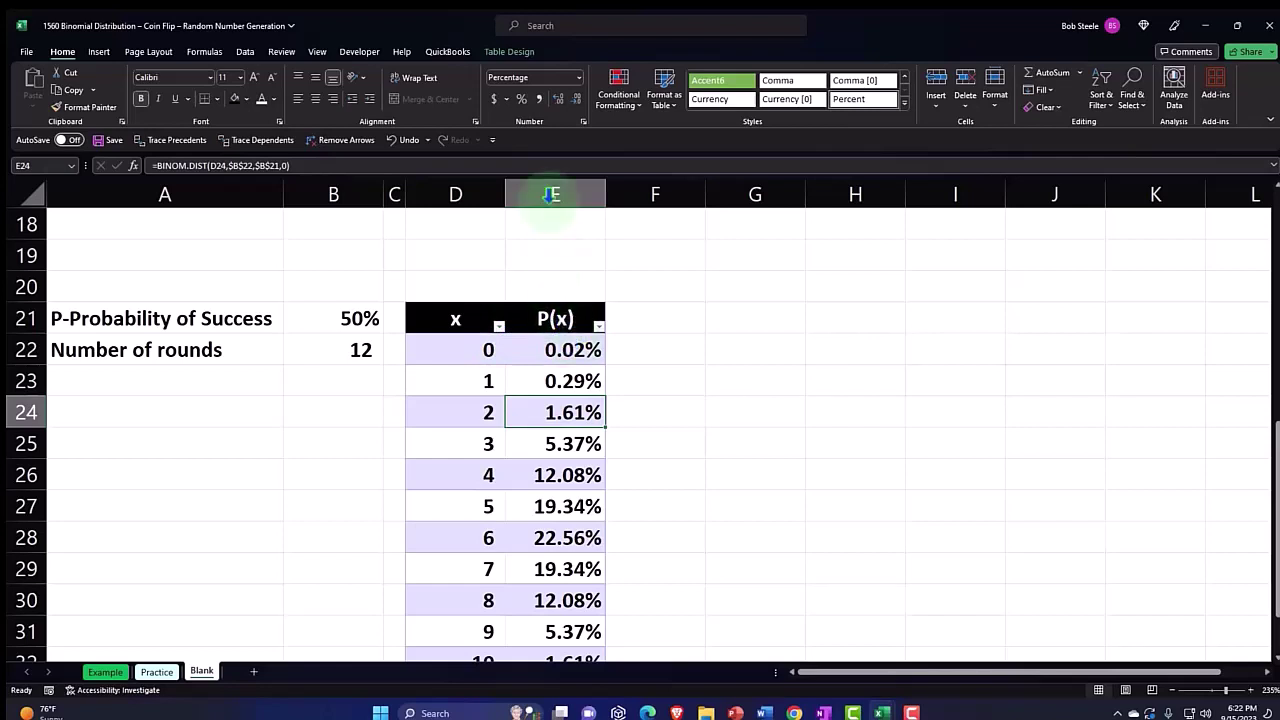
Turn on the Total Row for the x/P(x) table so the P(x) column totals 100.00%
{"action": "left_click", "coordinate": [509, 52]}
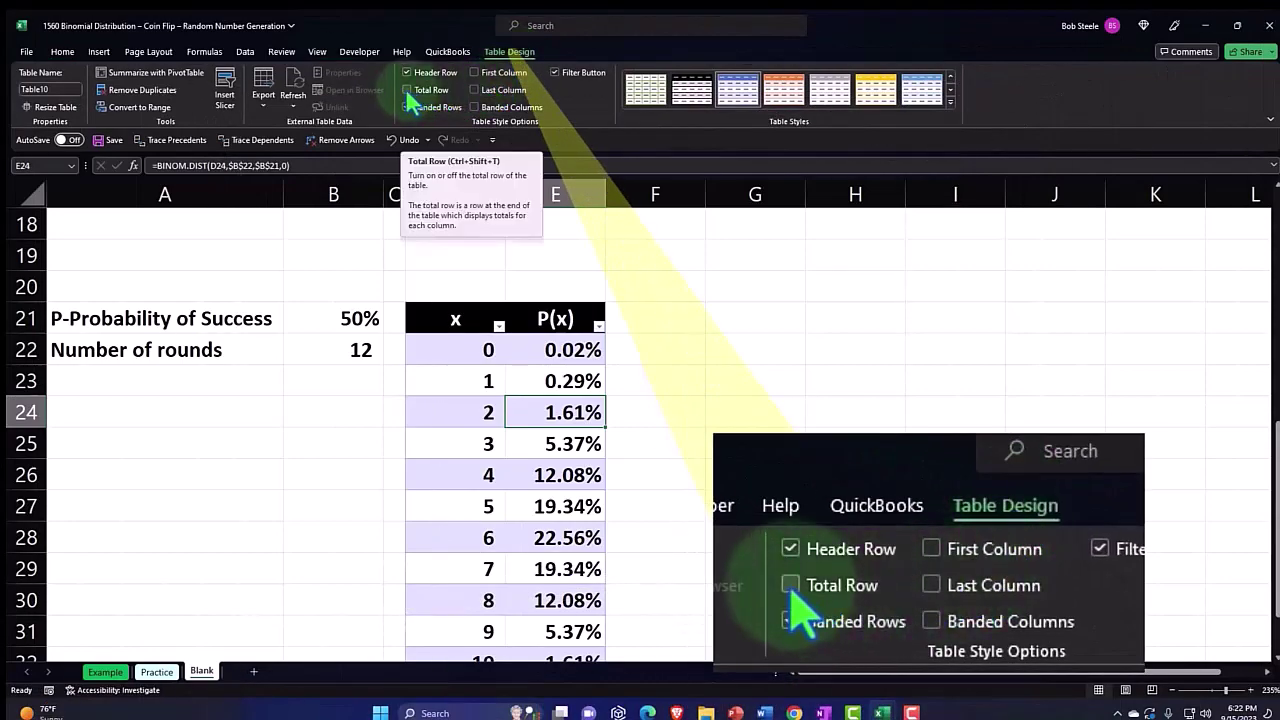
{"action": "left_click", "coordinate": [418, 90]}
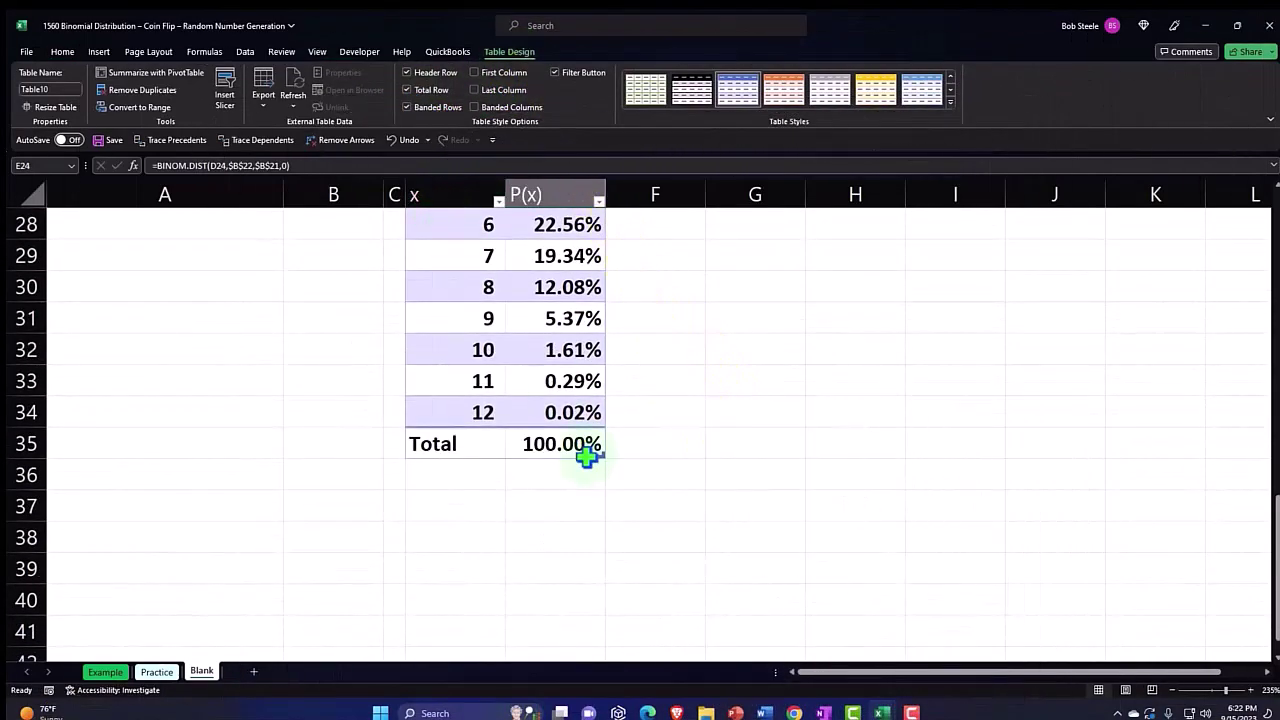
{"action": "scroll", "coordinate": [583, 449], "scroll_direction": "up", "scroll_amount": 1}
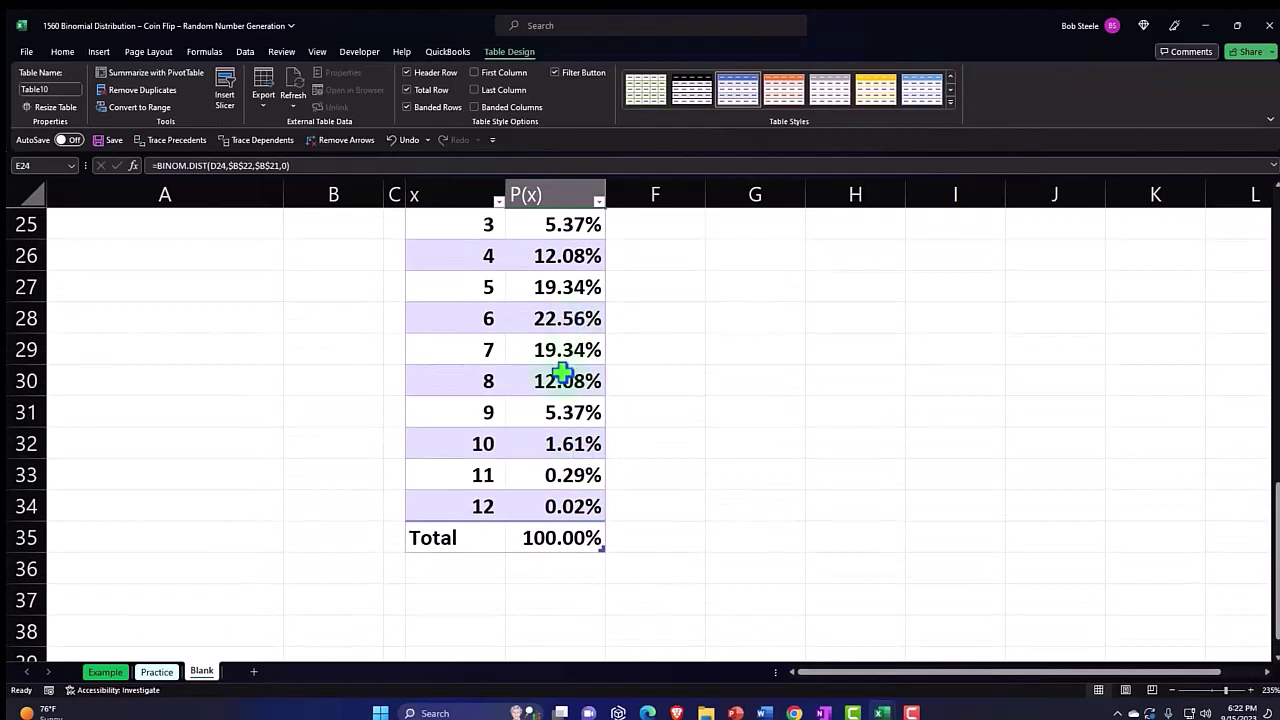
{"action": "scroll", "coordinate": [563, 373], "scroll_direction": "up", "scroll_amount": 1}
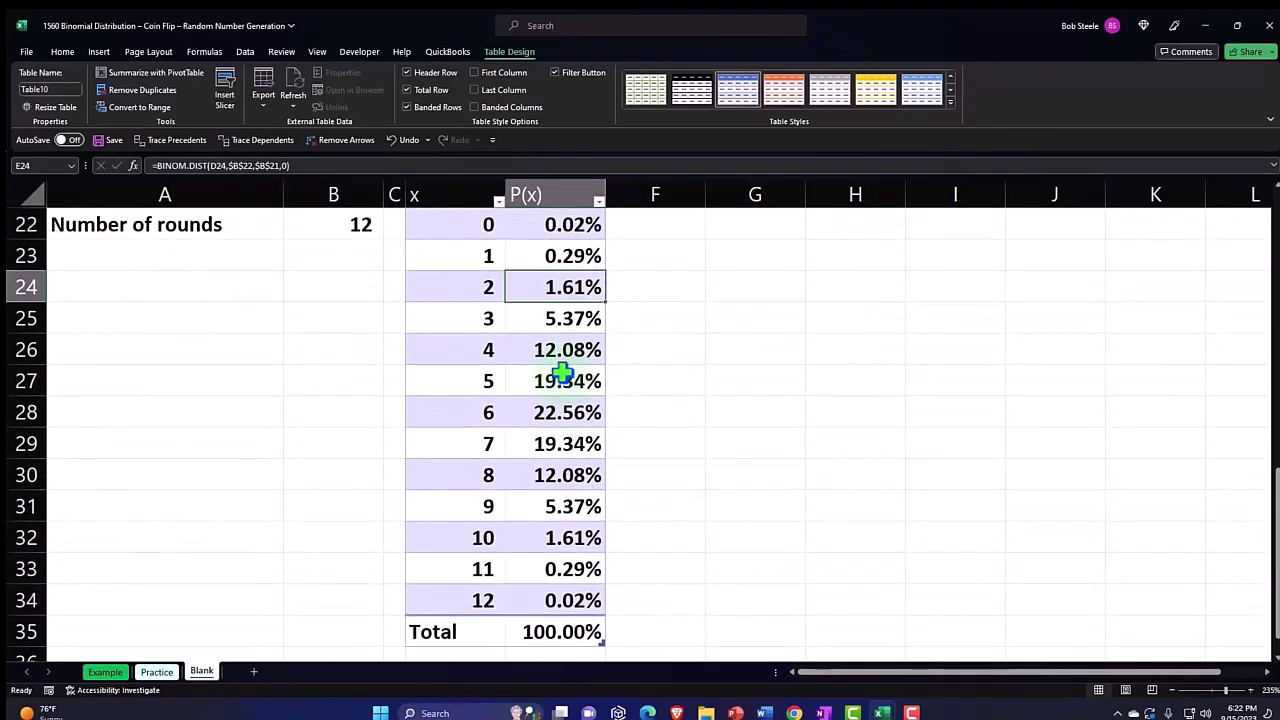
{"action": "scroll", "coordinate": [562, 373], "scroll_direction": "up", "scroll_amount": 1}
{"action": "scroll", "coordinate": [562, 373], "scroll_direction": "up", "scroll_amount": 6}
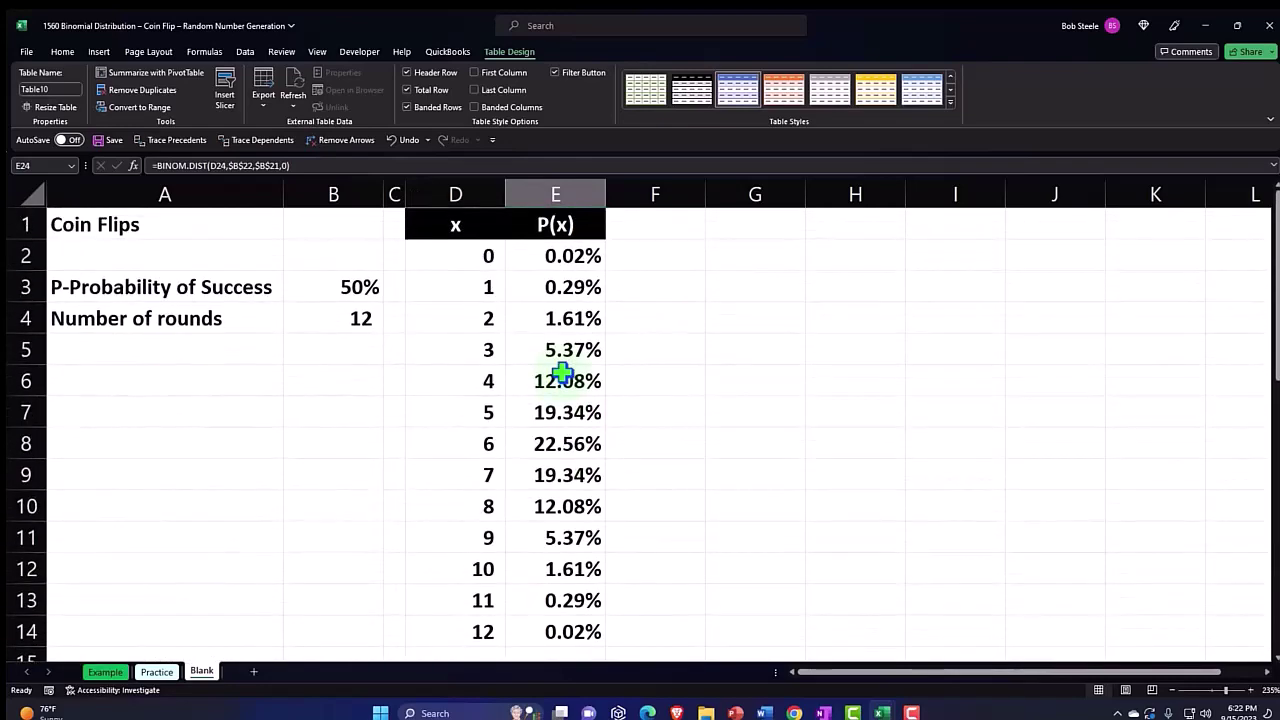
{"action": "left_click", "coordinate": [558, 280]}
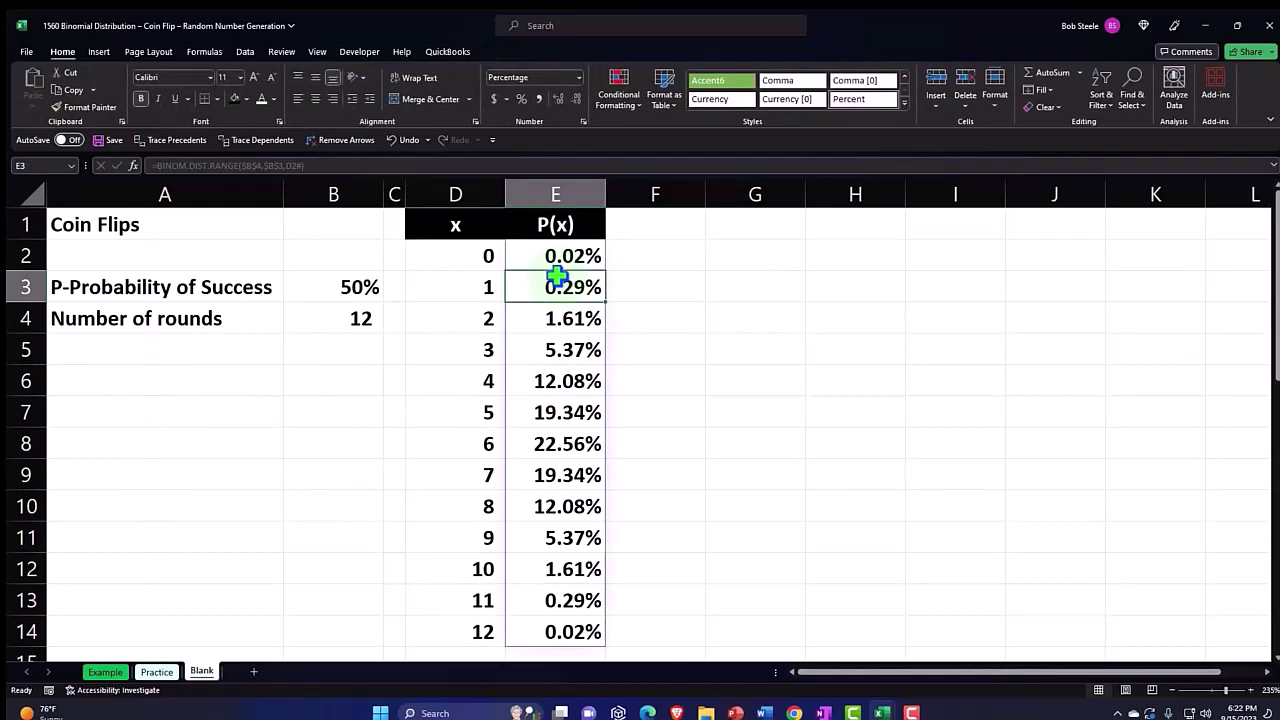
{"action": "left_click", "coordinate": [357, 317]}
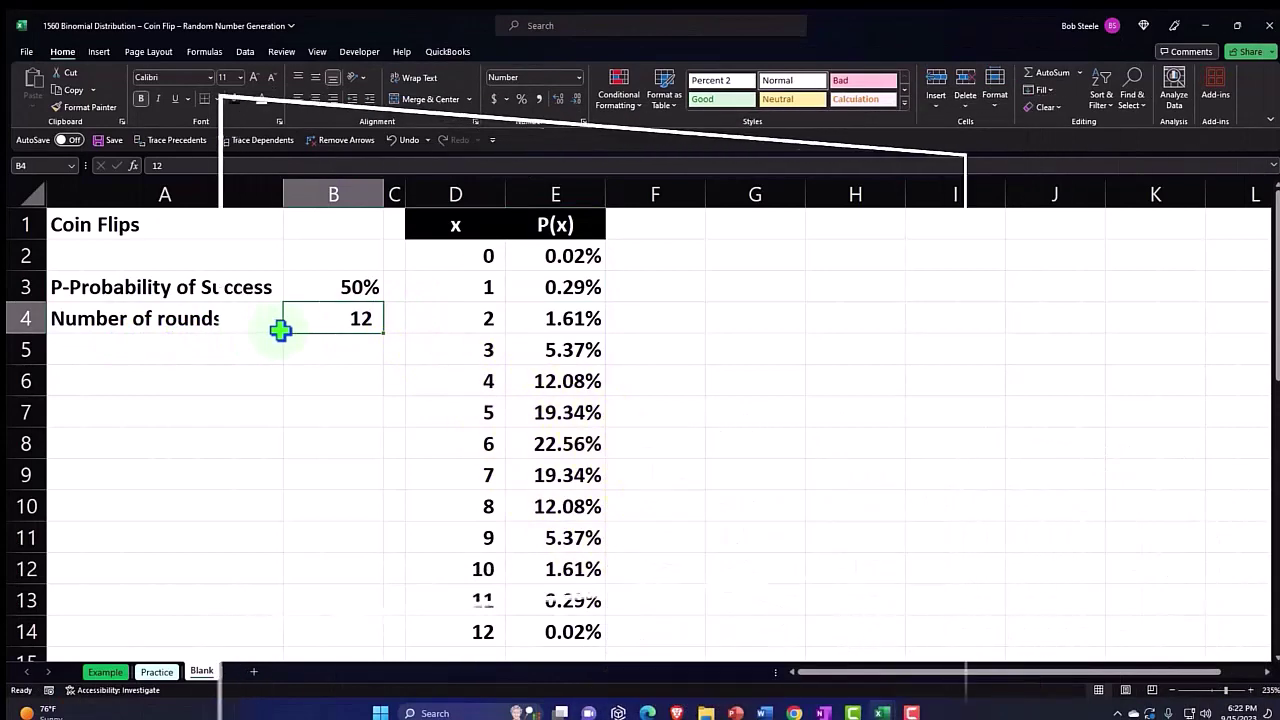
{"action": "type", "text": "15"}
{"action": "key", "text": "Return"}
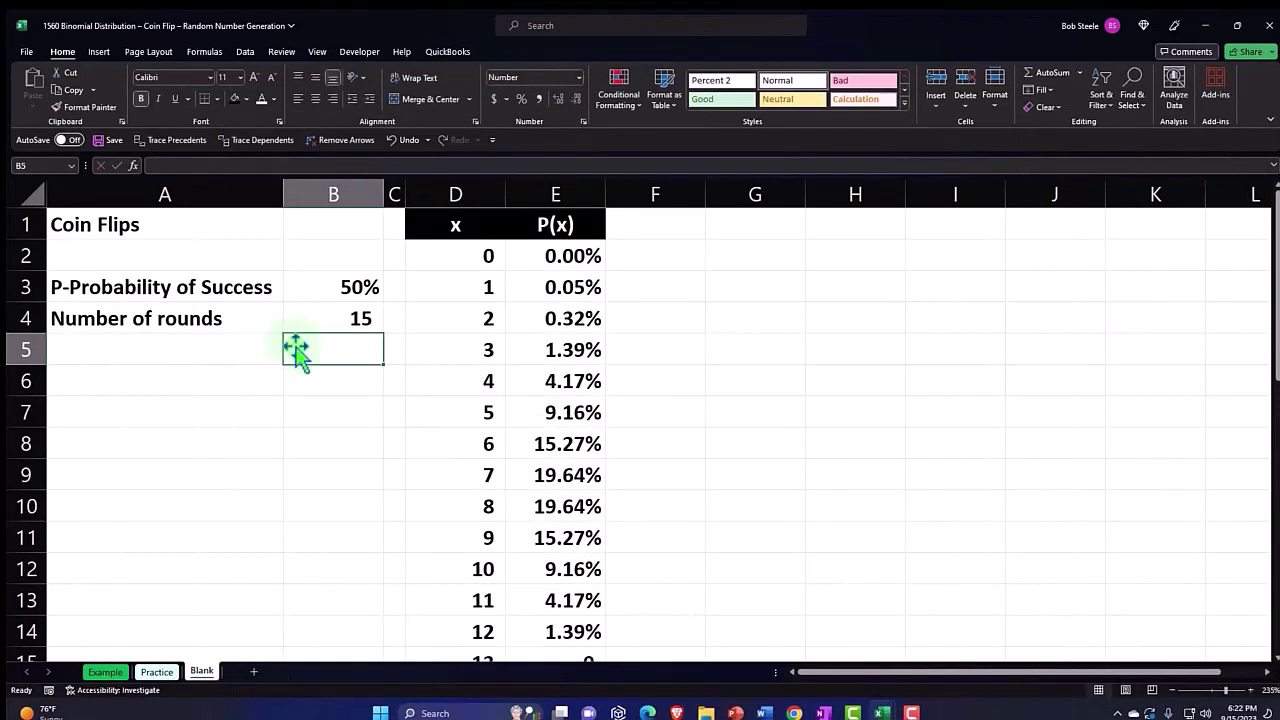
{"action": "left_click", "coordinate": [452, 445]}
{"action": "left_click", "coordinate": [458, 256]}
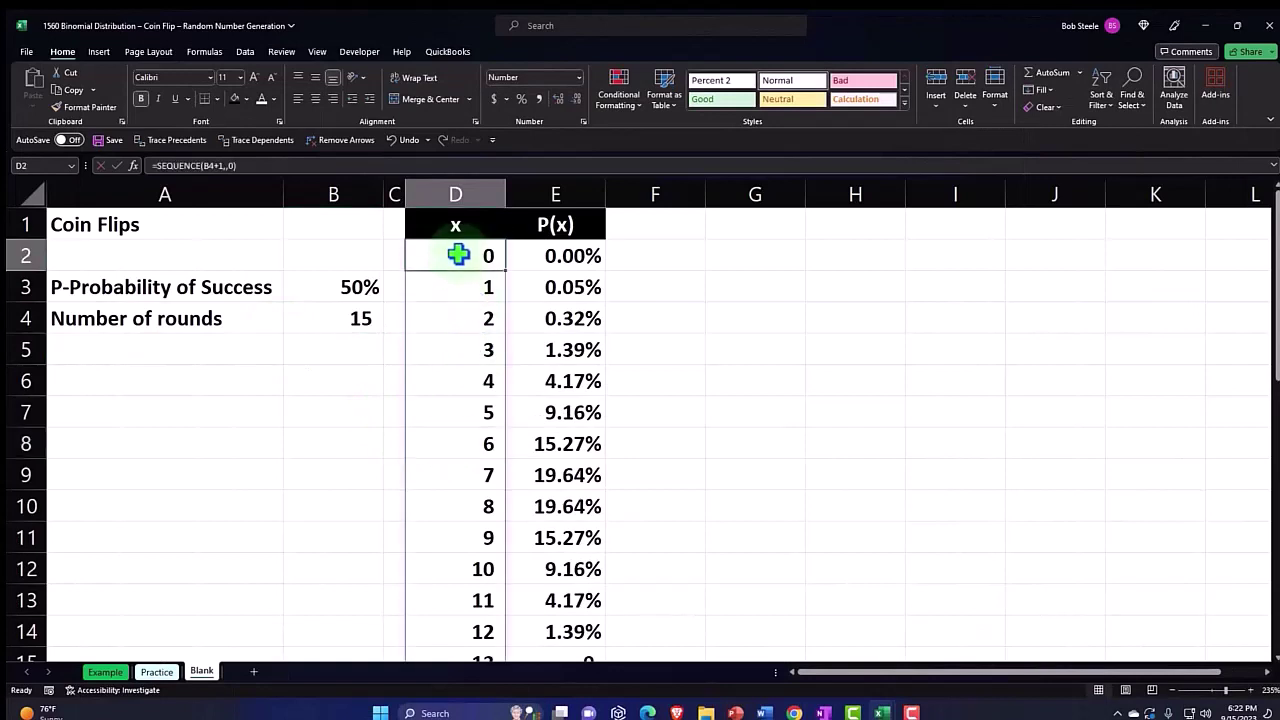
{"action": "scroll", "coordinate": [458, 256], "scroll_direction": "down", "scroll_amount": 3}
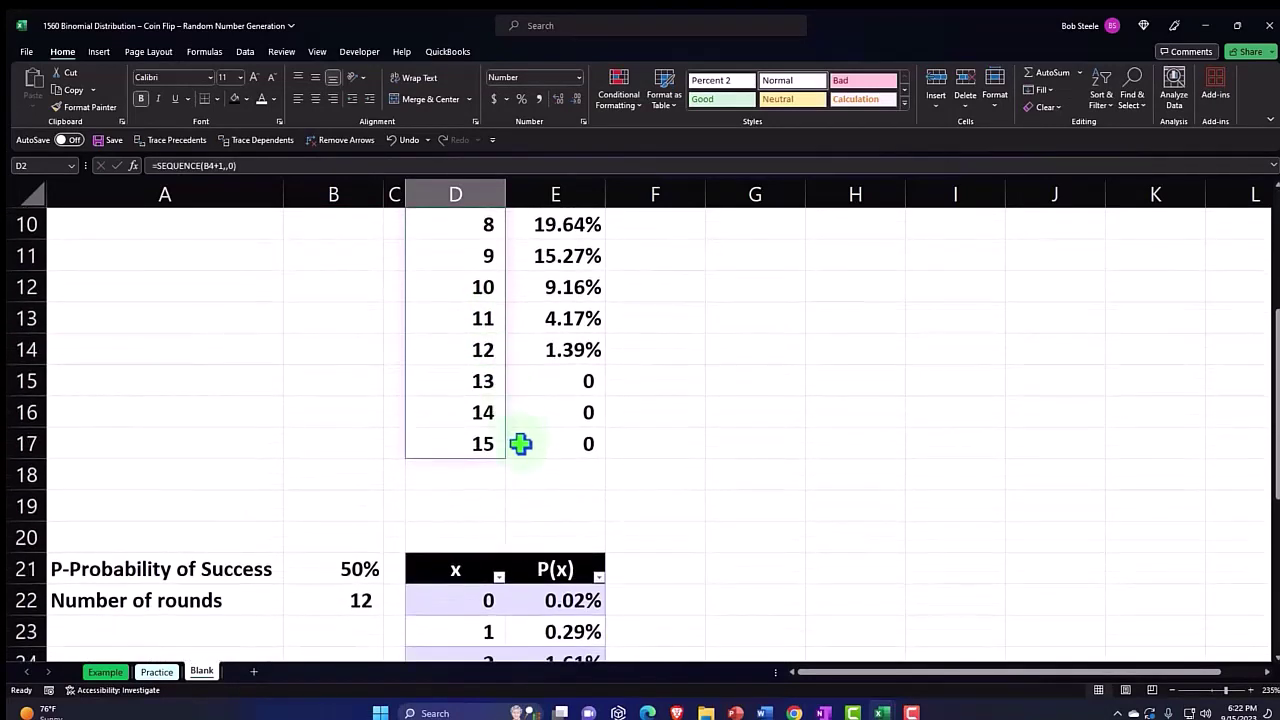
{"action": "scroll", "coordinate": [572, 370], "scroll_direction": "up", "scroll_amount": 3}
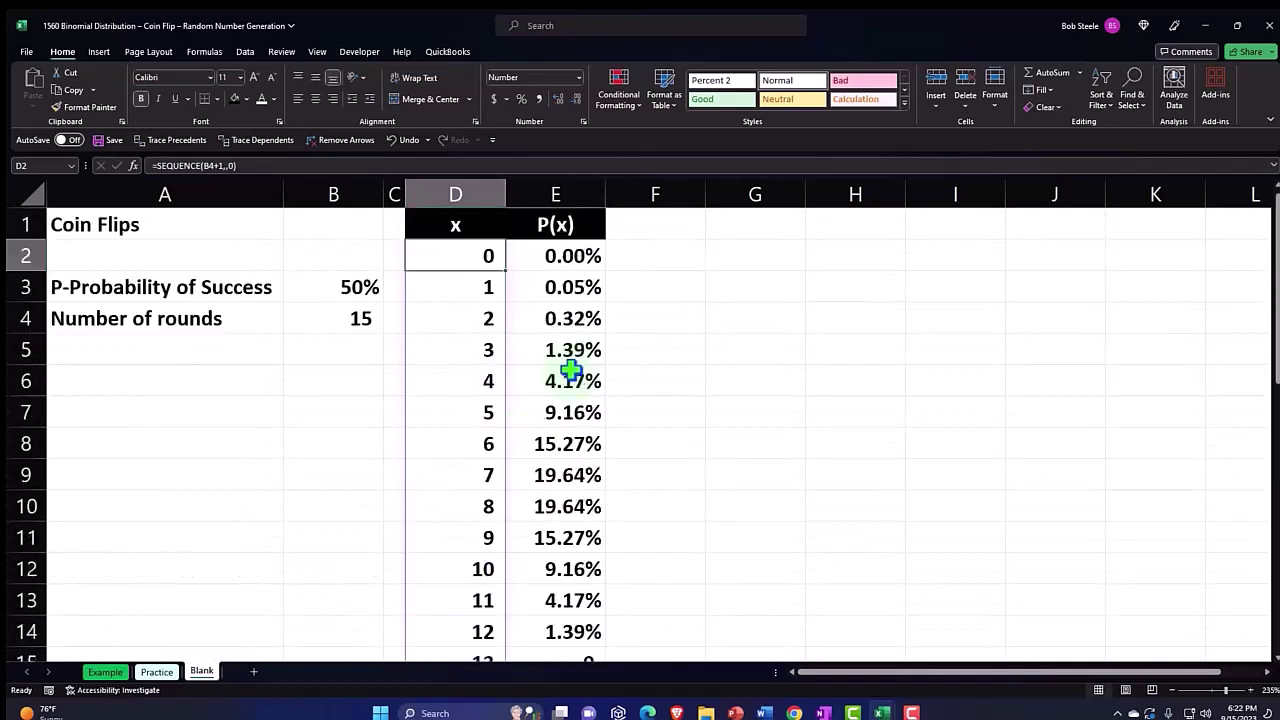
{"action": "left_click", "coordinate": [360, 318]}
{"action": "type", "text": "12"}
{"action": "key", "text": "Return"}
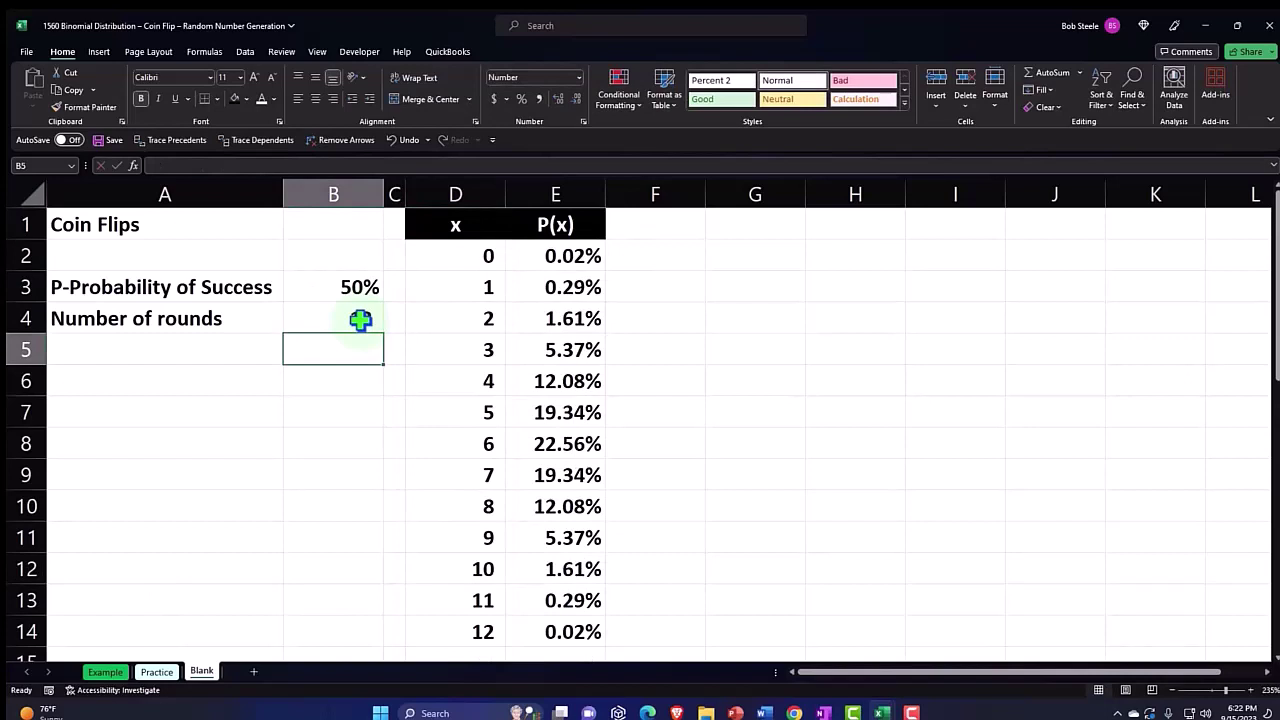
{"action": "left_click", "coordinate": [540, 258]}
{"action": "key", "text": "F2"}
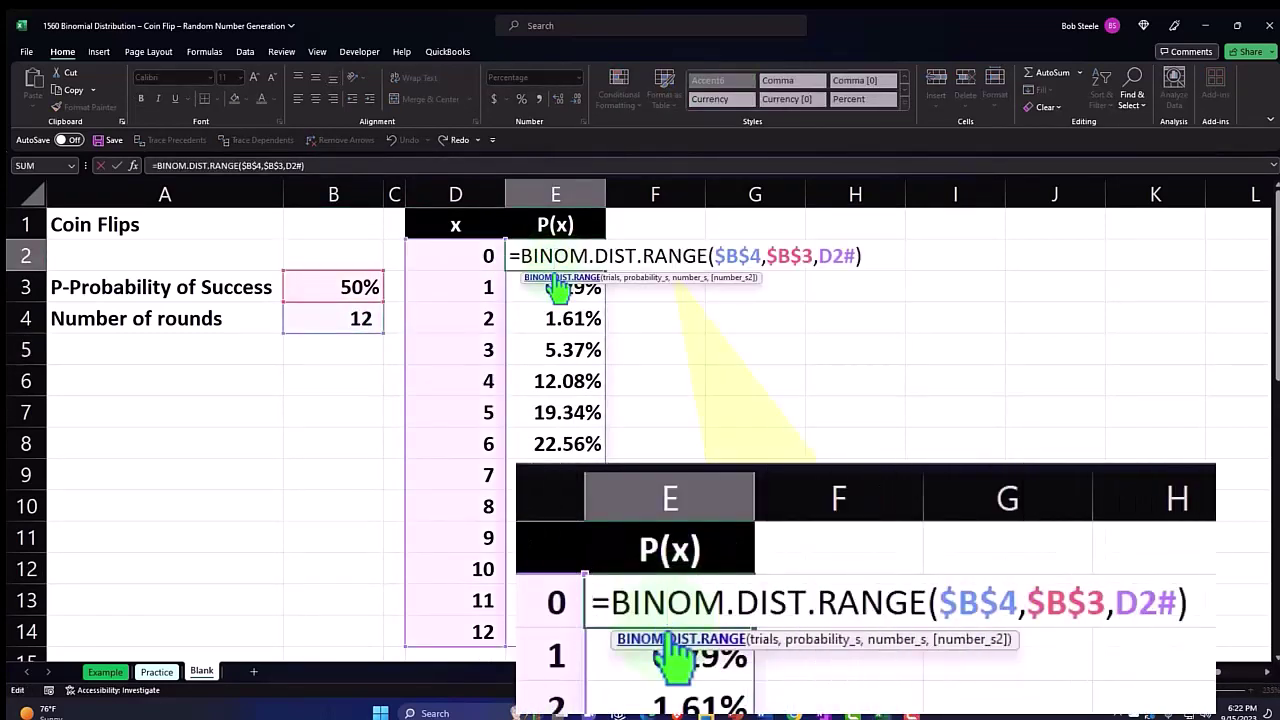
{"action": "left_click", "coordinate": [746, 256]}
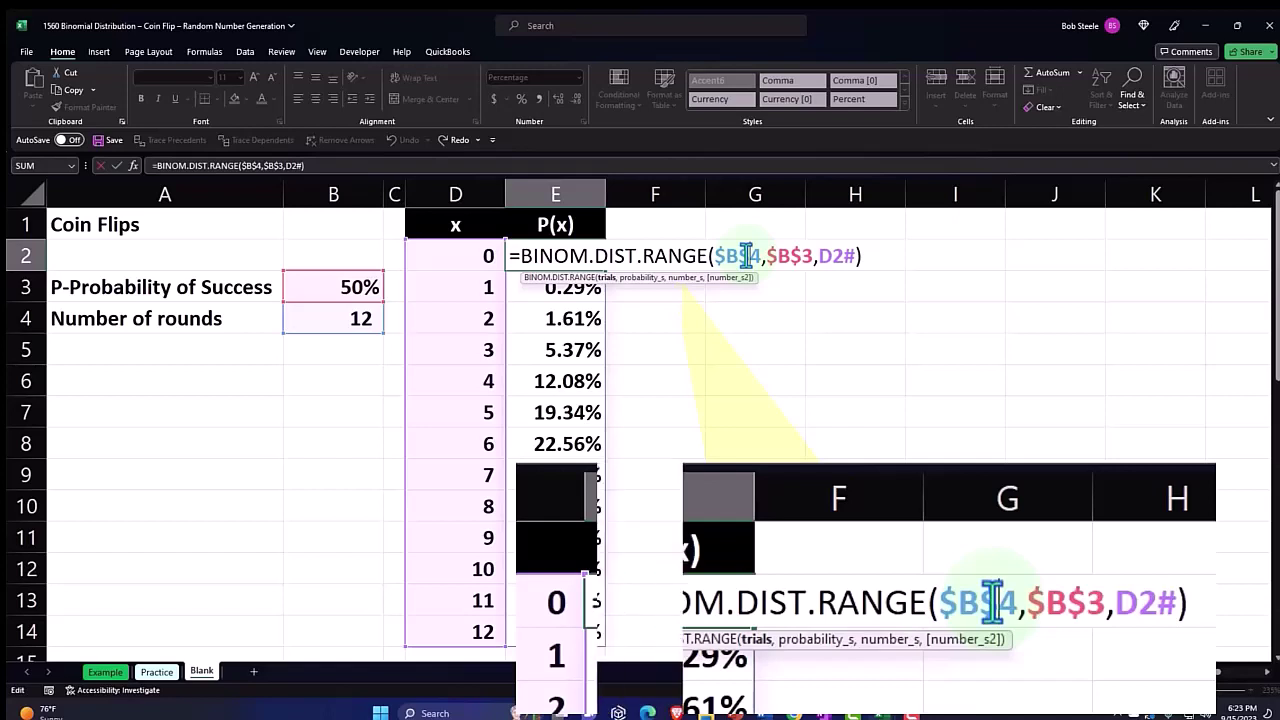
{"action": "key", "text": "Return"}
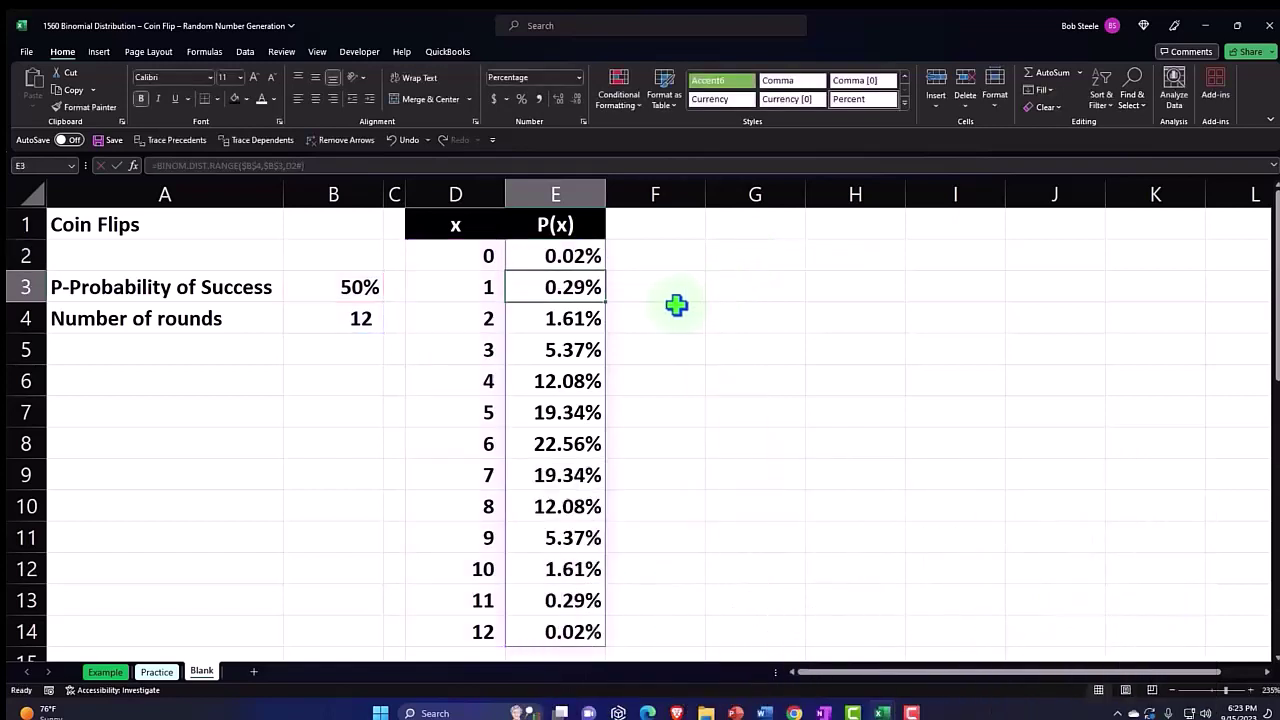
Narrow column F and place a clustered column chart of P(x) (E1:E14) beside the table
{"action": "left_click", "coordinate": [668, 300]}
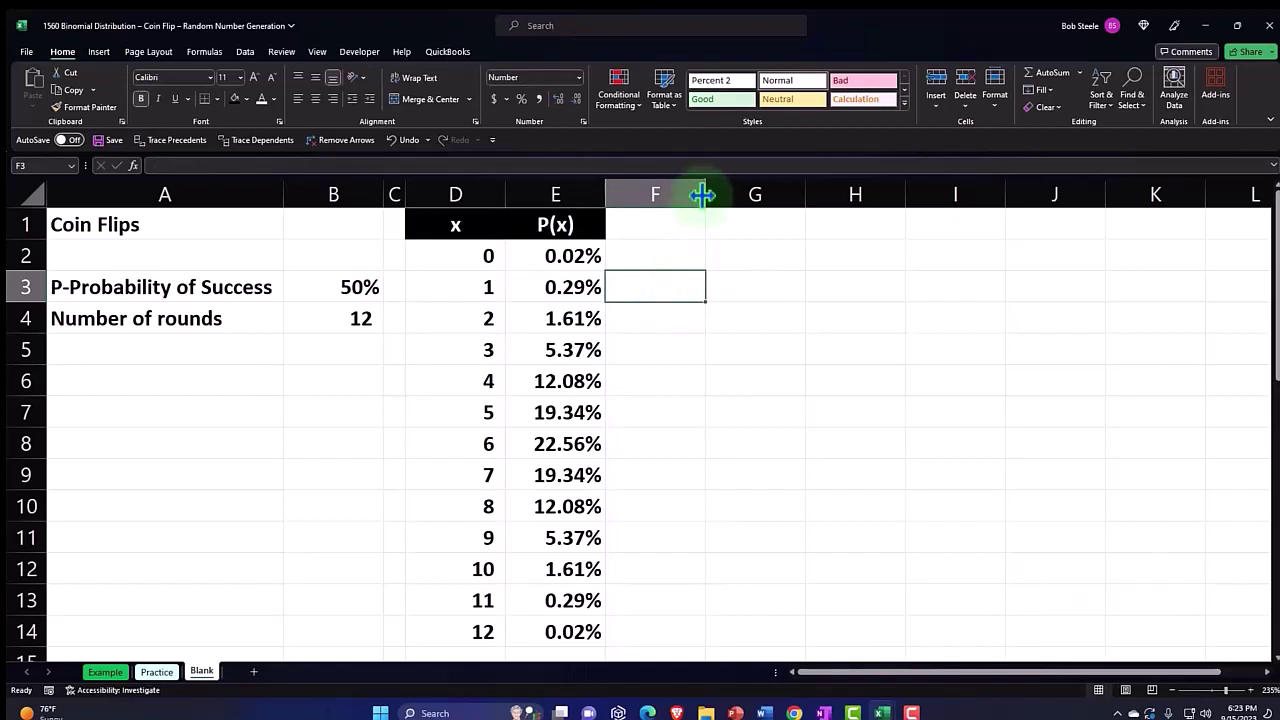
{"action": "left_click_drag", "start_coordinate": [703, 196], "coordinate": [627, 196]}
{"action": "left_click_drag", "start_coordinate": [555, 225], "coordinate": [575, 640]}
{"action": "left_click", "coordinate": [99, 52]}
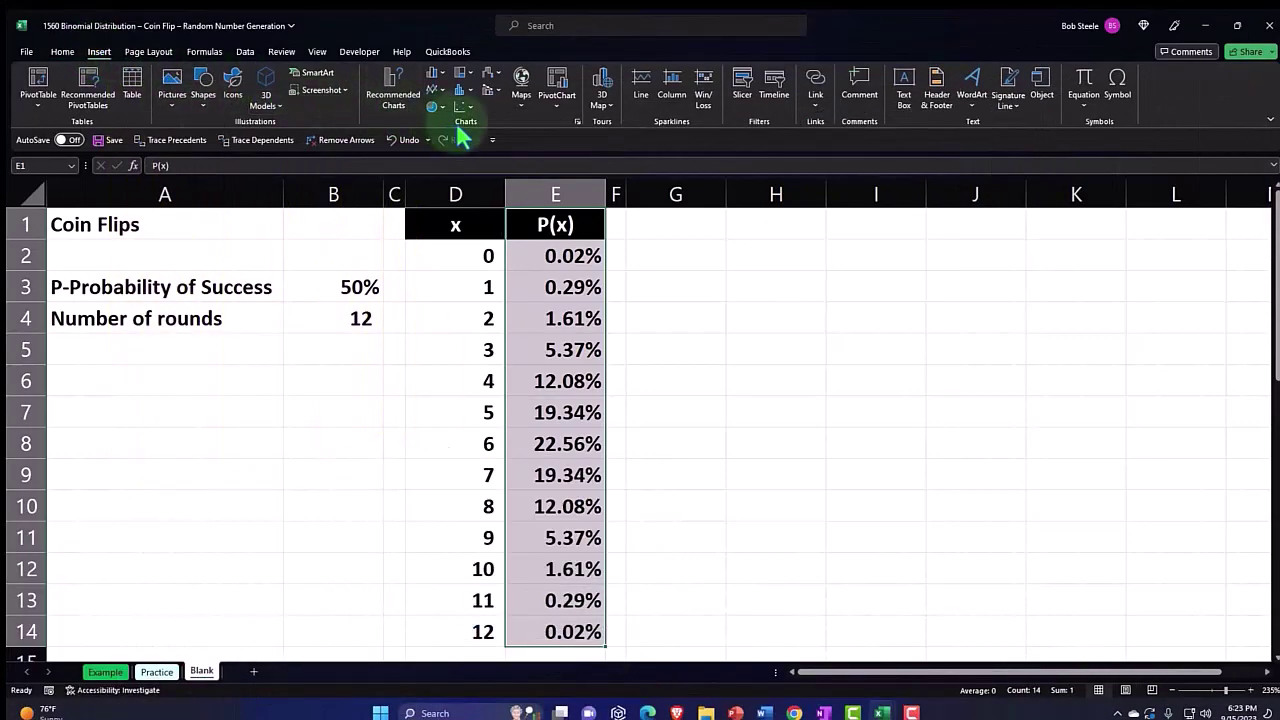
{"action": "left_click", "coordinate": [433, 78]}
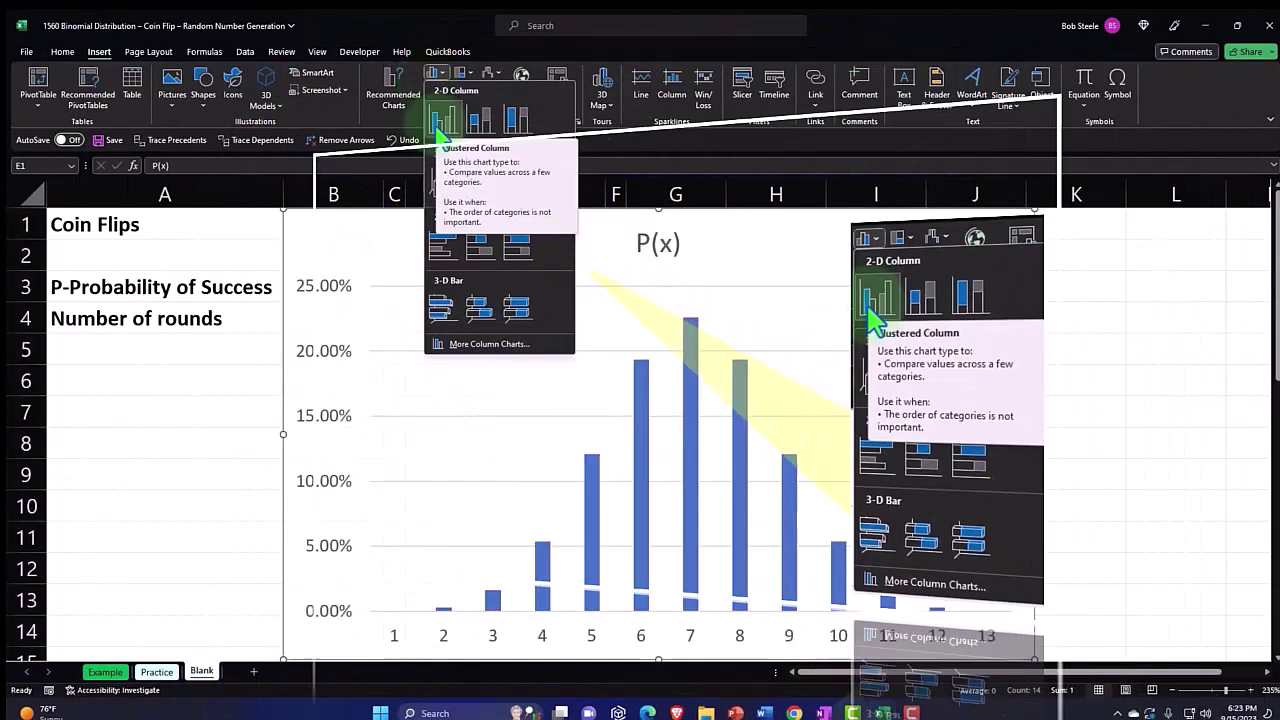
{"action": "left_click", "coordinate": [440, 130]}
{"action": "left_click_drag", "start_coordinate": [337, 249], "coordinate": [691, 266]}
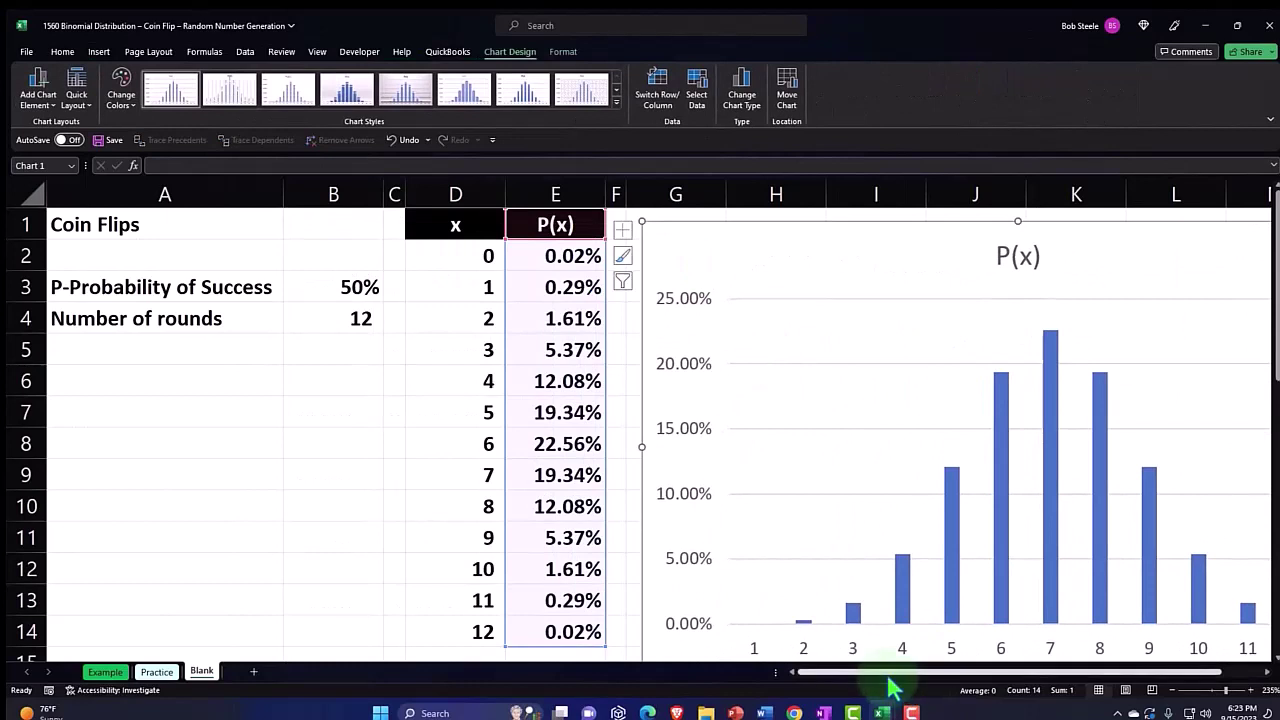
Set the column chart's horizontal axis labels to the x values in column D
{"action": "scroll", "coordinate": [893, 688], "scroll_direction": "right", "scroll_amount": 3}
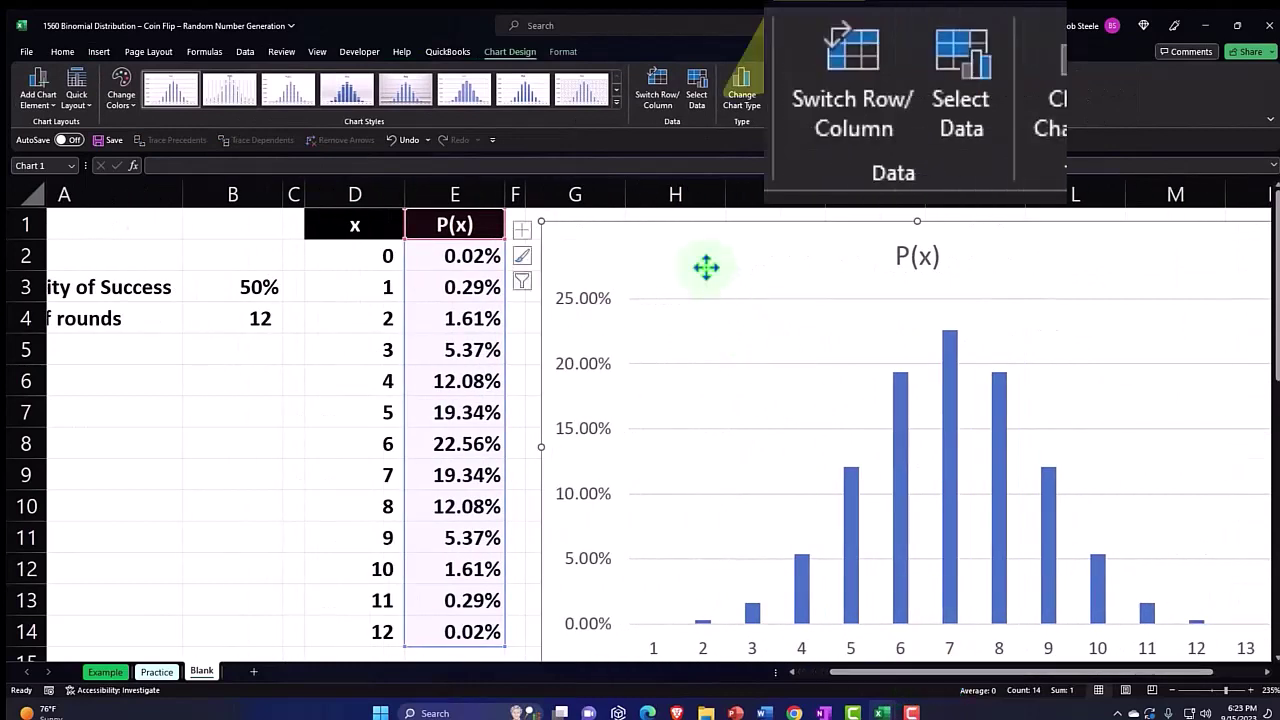
{"action": "left_click", "coordinate": [700, 99]}
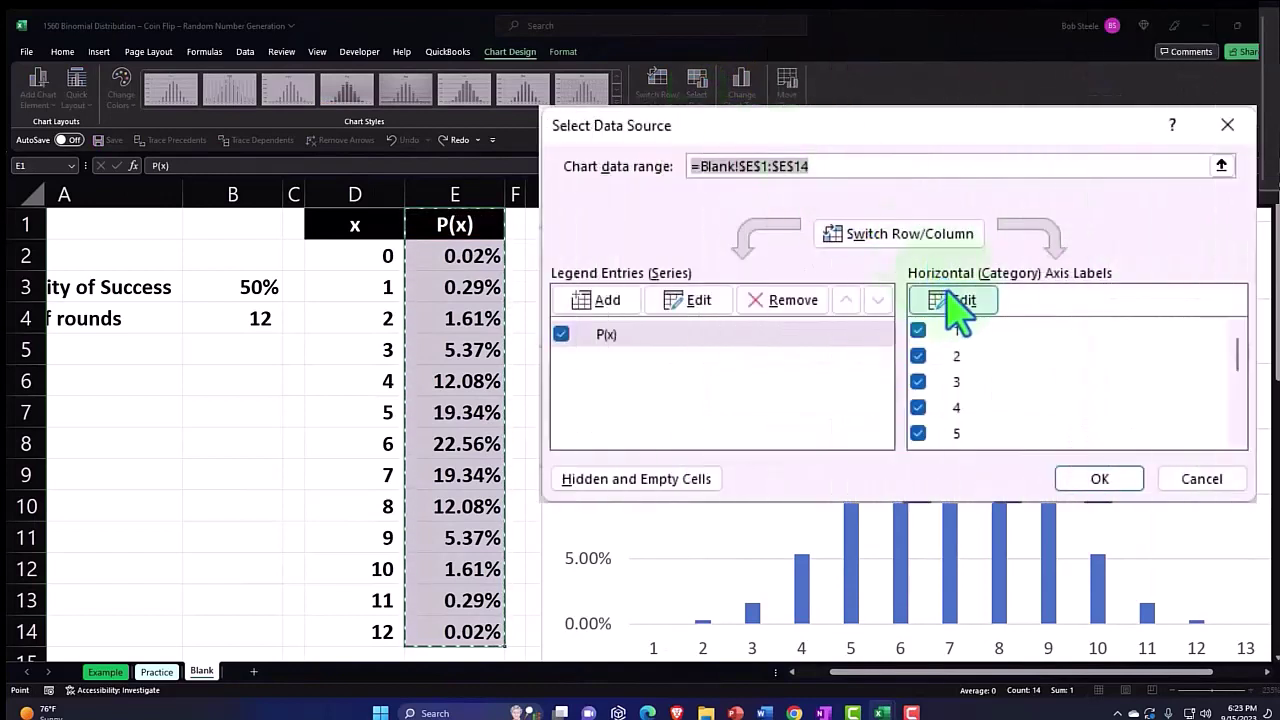
{"action": "left_click", "coordinate": [955, 308]}
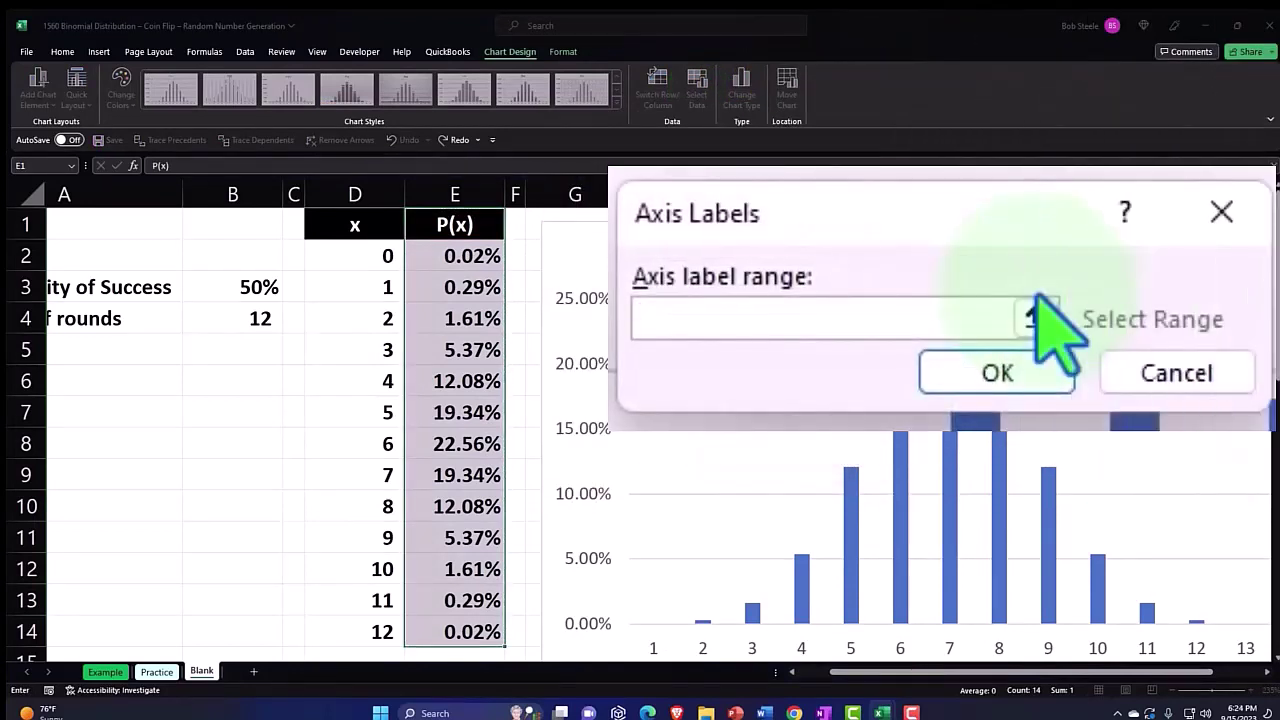
{"action": "left_click", "coordinate": [1036, 316]}
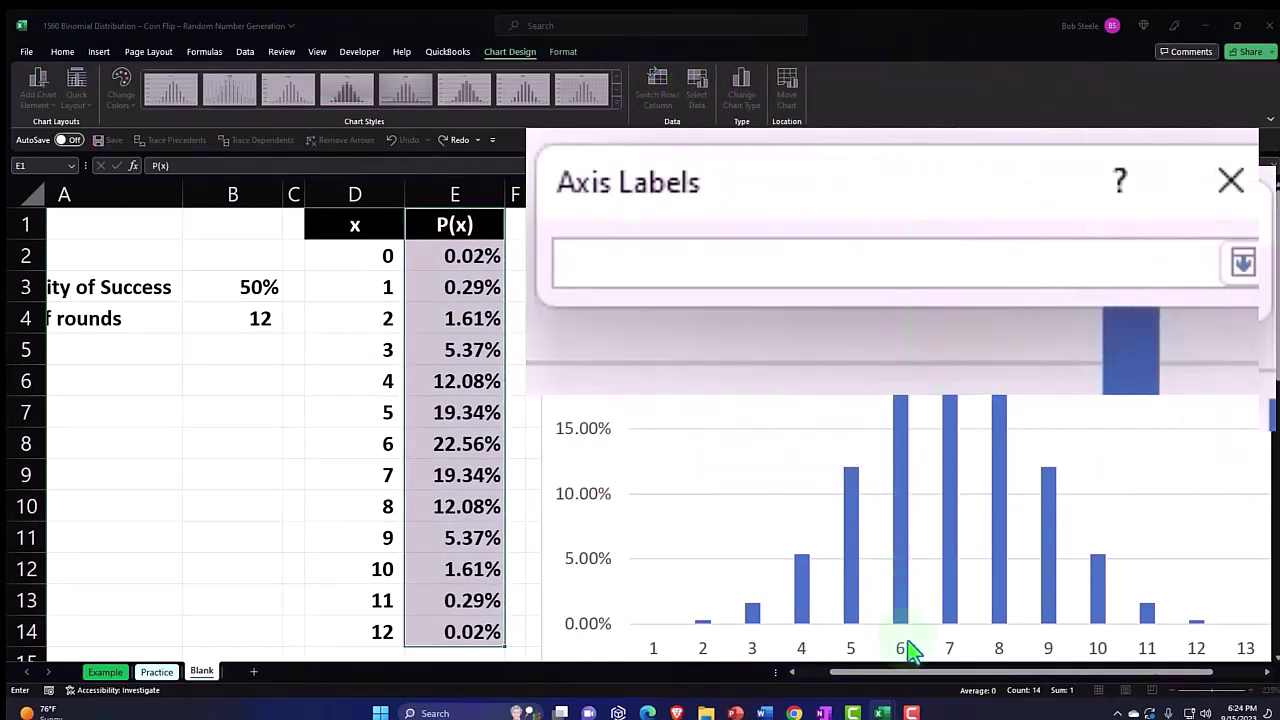
{"action": "left_click_drag", "start_coordinate": [366, 258], "coordinate": [378, 628]}
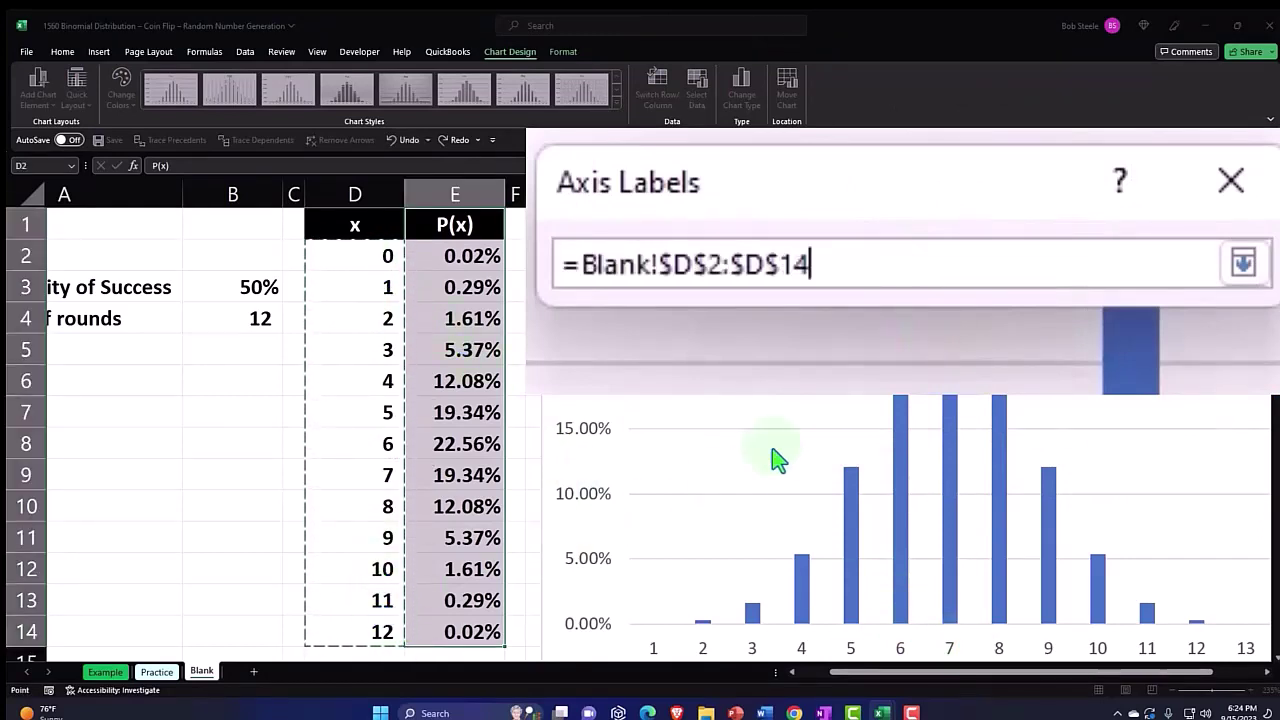
{"action": "left_click", "coordinate": [1243, 263]}
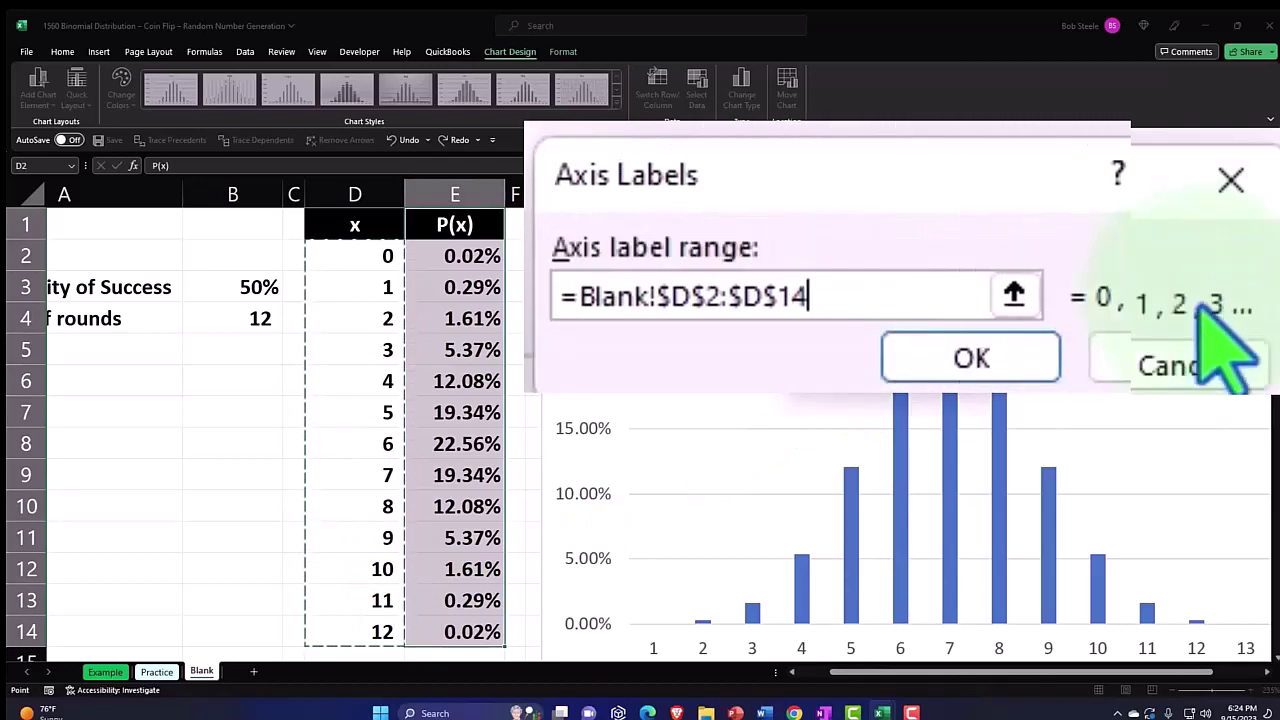
{"action": "left_click", "coordinate": [975, 360]}
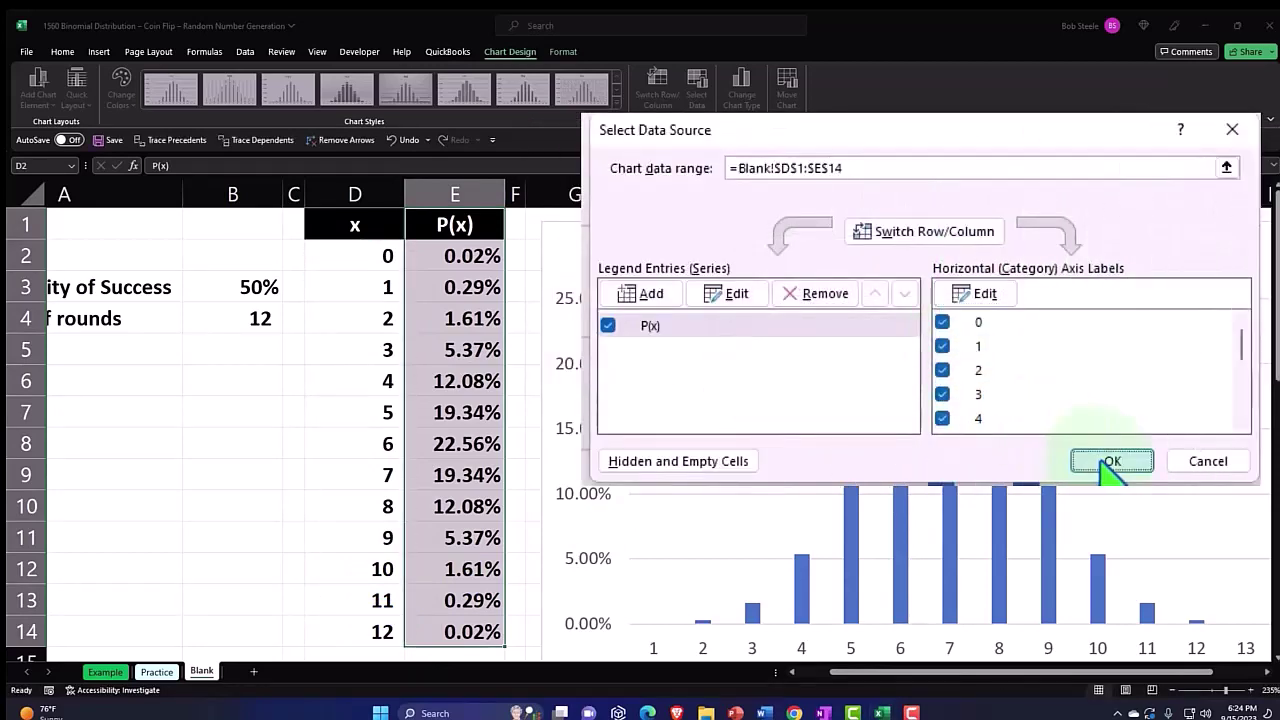
{"action": "left_click", "coordinate": [1110, 461]}
Delete the column chart's P(x) title and select the P(x) values in E1:E14
{"action": "scroll", "coordinate": [939, 270], "scroll_direction": "down", "scroll_amount": 2}
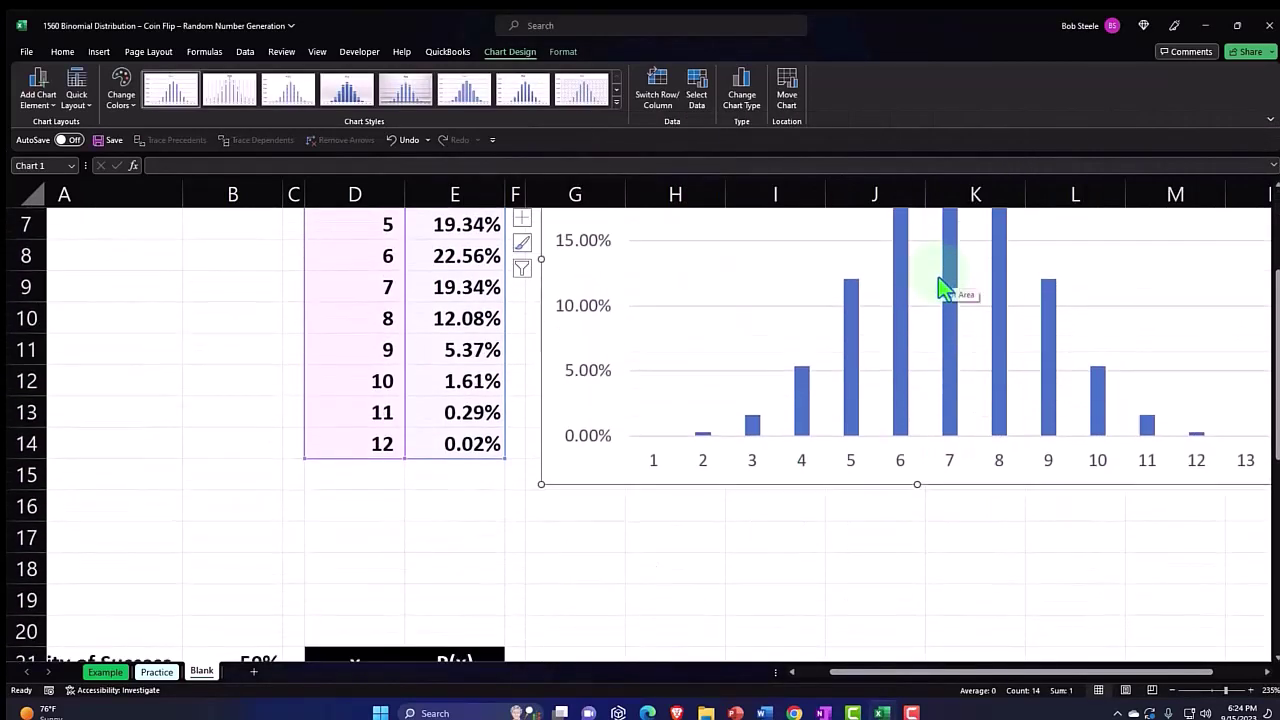
{"action": "scroll", "coordinate": [938, 277], "scroll_direction": "up", "scroll_amount": 2}
{"action": "left_click", "coordinate": [912, 258]}
{"action": "key", "text": "Delete"}
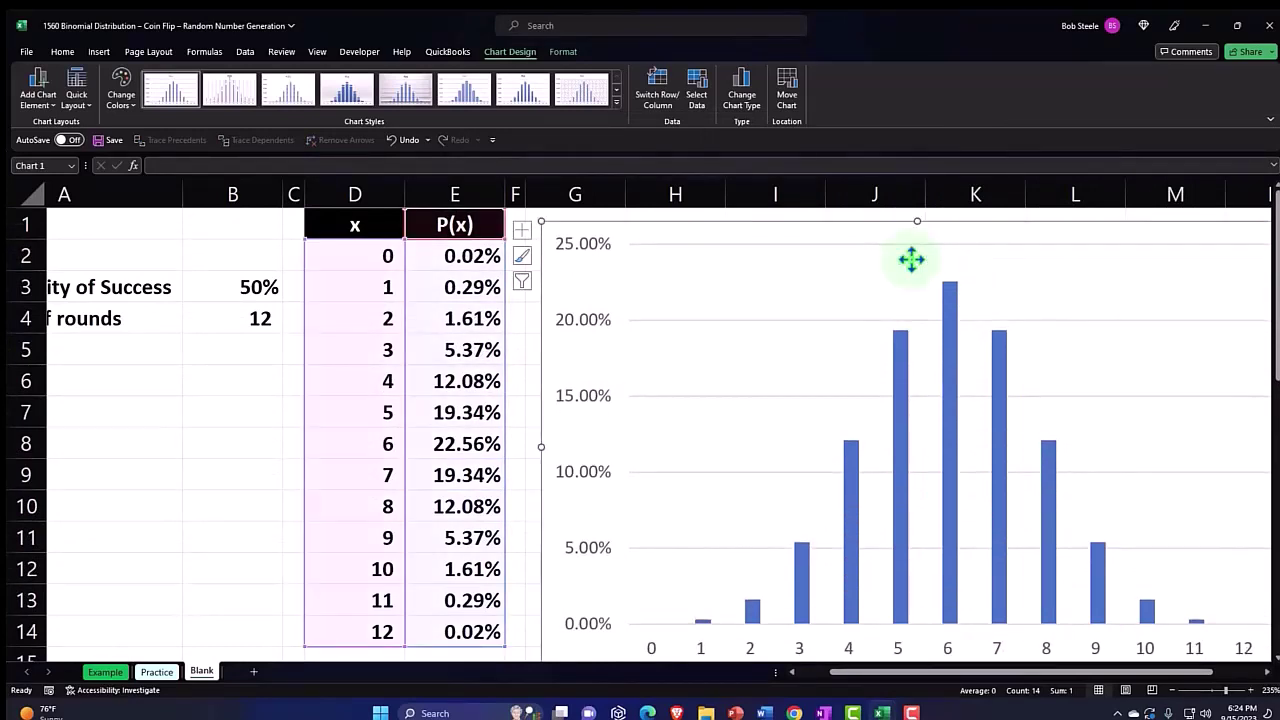
{"action": "scroll", "coordinate": [925, 320], "scroll_direction": "down", "scroll_amount": 1}
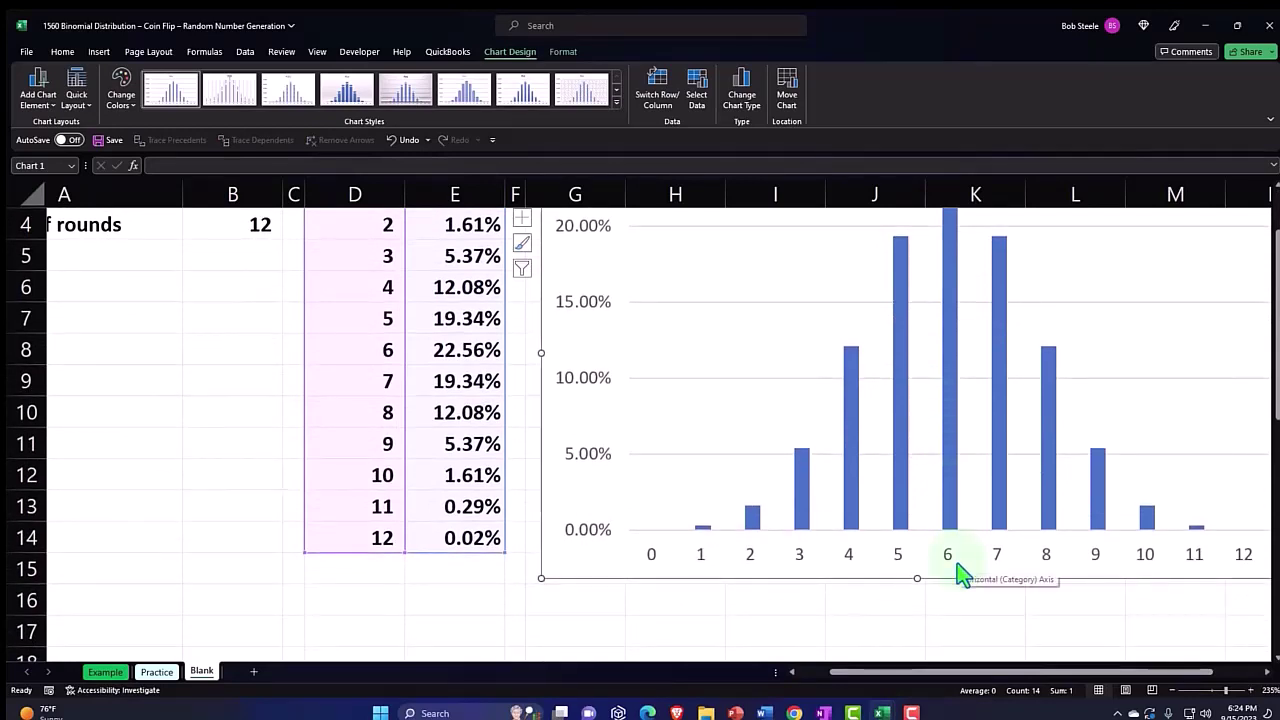
{"action": "left_click", "coordinate": [225, 386]}
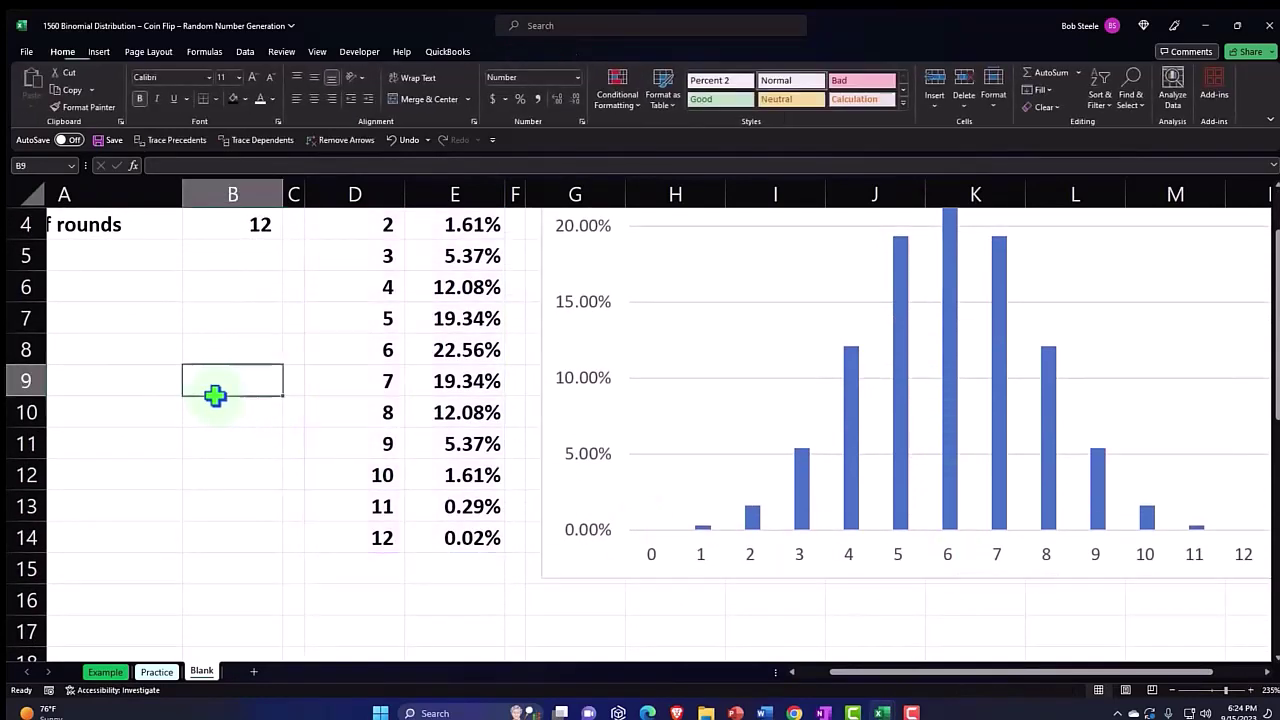
{"action": "scroll", "coordinate": [343, 320], "scroll_direction": "up", "scroll_amount": 1}
{"action": "left_click_drag", "start_coordinate": [448, 224], "coordinate": [468, 631]}
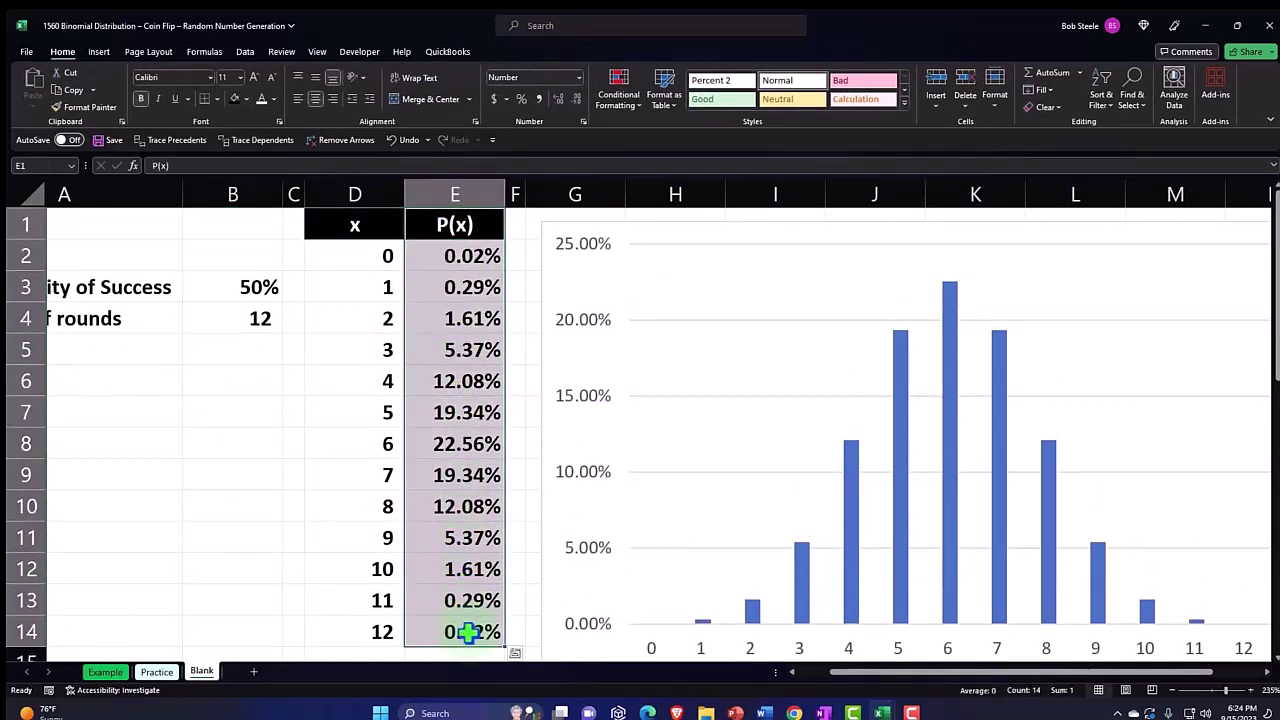
Insert a P(x) line chart with markers and move it below the column chart
{"action": "left_click", "coordinate": [98, 51]}
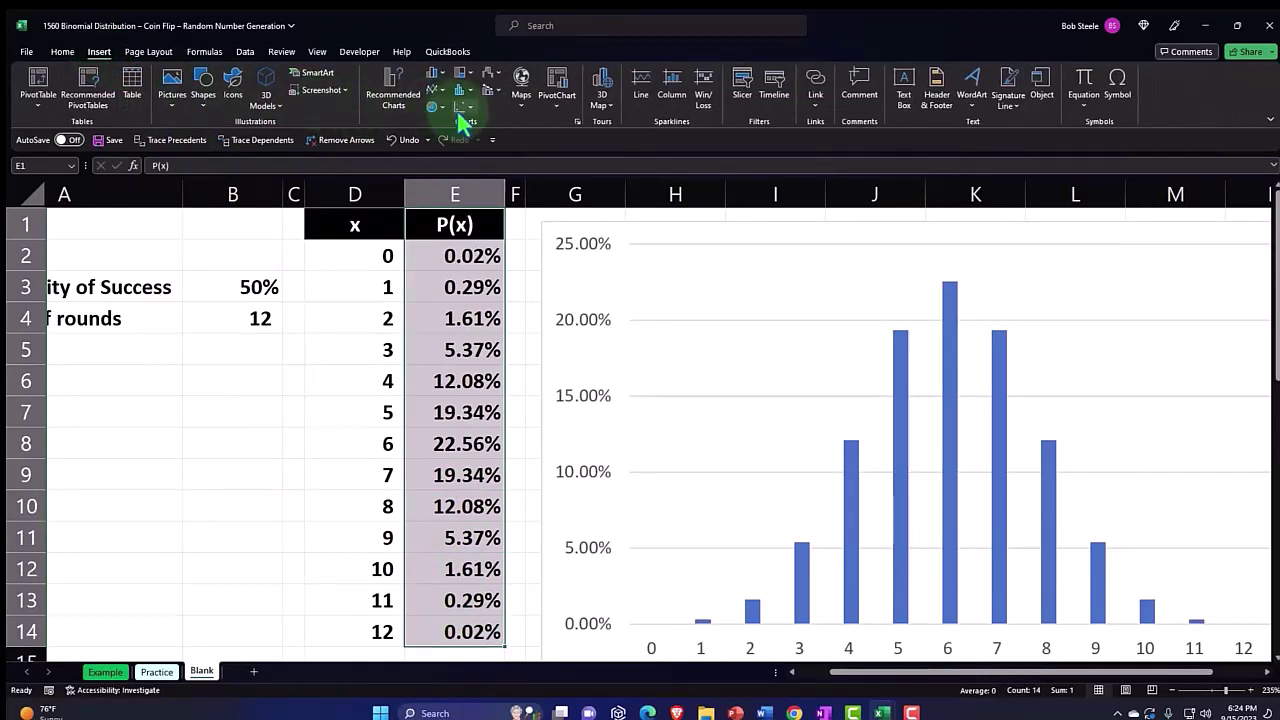
{"action": "left_click", "coordinate": [435, 90]}
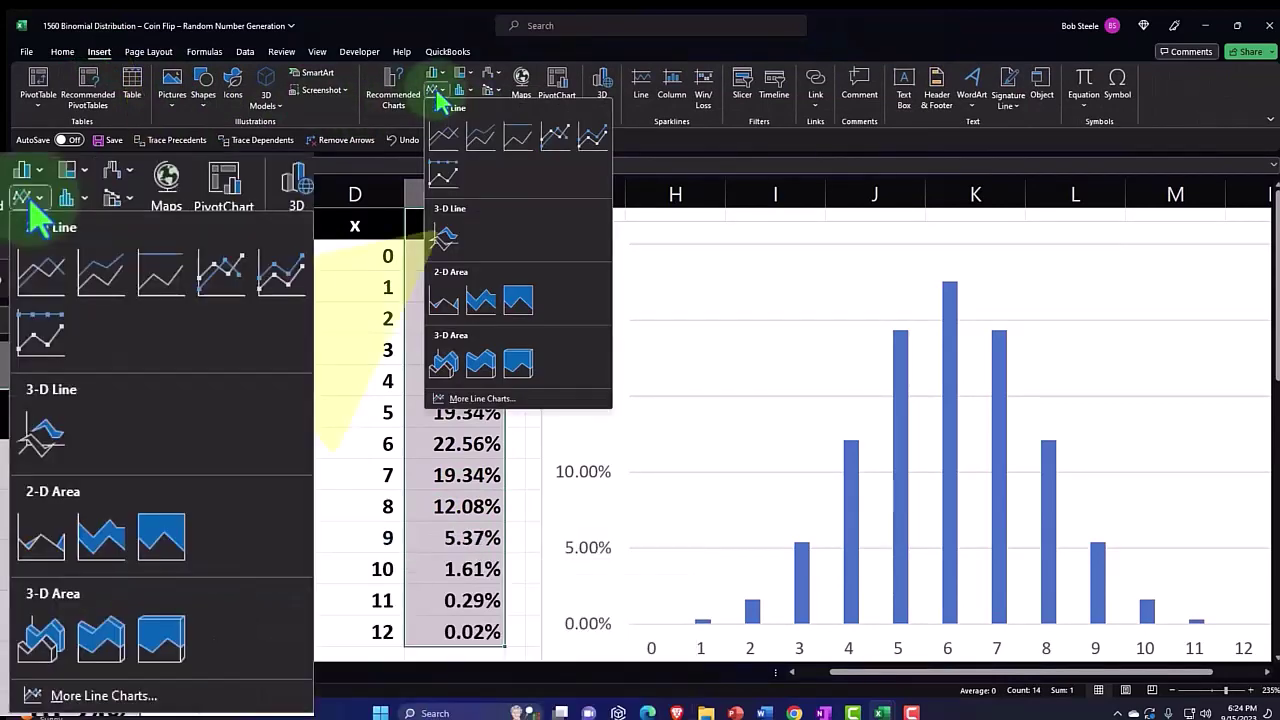
{"action": "left_click", "coordinate": [556, 141]}
{"action": "left_click_drag", "start_coordinate": [377, 242], "coordinate": [660, 491]}
{"action": "scroll", "coordinate": [651, 380], "scroll_direction": "down", "scroll_amount": 2}
{"action": "left_click_drag", "start_coordinate": [640, 305], "coordinate": [616, 521]}
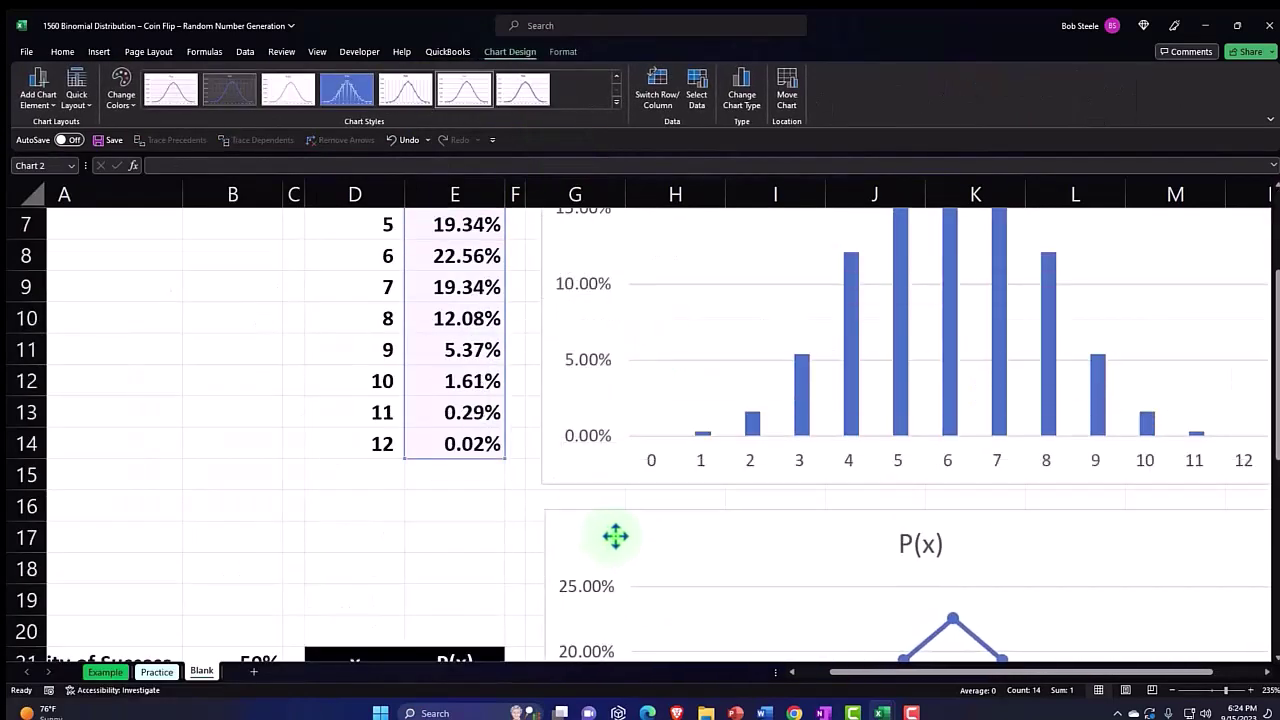
{"action": "scroll", "coordinate": [614, 530], "scroll_direction": "down", "scroll_amount": 2}
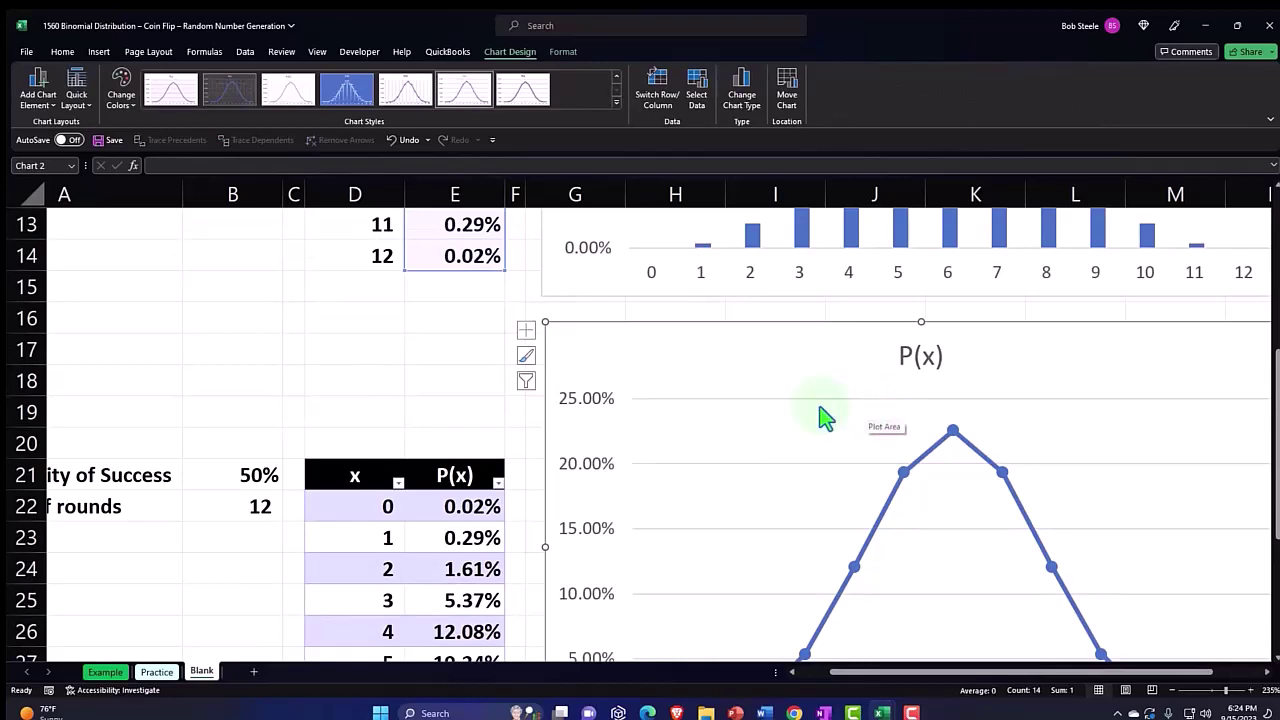
{"action": "scroll", "coordinate": [823, 420], "scroll_direction": "down", "scroll_amount": 2}
{"action": "scroll", "coordinate": [819, 541], "scroll_direction": "up", "scroll_amount": 3}
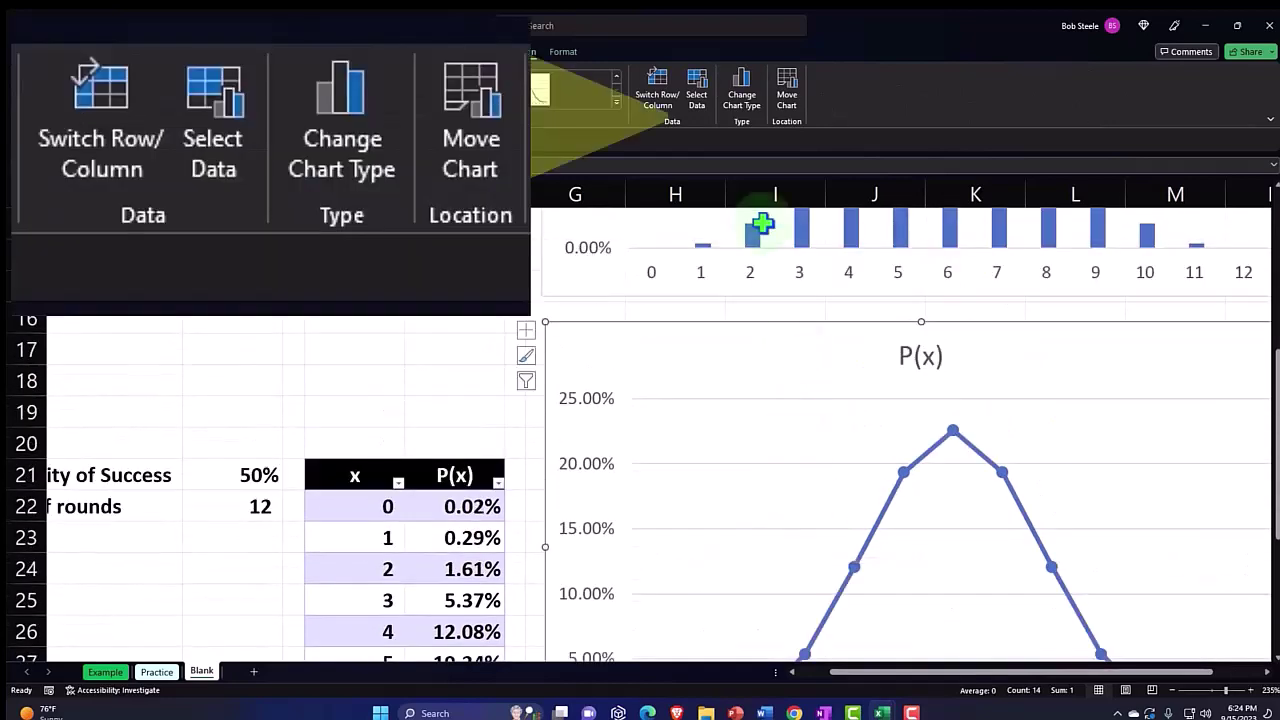
Set the line chart's horizontal axis labels to the x values D2:D14
{"action": "left_click", "coordinate": [697, 95]}
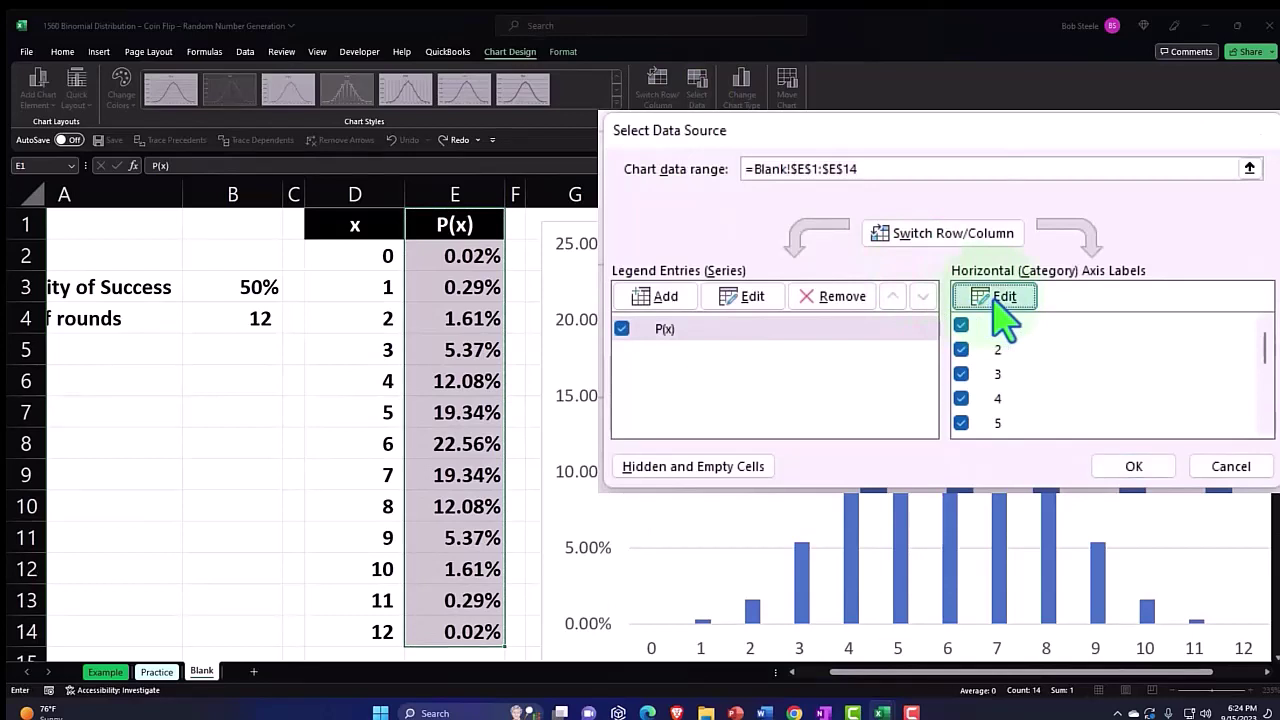
{"action": "left_click", "coordinate": [1000, 300]}
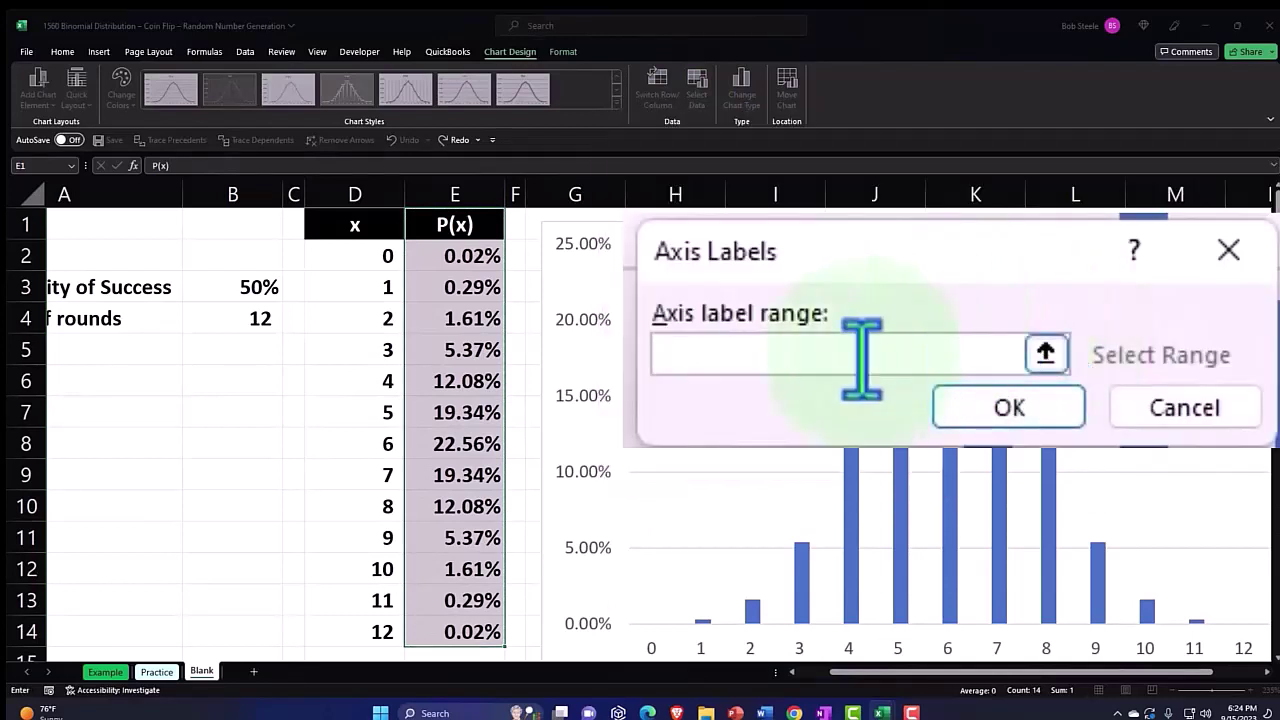
{"action": "left_click", "coordinate": [1042, 352]}
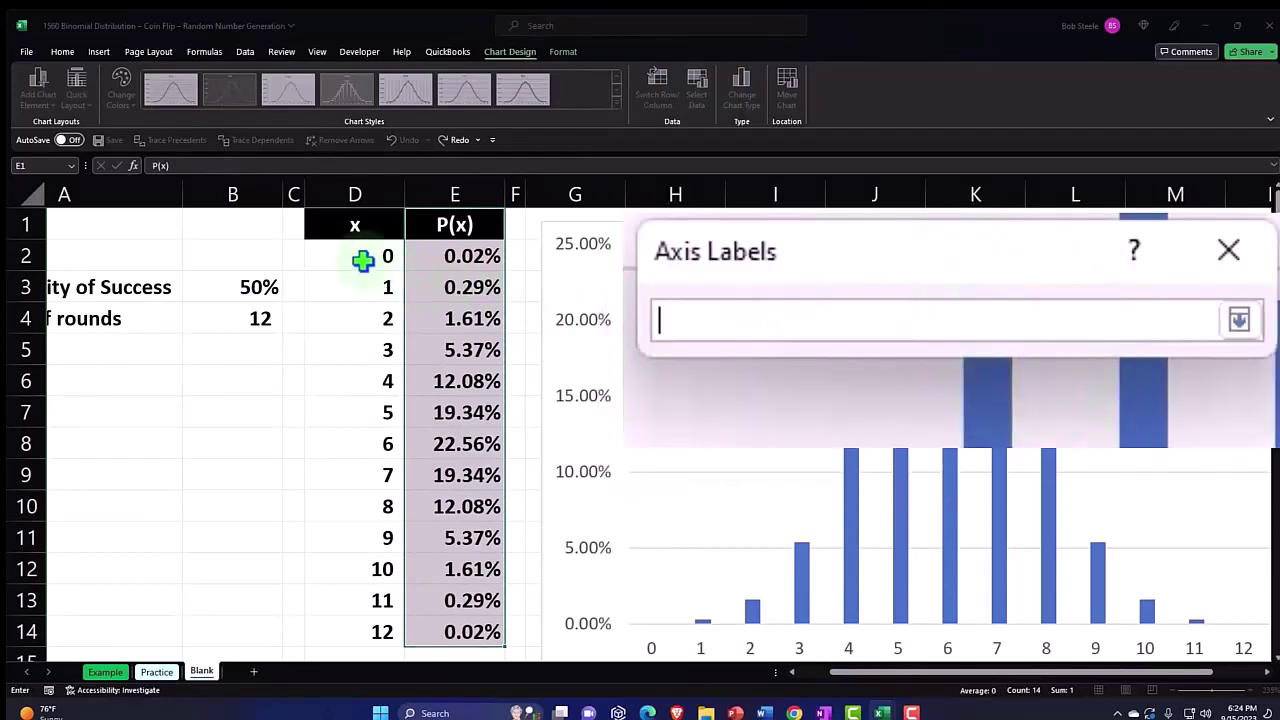
{"action": "left_click_drag", "start_coordinate": [360, 257], "coordinate": [390, 630]}
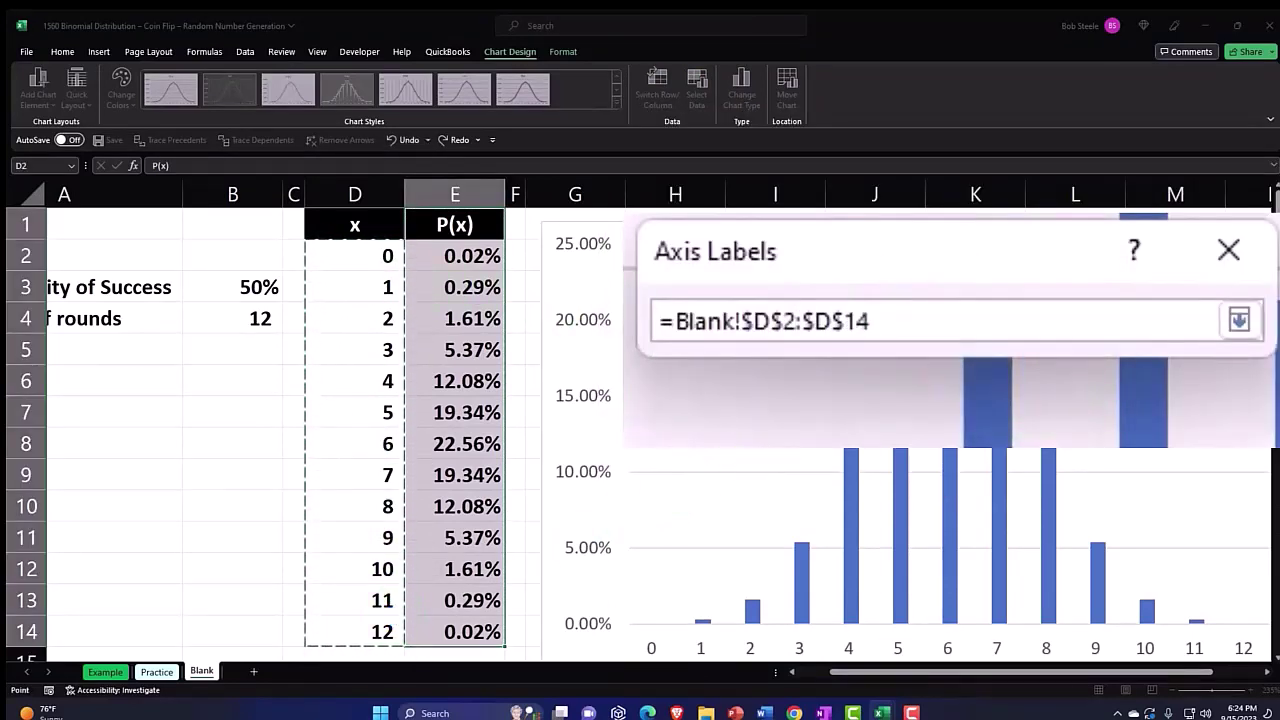
{"action": "left_click", "coordinate": [1240, 320]}
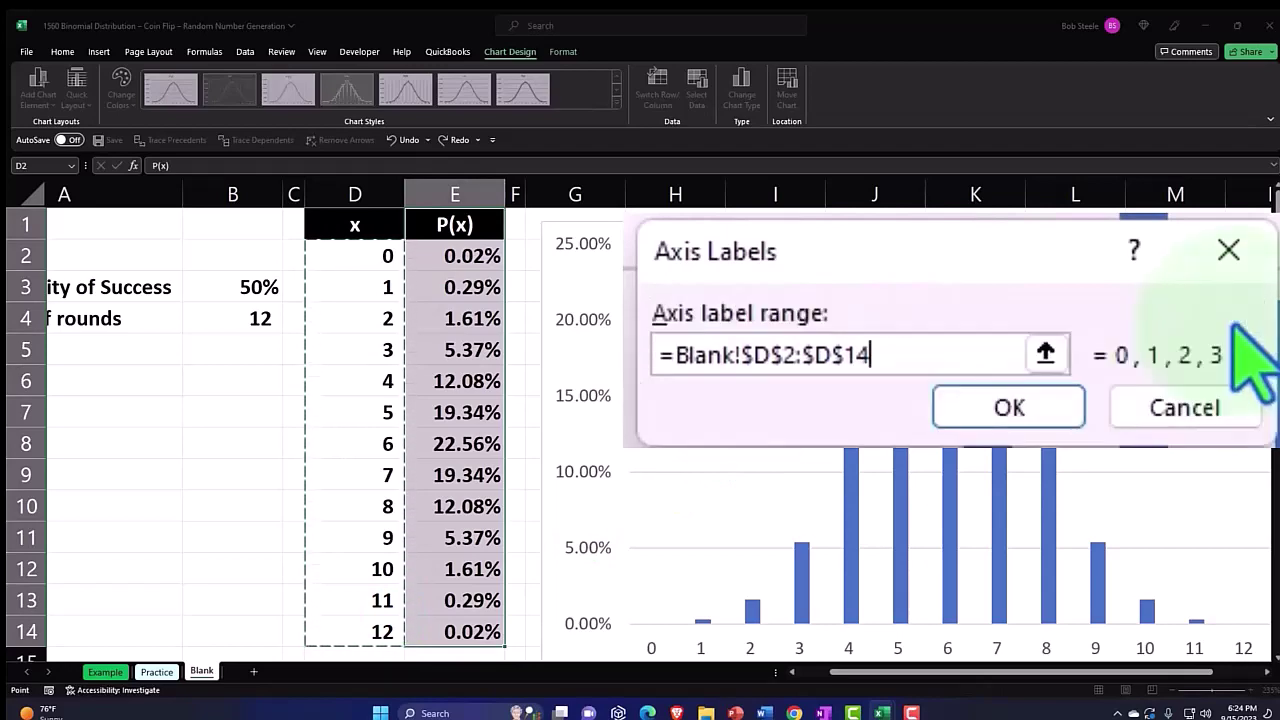
{"action": "left_click", "coordinate": [1063, 412]}
{"action": "left_click", "coordinate": [1131, 461]}
{"action": "scroll", "coordinate": [1020, 443], "scroll_direction": "down", "scroll_amount": 5}
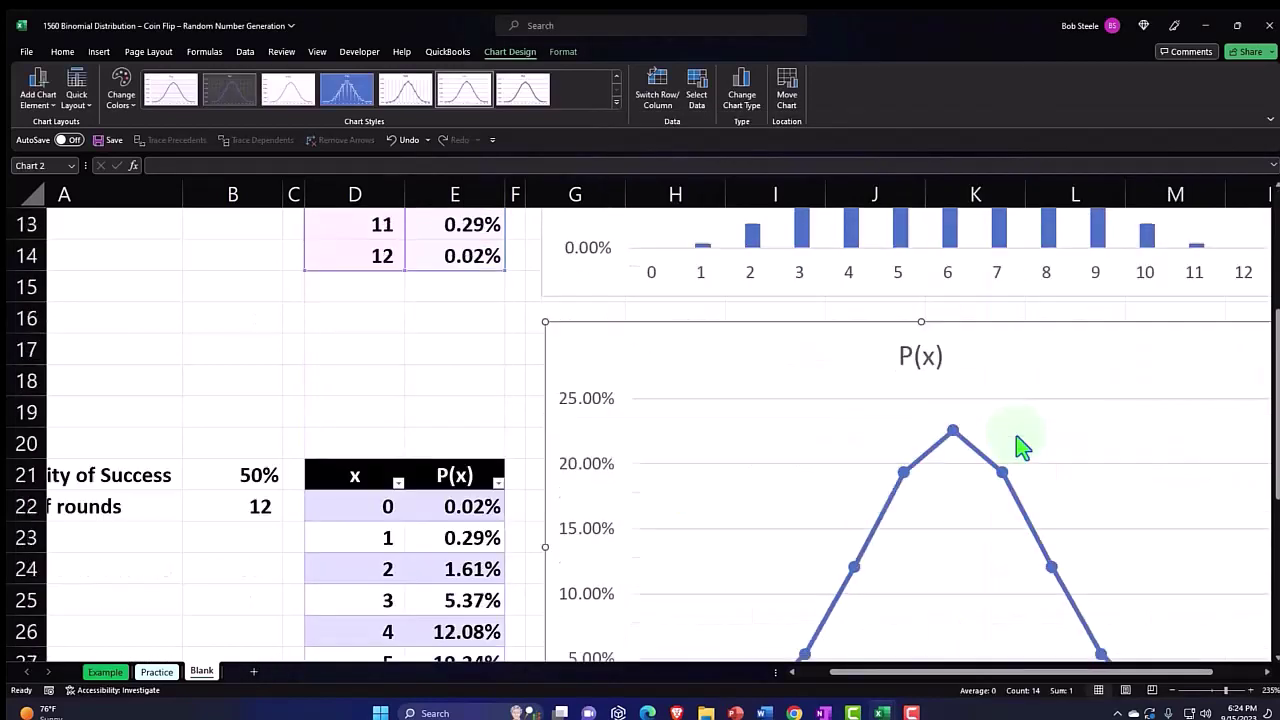
{"action": "left_click", "coordinate": [909, 371]}
{"action": "left_click", "coordinate": [932, 268]}
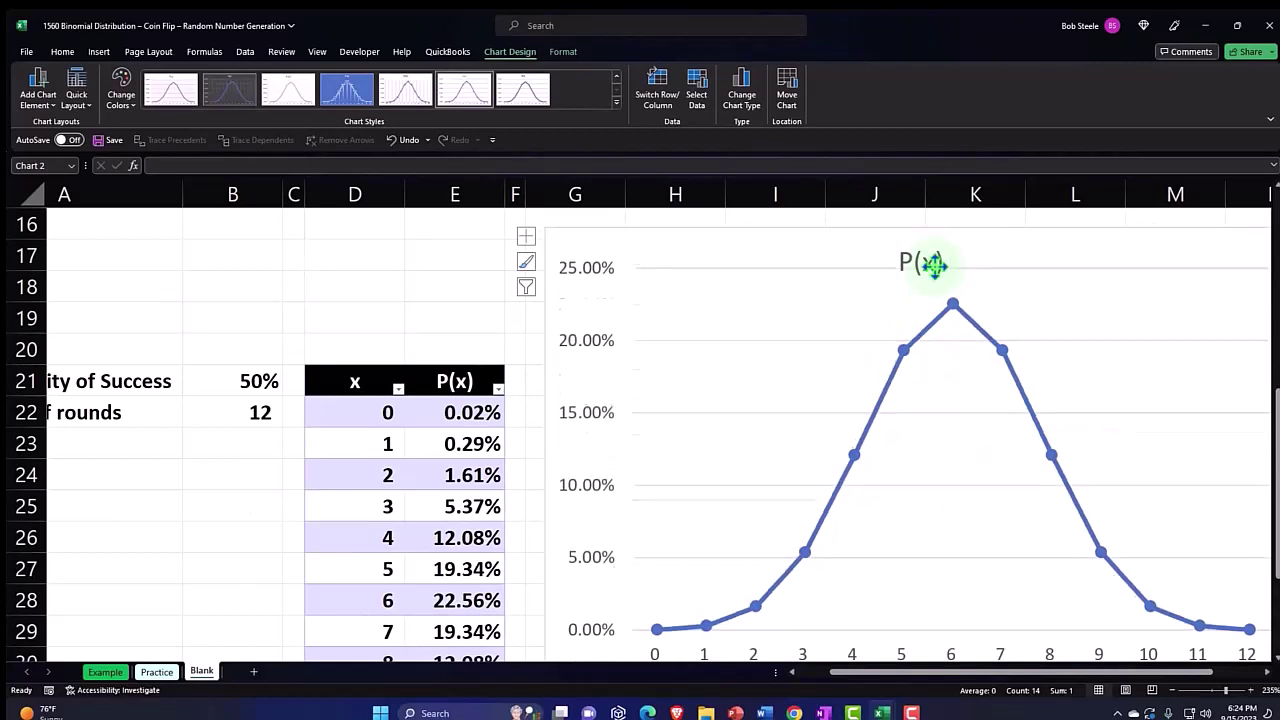
{"action": "scroll", "coordinate": [965, 405], "scroll_direction": "down", "scroll_amount": 1}
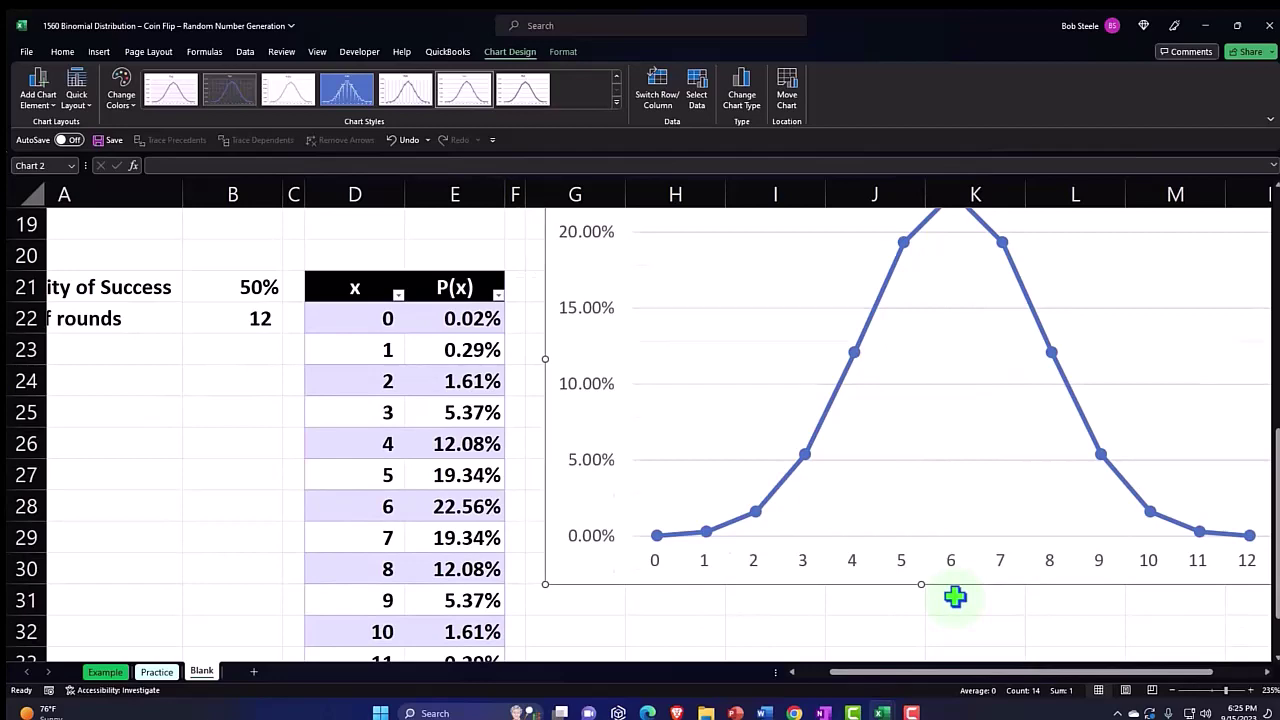
{"action": "scroll", "coordinate": [955, 597], "scroll_direction": "up", "scroll_amount": 6}
Enter 0 as the Number of rounds in B4, reducing the table to x = 0 at 100.00%
{"action": "left_click", "coordinate": [193, 390]}
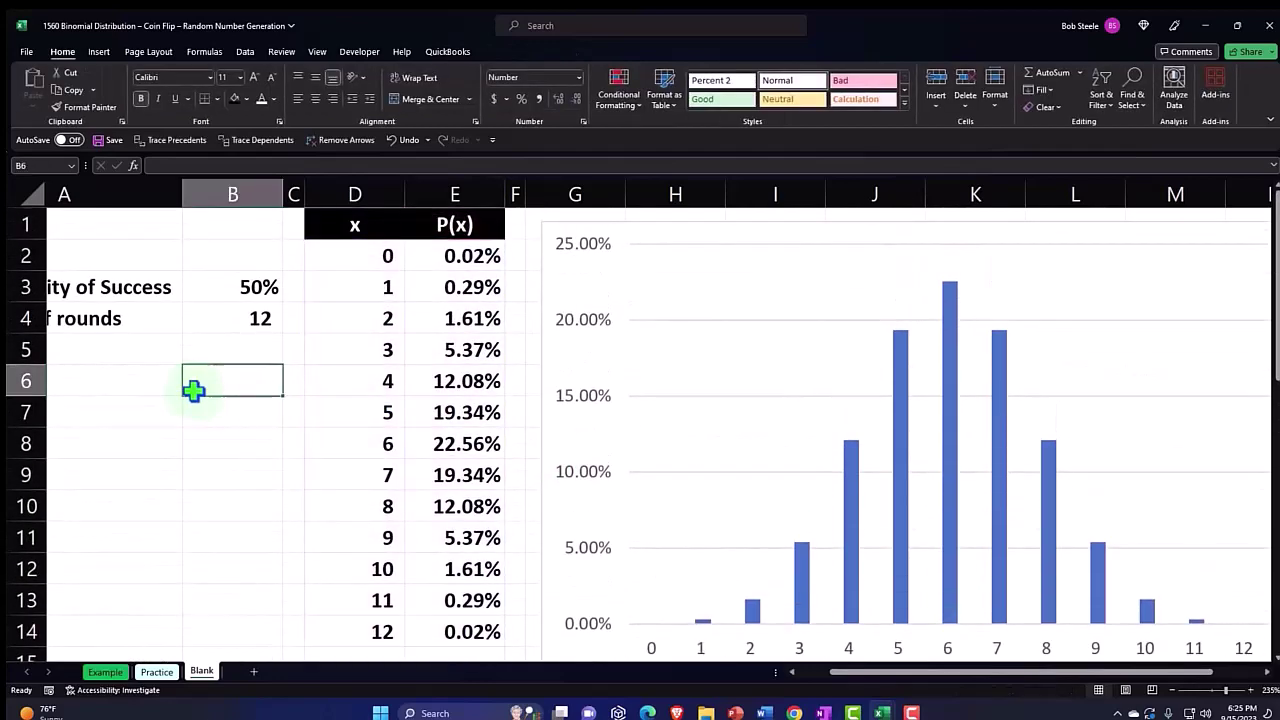
{"action": "left_click", "coordinate": [166, 372]}
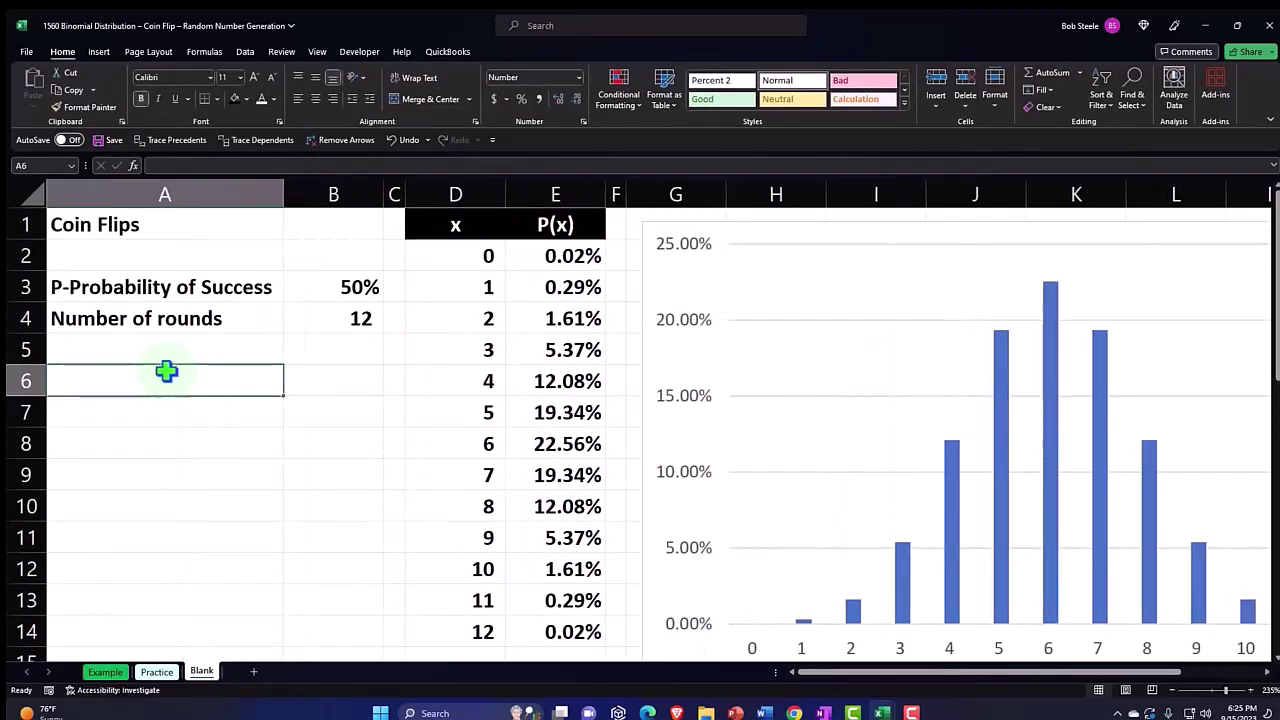
{"action": "key", "text": "Up"}
{"action": "key", "text": "Up"}
{"action": "key", "text": "Up"}
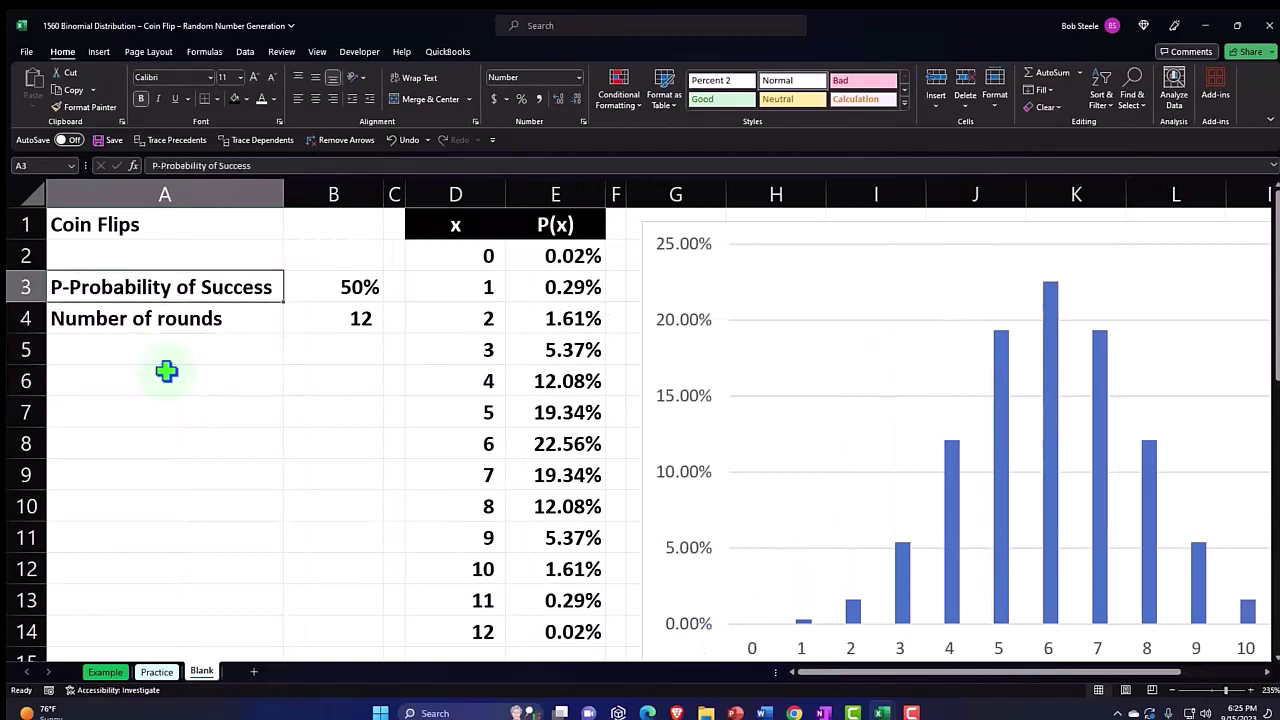
{"action": "key", "text": "Right"}
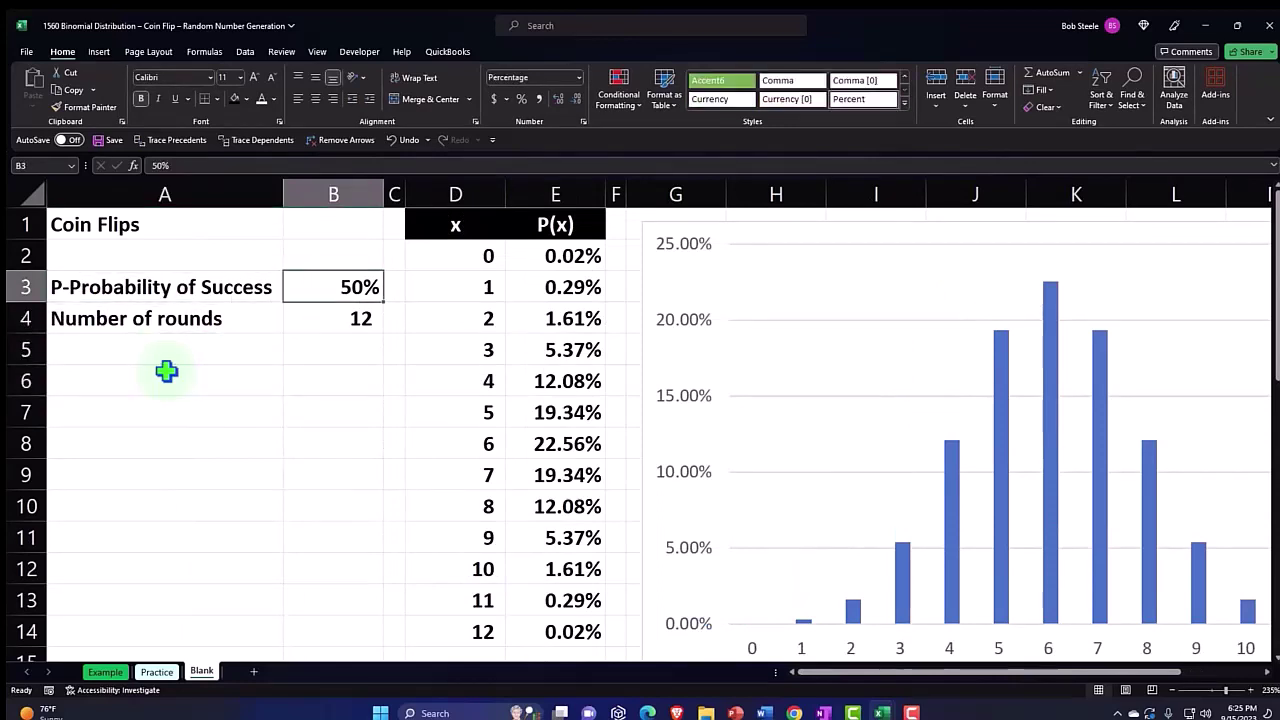
{"action": "key", "text": "Down"}
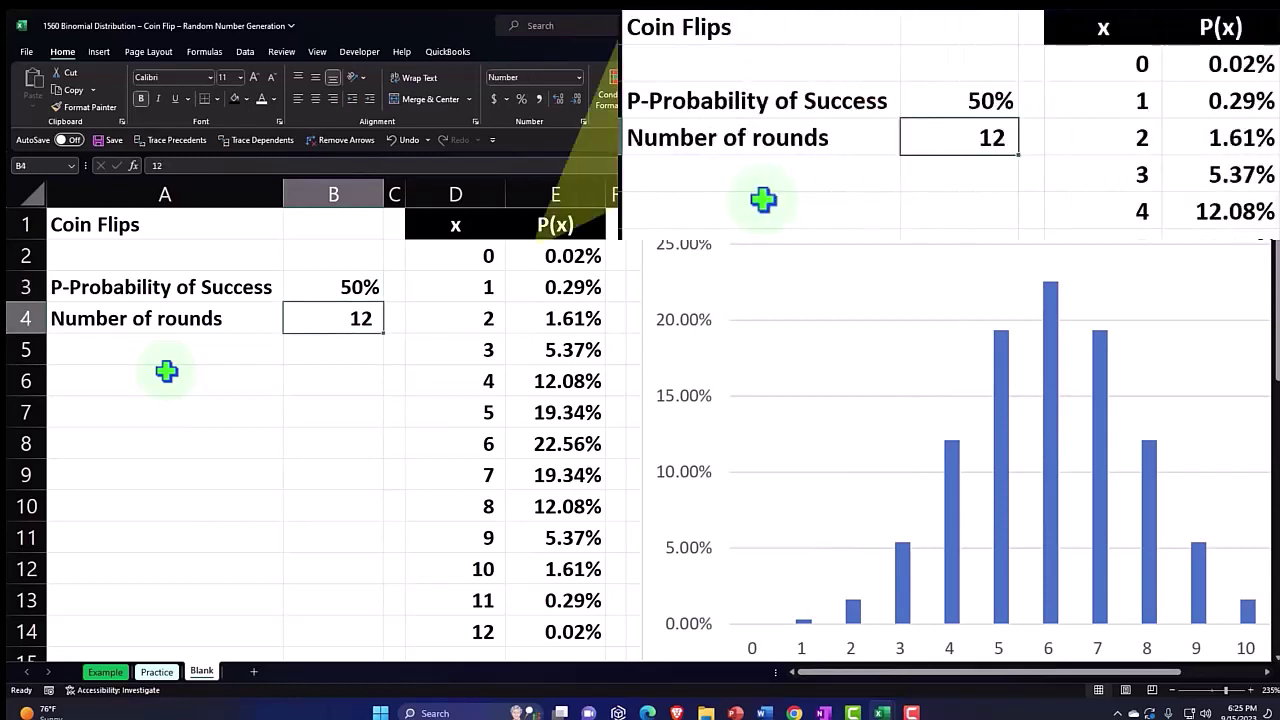
{"action": "type", "text": "0"}
{"action": "key", "text": "Return"}
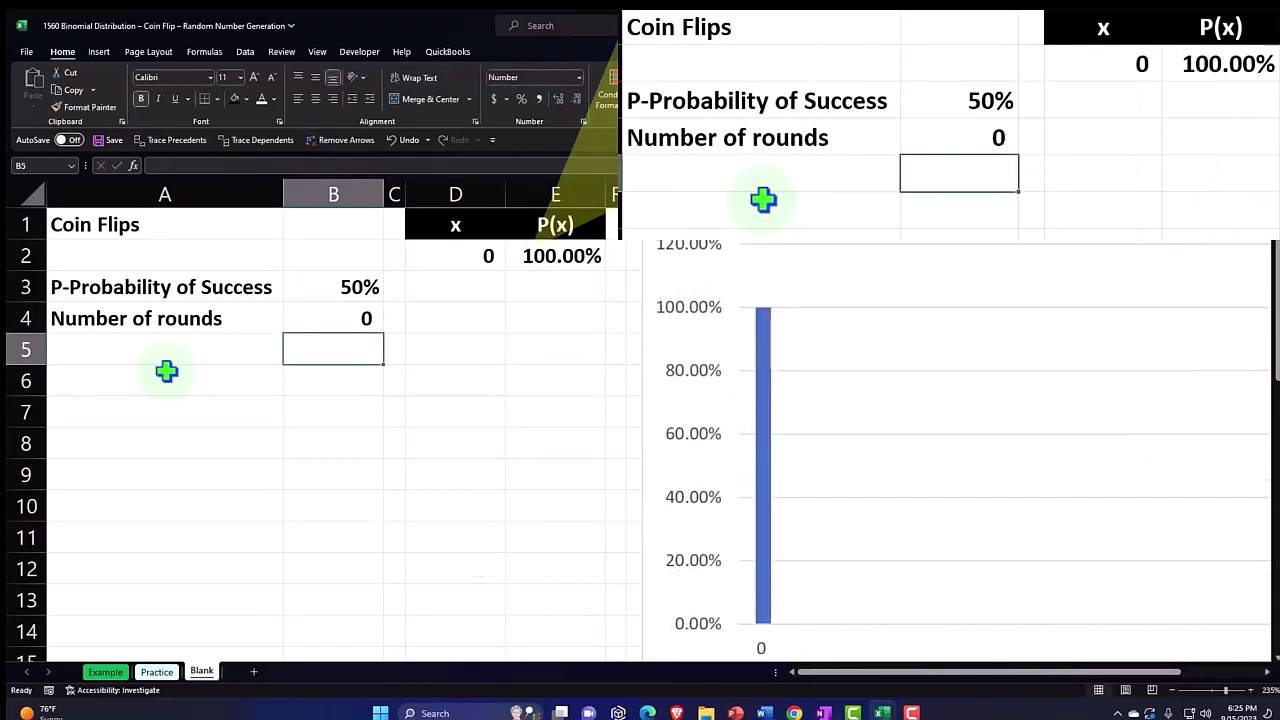
{"action": "key", "text": "Up"}
{"action": "key", "text": "Up"}
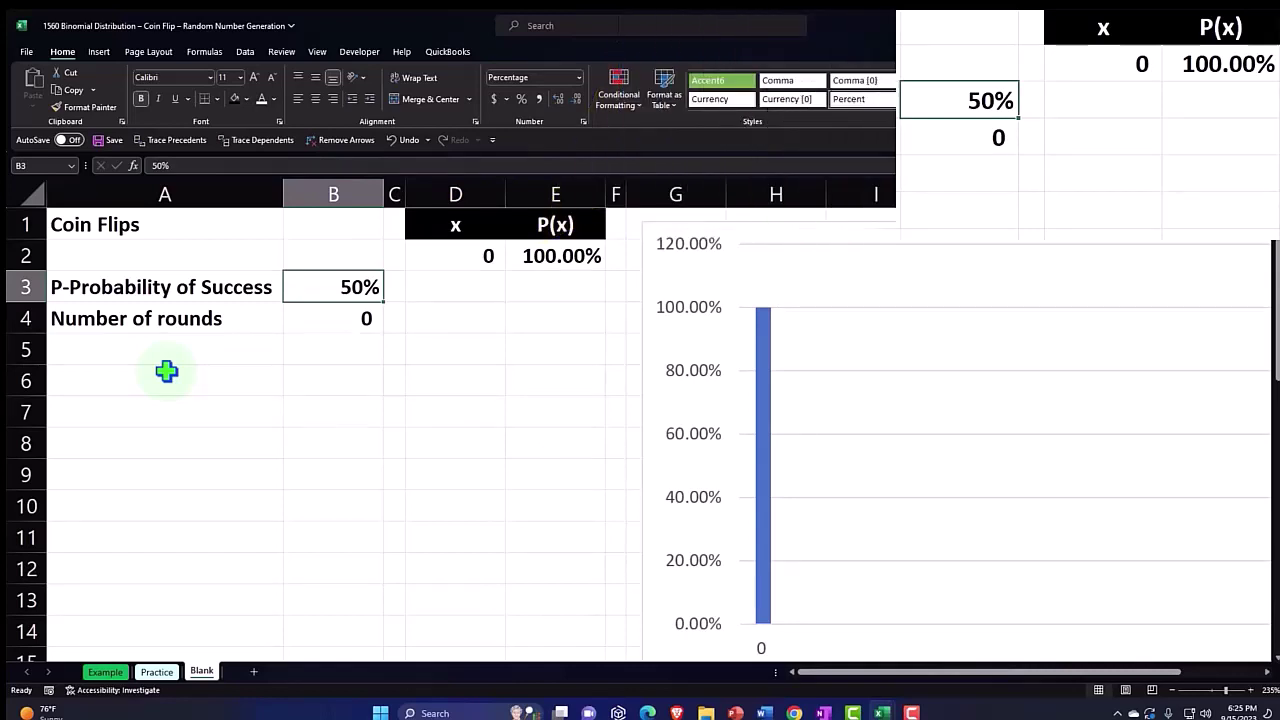
{"action": "key", "text": "Right"}
{"action": "key", "text": "Right"}
Set Number of rounds to 1 and inspect the SEQUENCE formula producing the x values
{"action": "key", "text": "Up"}
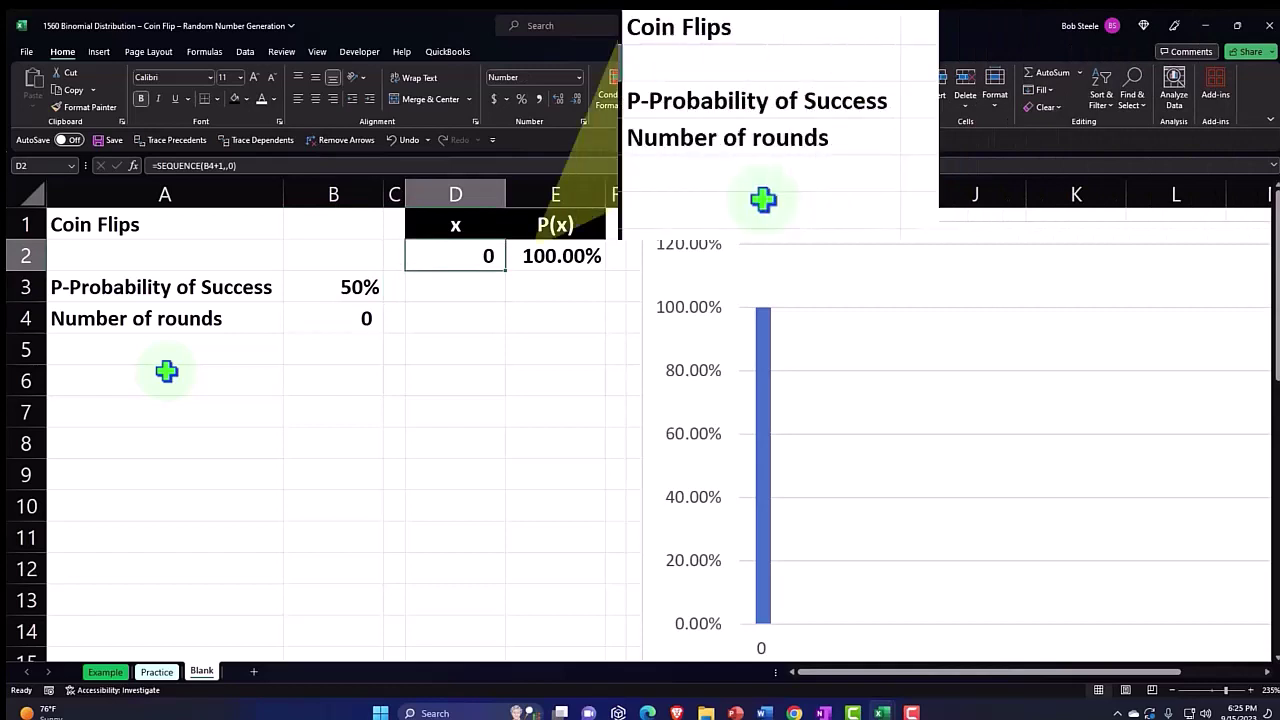
{"action": "key", "text": "Down"}
{"action": "key", "text": "Down"}
{"action": "key", "text": "Left"}
{"action": "key", "text": "Left"}
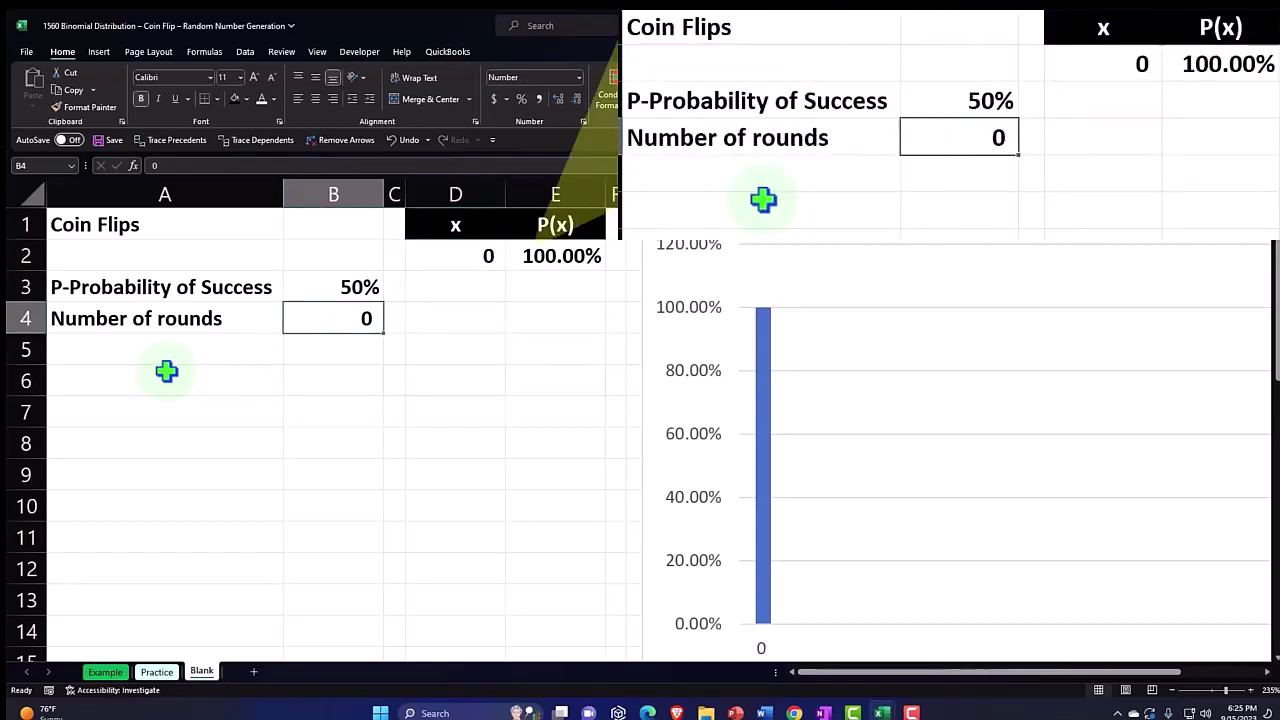
{"action": "type", "text": "1"}
{"action": "key", "text": "Return"}
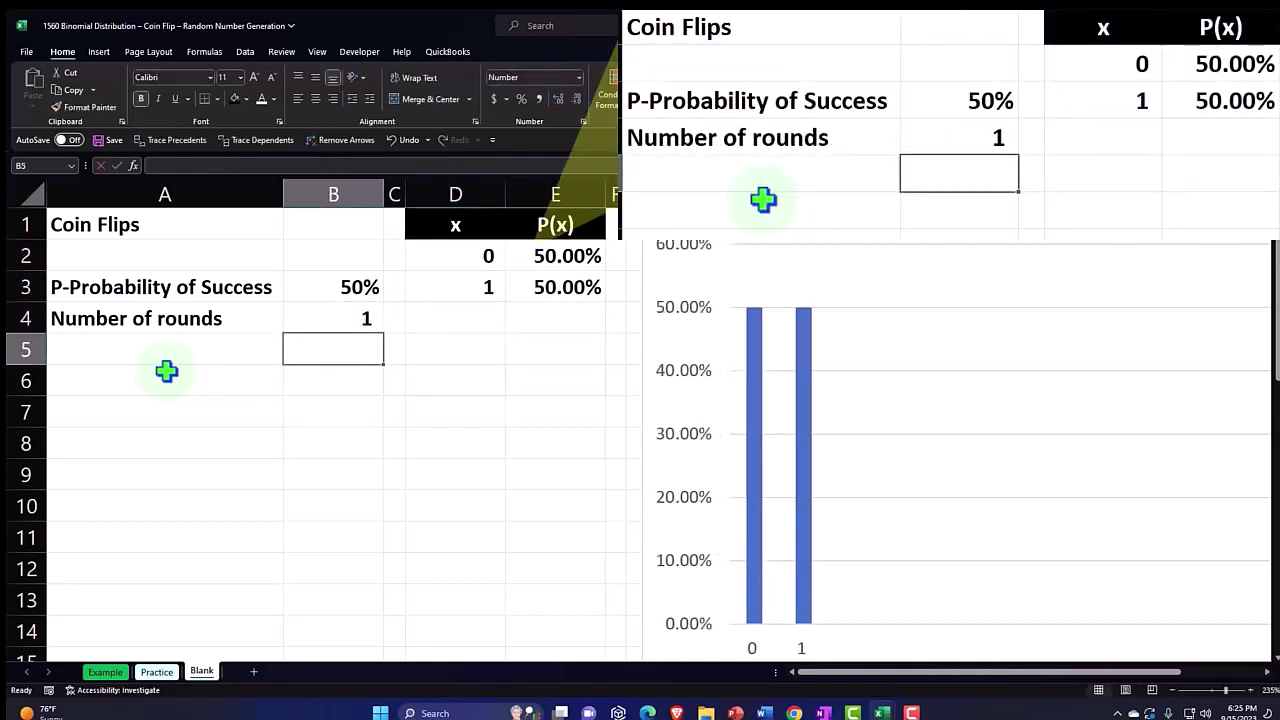
{"action": "key", "text": "Right"}
{"action": "key", "text": "Right"}
{"action": "key", "text": "Up"}
{"action": "key", "text": "Up"}
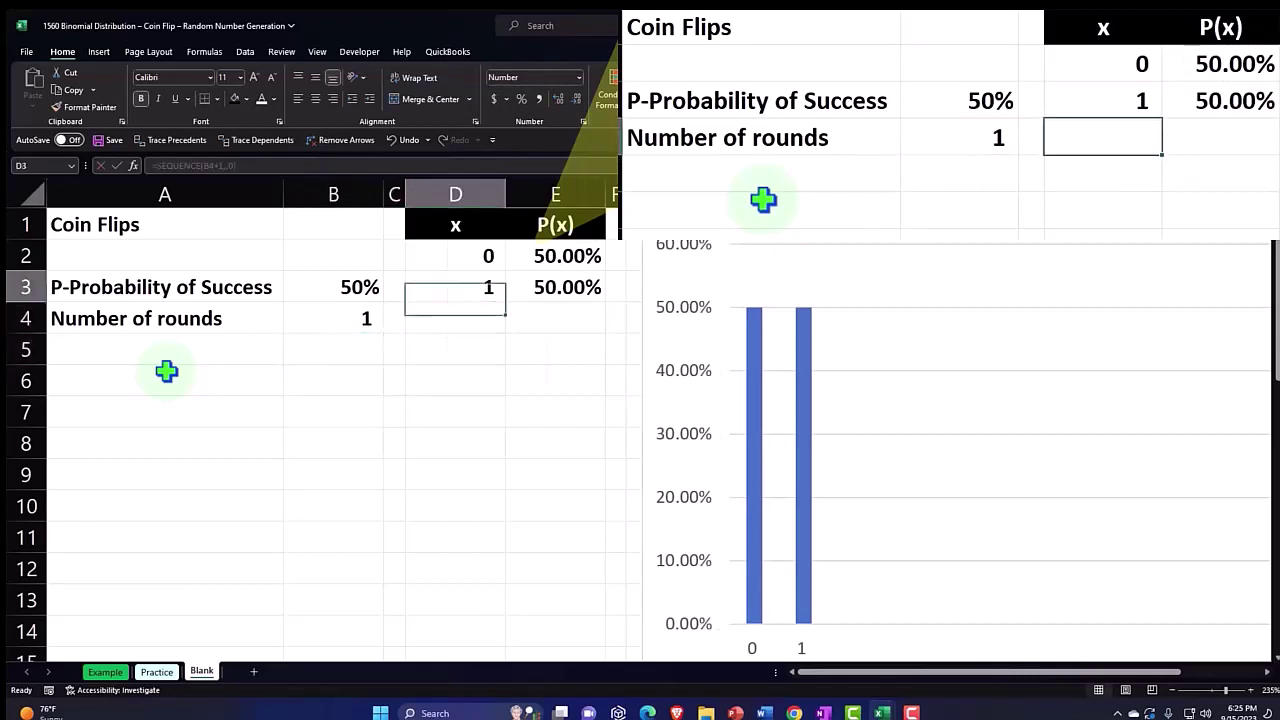
{"action": "key", "text": "Up"}
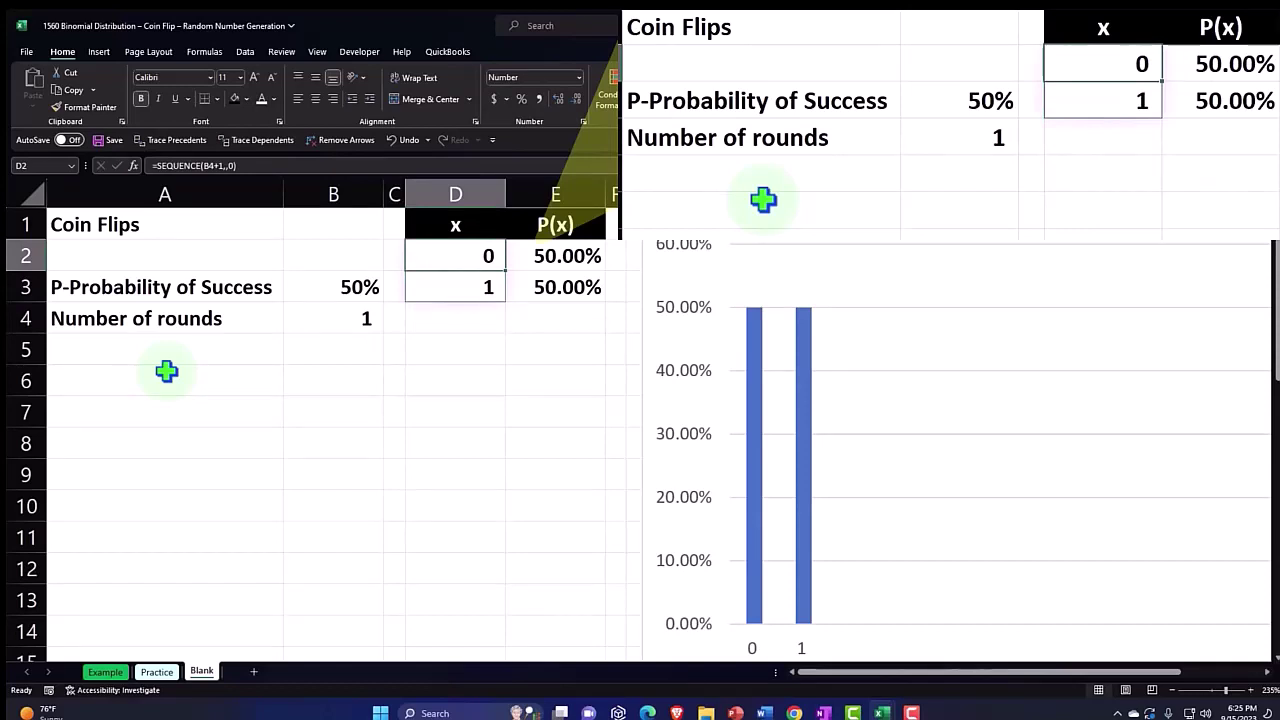
{"action": "key", "text": "Down"}
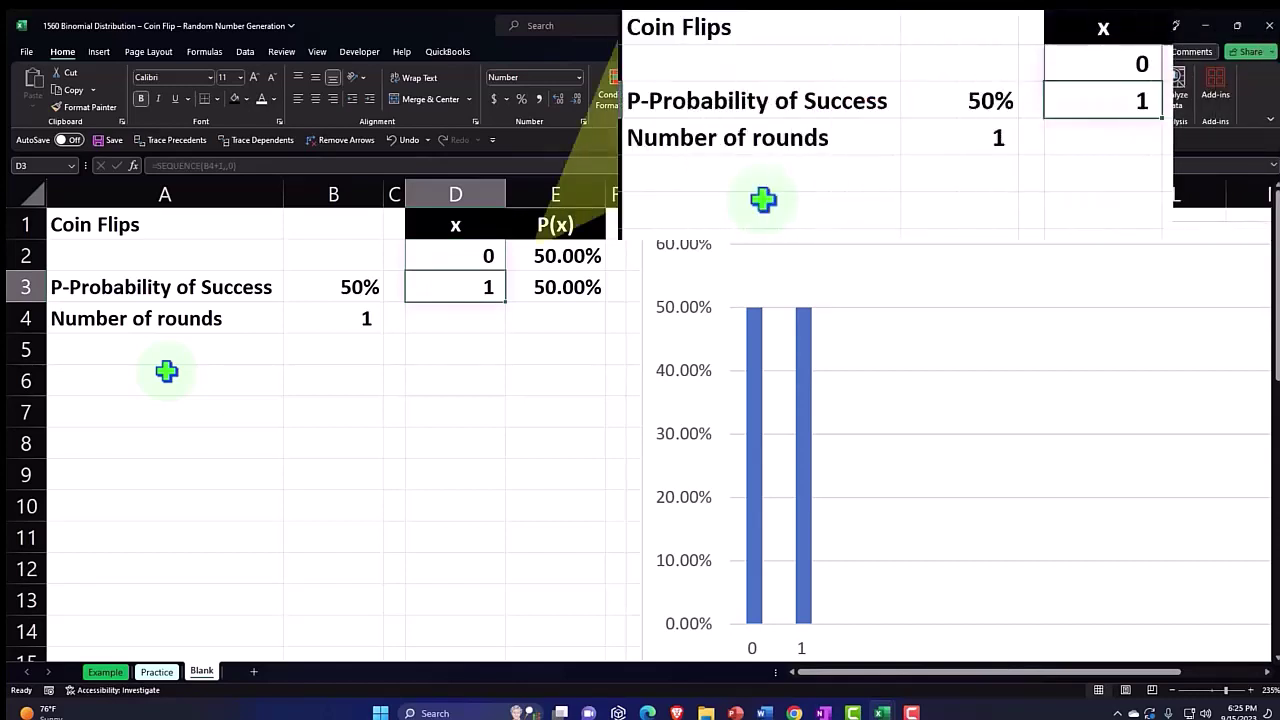
Set Number of rounds to 2 and step through the x spill range
{"action": "key", "text": "Left"}
{"action": "key", "text": "Left"}
{"action": "key", "text": "Down"}
{"action": "type", "text": "2"}
{"action": "key", "text": "Return"}
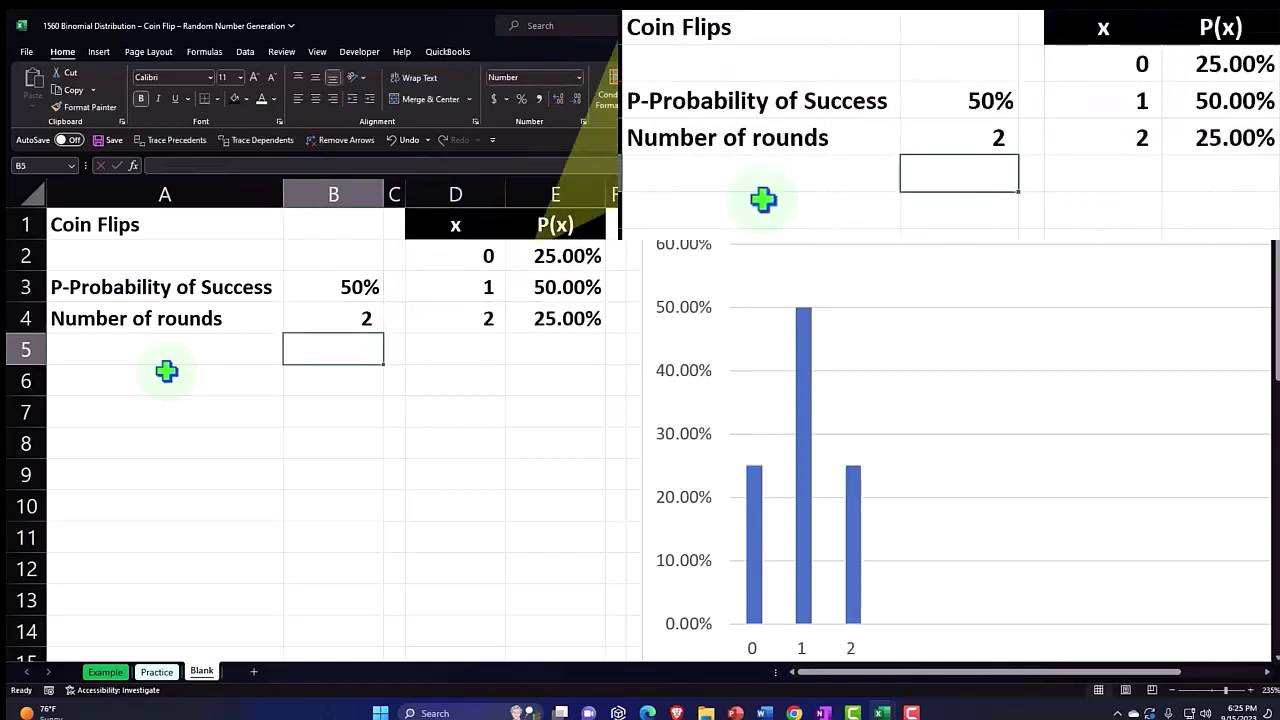
{"action": "key", "text": "Up"}
{"action": "key", "text": "Up"}
{"action": "key", "text": "Up"}
{"action": "key", "text": "Right"}
{"action": "key", "text": "Right"}
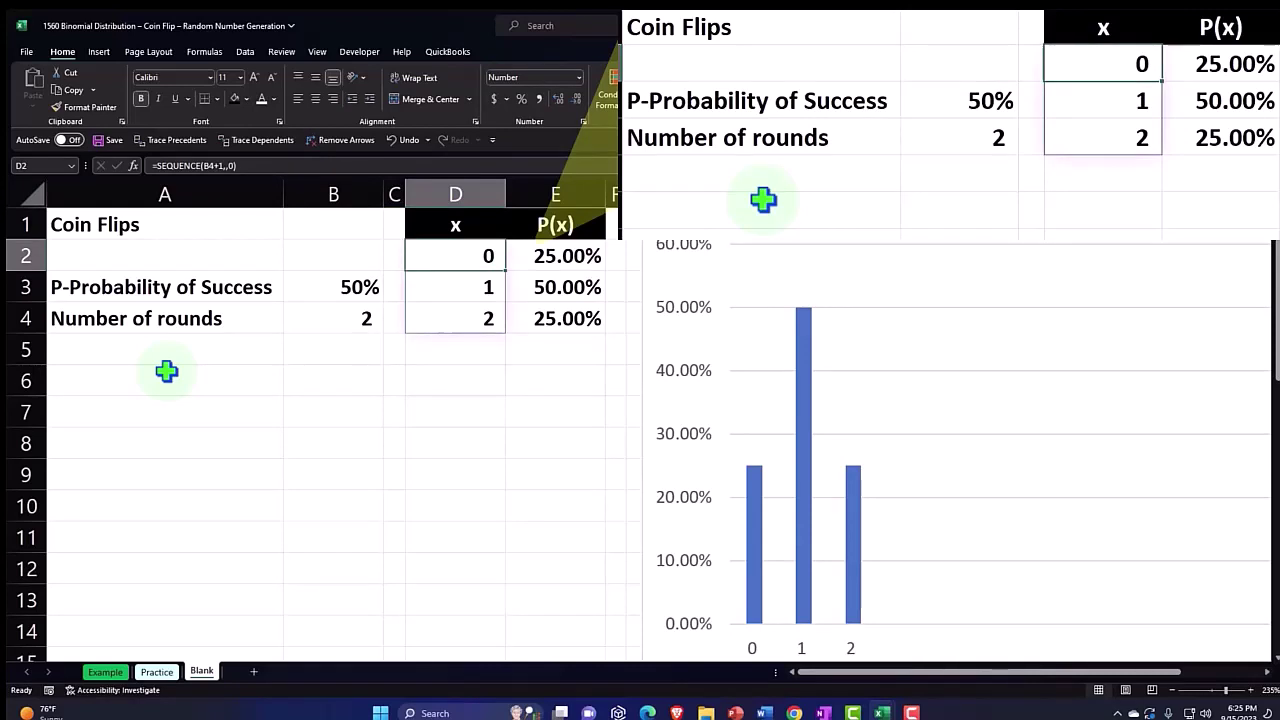
{"action": "key", "text": "Down"}
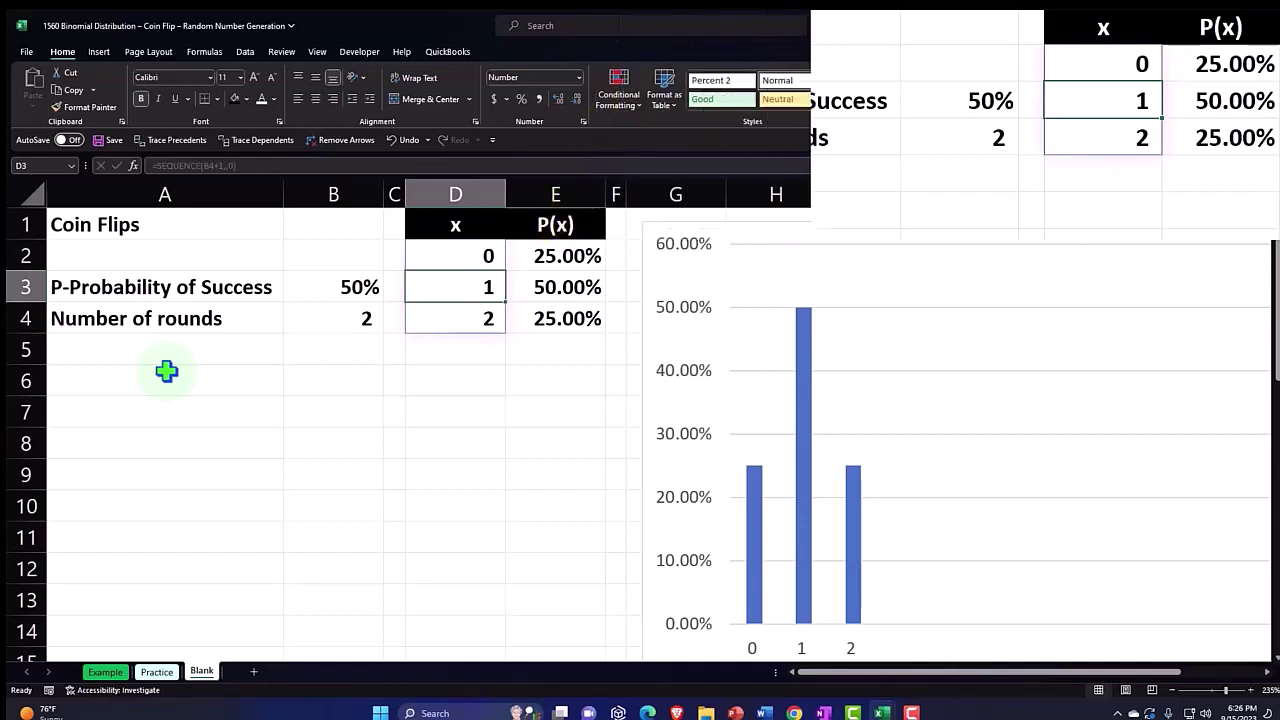
{"action": "key", "text": "Down"}
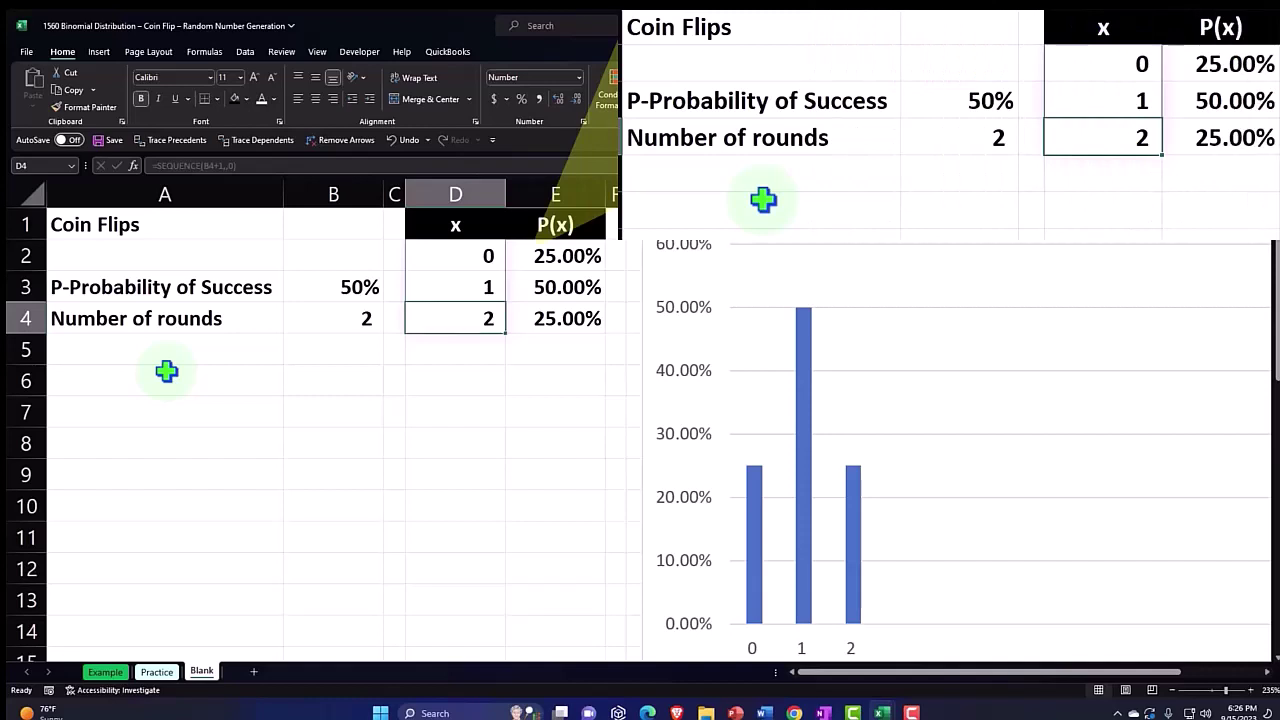
Set Number of rounds to 3 and step through the x values 0 to 3
{"action": "key", "text": "Left"}
{"action": "key", "text": "Left"}
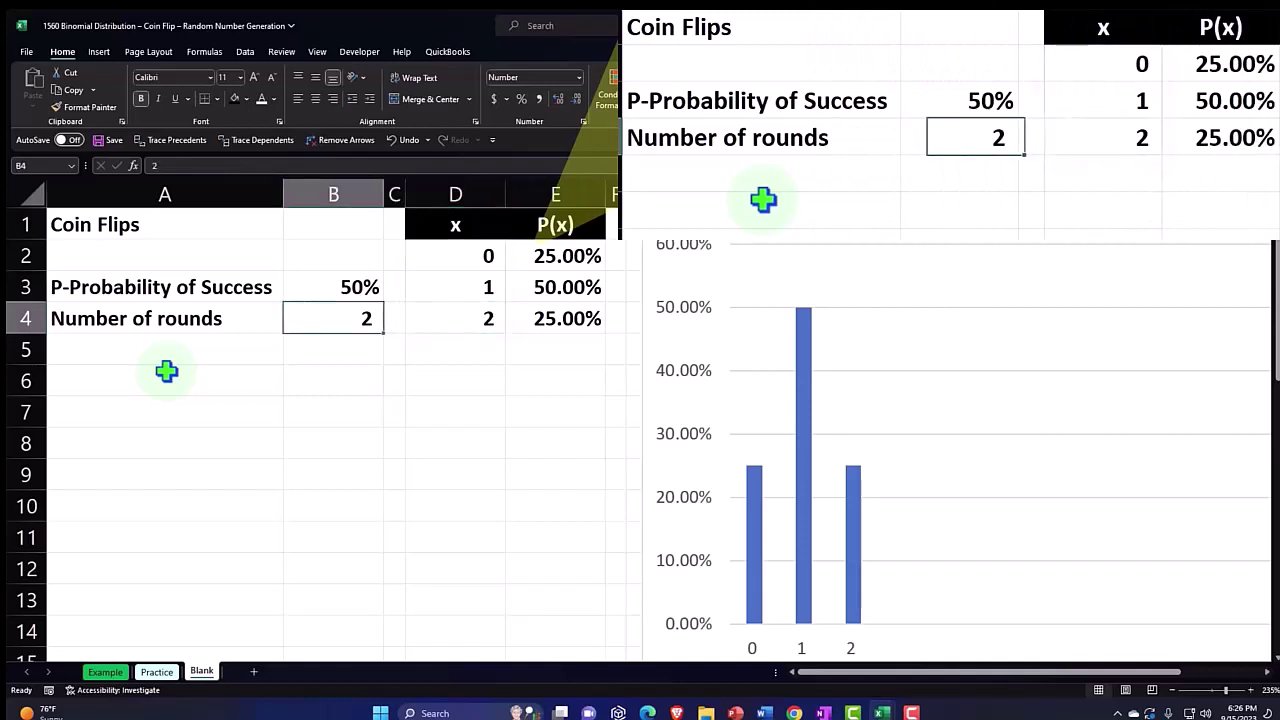
{"action": "type", "text": "3"}
{"action": "key", "text": "Return"}
{"action": "key", "text": "Right"}
{"action": "key", "text": "Right"}
{"action": "key", "text": "Up"}
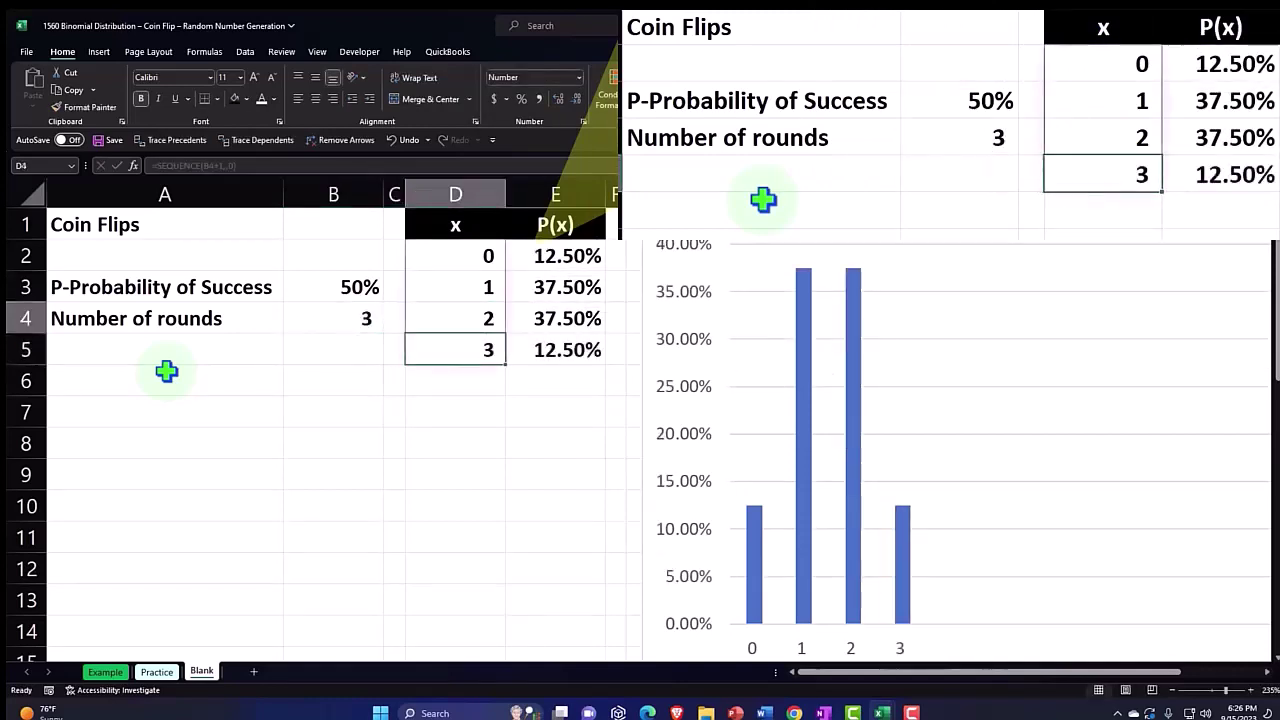
{"action": "key", "text": "Up"}
{"action": "key", "text": "Up"}
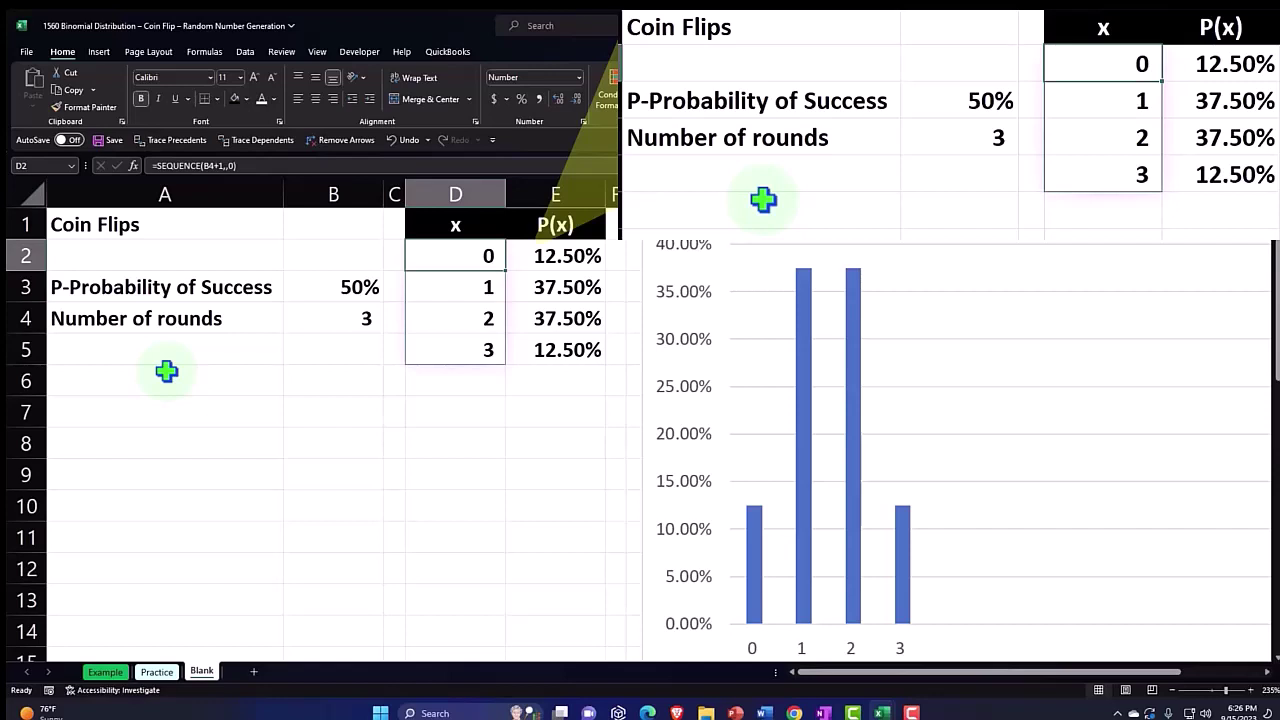
{"action": "key", "text": "Down"}
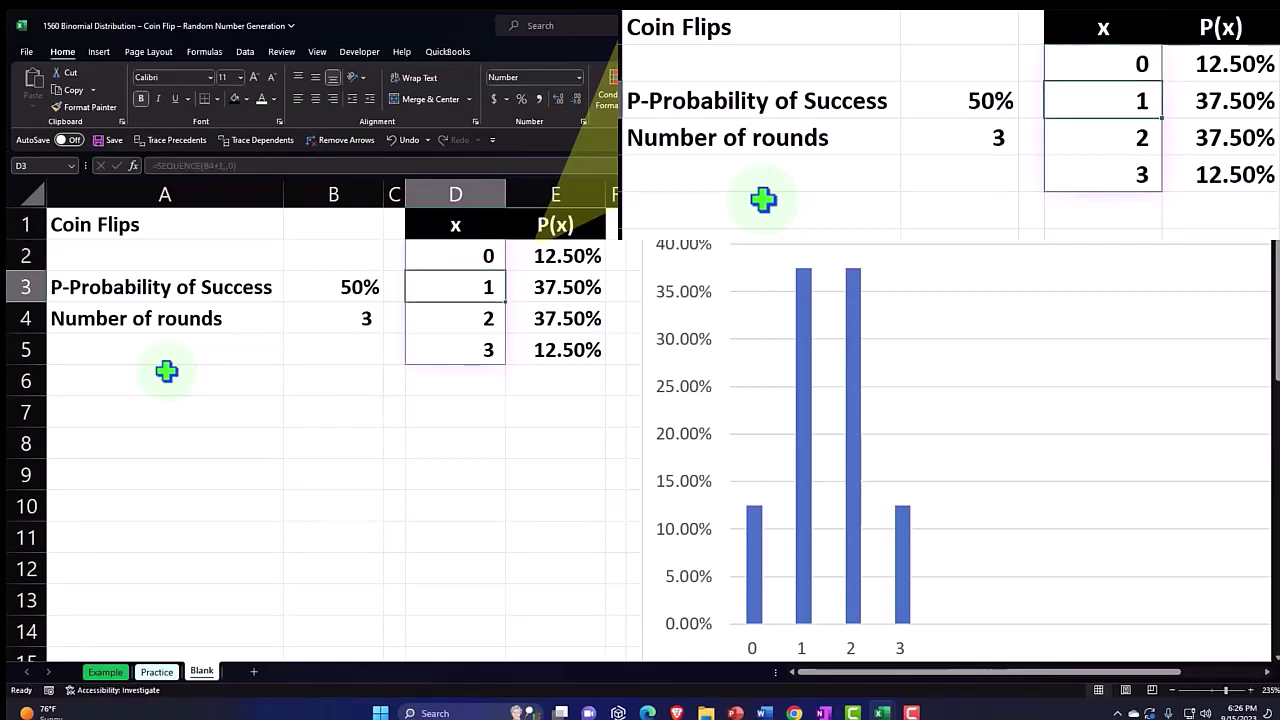
{"action": "key", "text": "Down"}
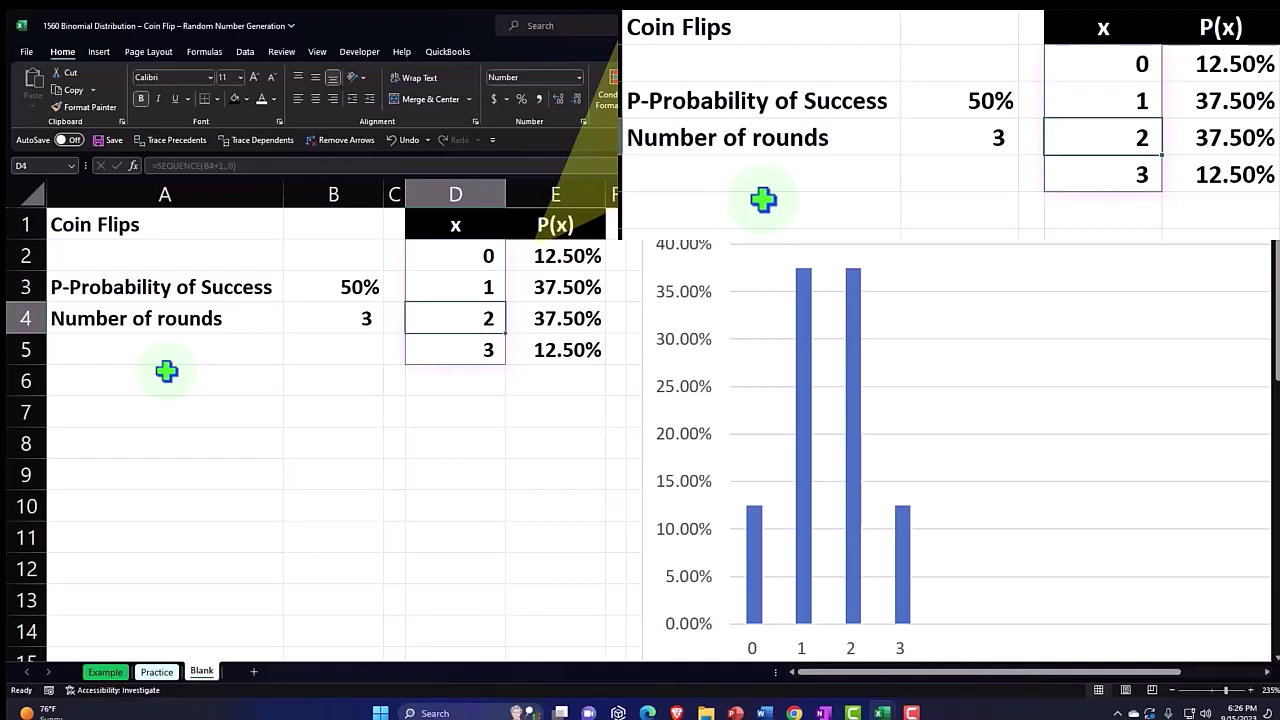
{"action": "key", "text": "Down"}
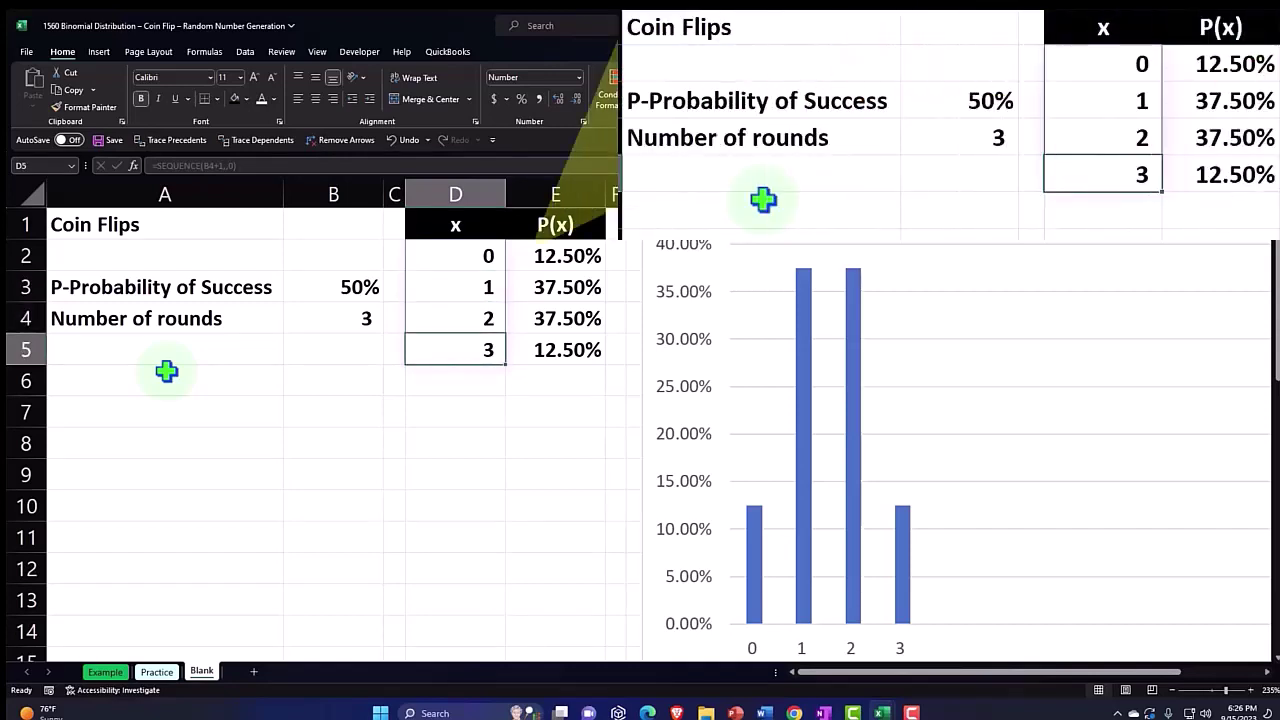
Edit Number of rounds to 4, extending the table through x = 4
{"action": "key", "text": "Left"}
{"action": "key", "text": "Left"}
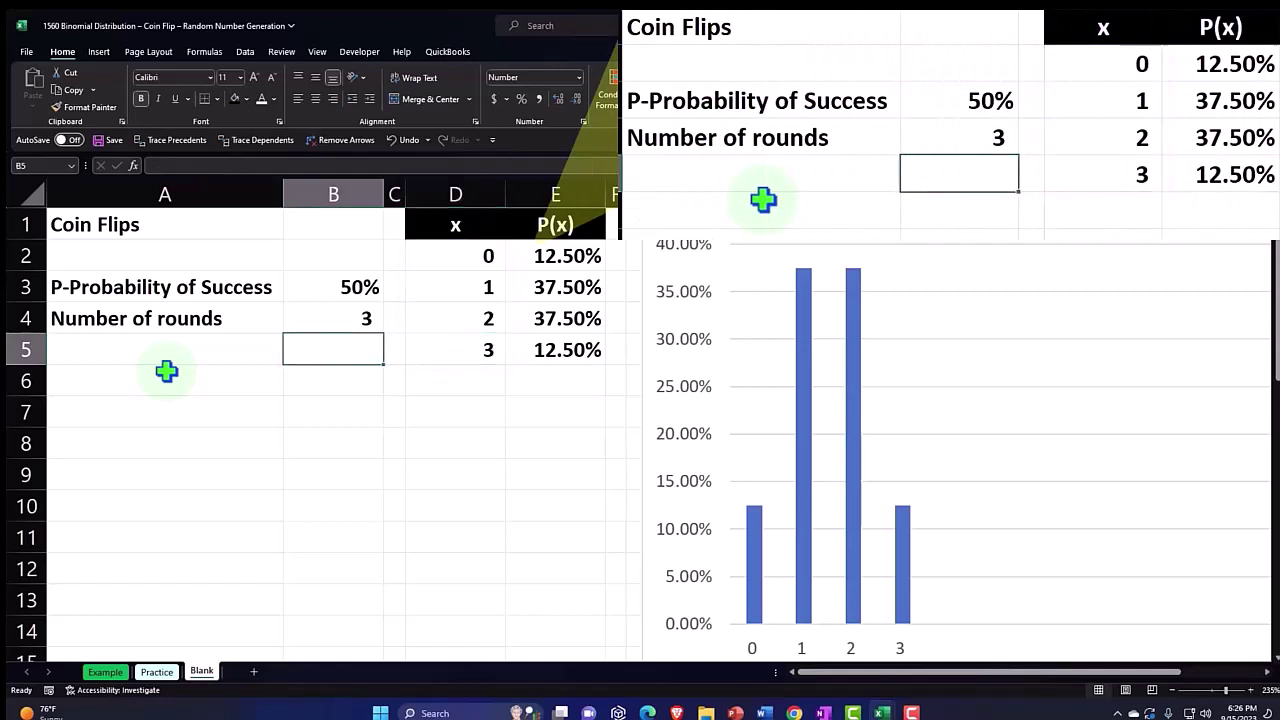
{"action": "key", "text": "Up"}
{"action": "key", "text": "F2"}
{"action": "key", "text": "BackSpace"}
{"action": "type", "text": "4"}
{"action": "key", "text": "Return"}
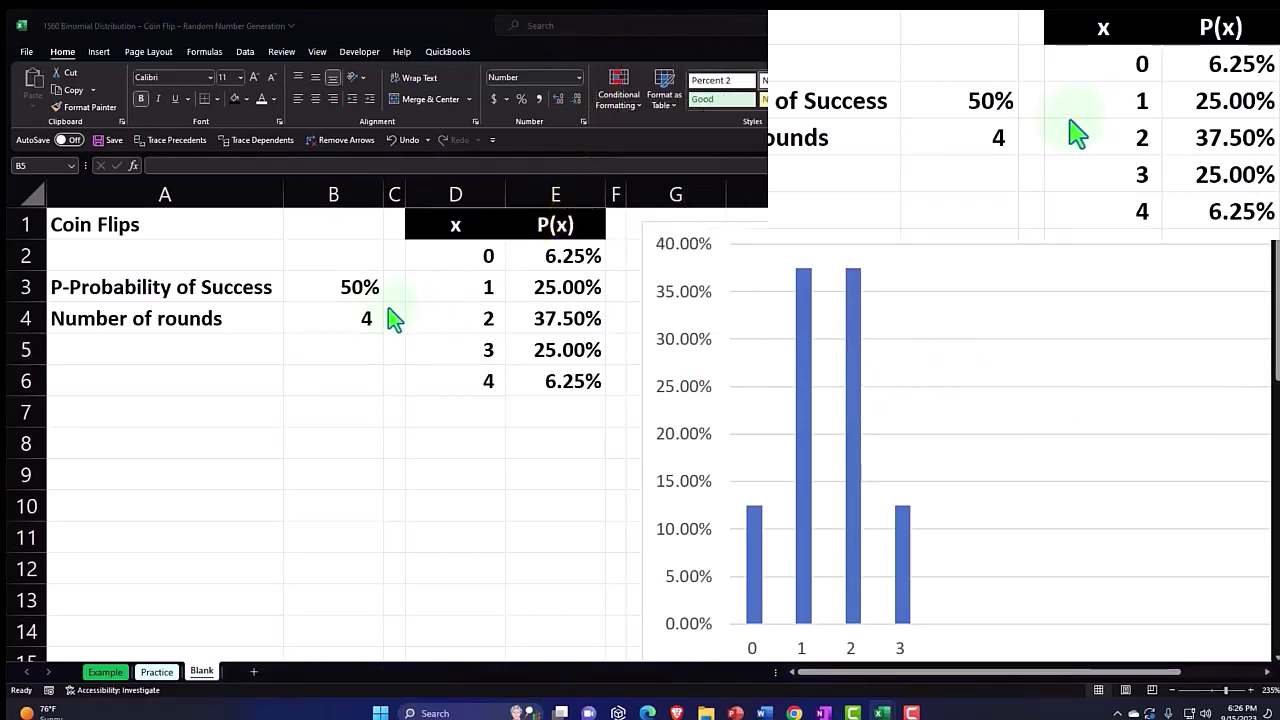
Enter 12, then 0, as the Number of rounds
{"action": "left_click", "coordinate": [352, 317]}
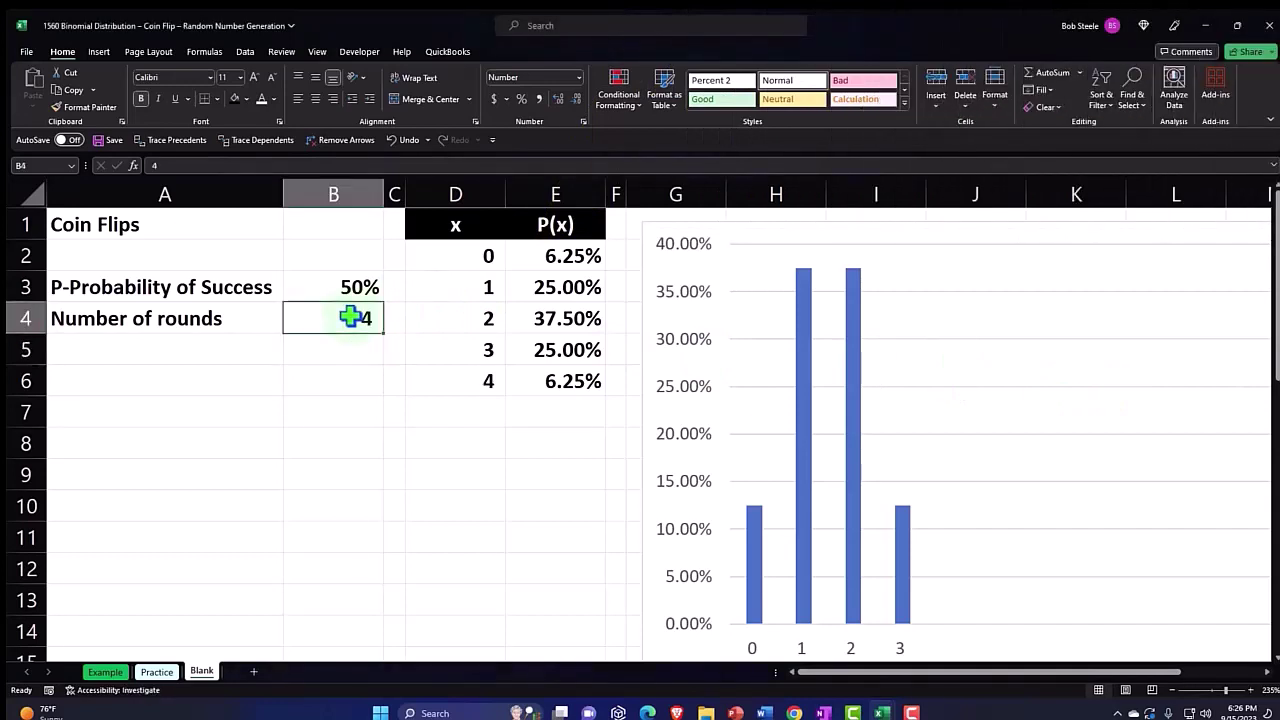
{"action": "type", "text": "12"}
{"action": "key", "text": "Return"}
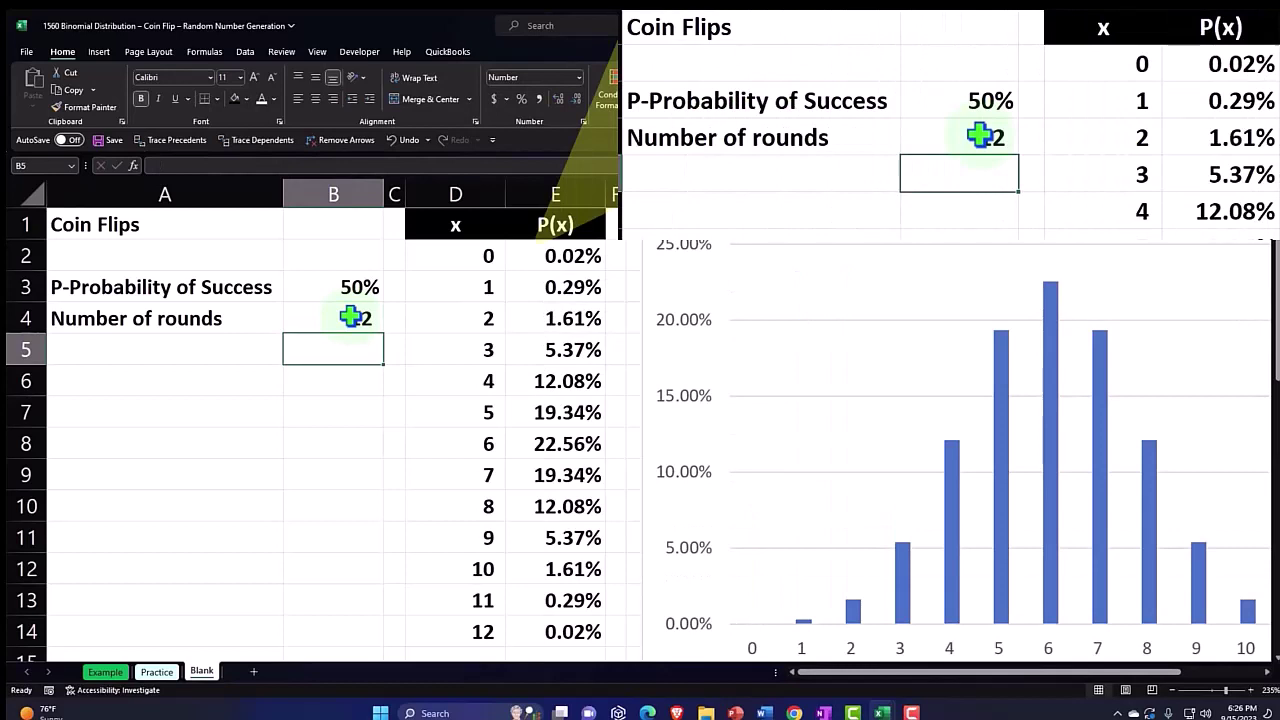
{"action": "left_click", "coordinate": [352, 317]}
{"action": "type", "text": "0"}
{"action": "key", "text": "Return"}
Set the probability of success to 55% and Number of rounds to 1
{"action": "left_click", "coordinate": [352, 317]}
{"action": "key", "text": "Up"}
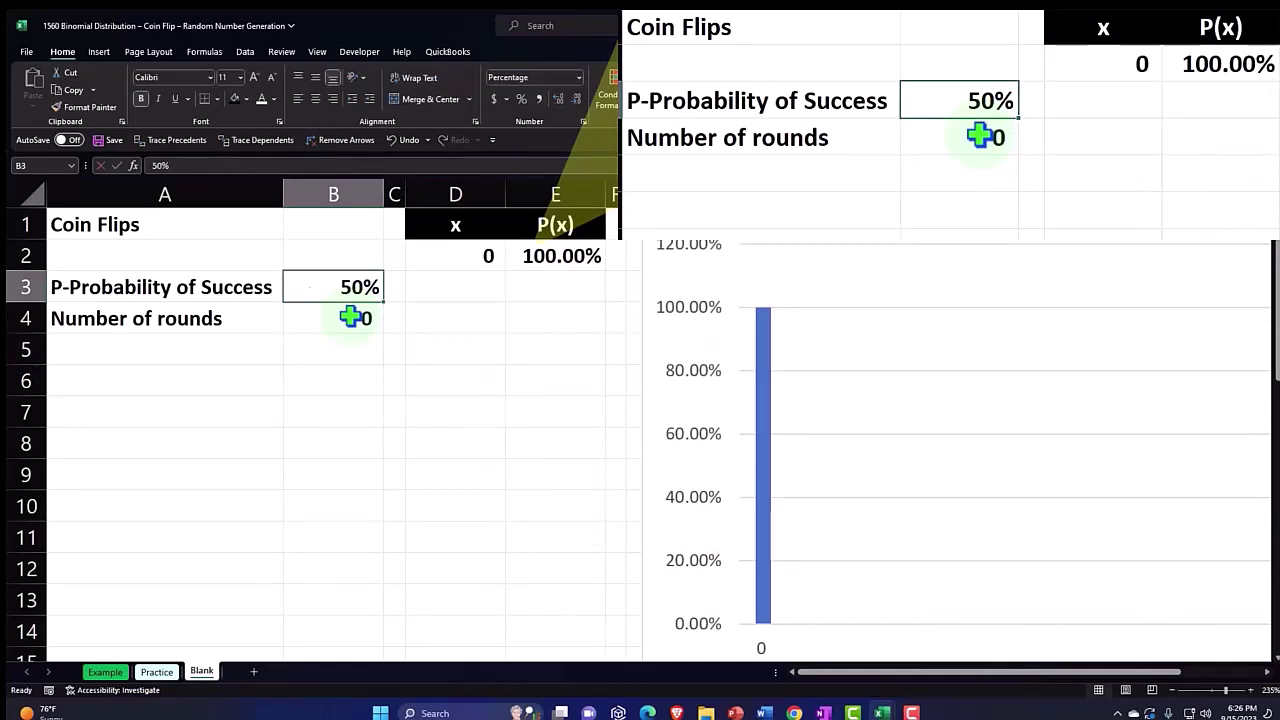
{"action": "type", "text": "55"}
{"action": "key", "text": "Return"}
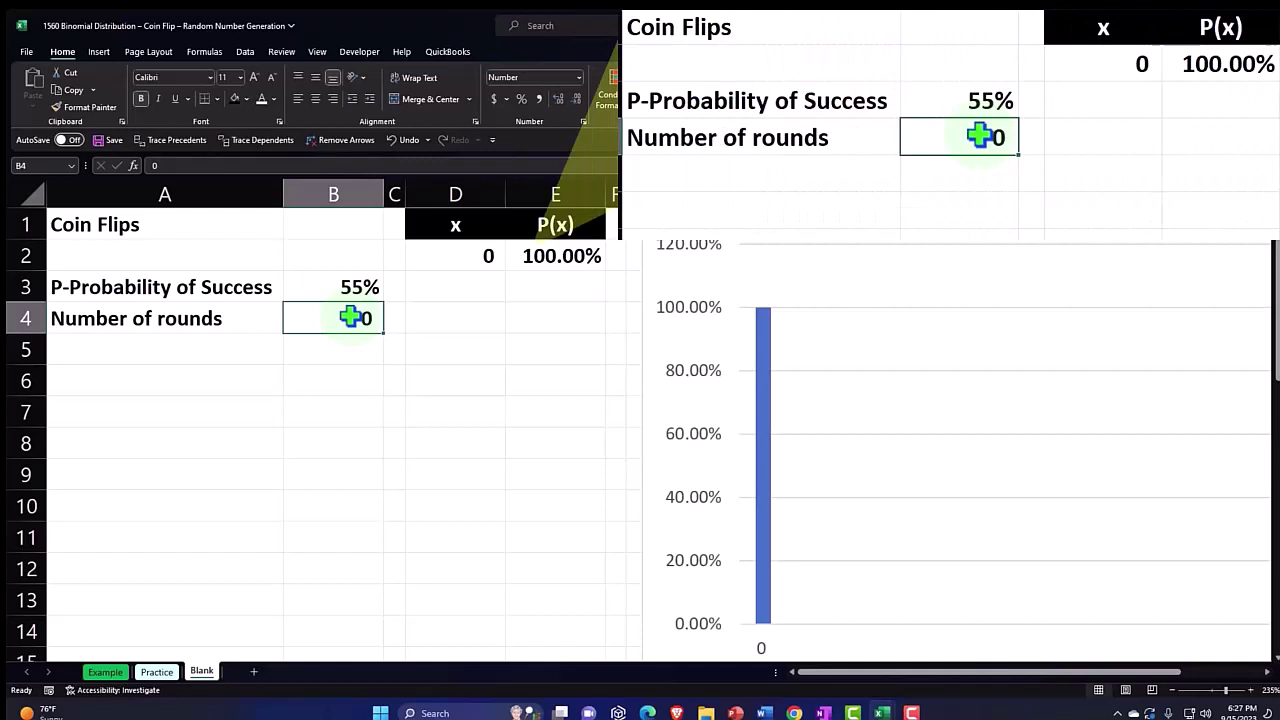
{"action": "type", "text": "1"}
{"action": "key", "text": "Return"}
Check the P(x) values, then set Number of rounds to 2
{"action": "key", "text": "Up"}
{"action": "key", "text": "Up"}
{"action": "key", "text": "Up"}
{"action": "key", "text": "Right"}
{"action": "key", "text": "Right"}
{"action": "key", "text": "Right"}
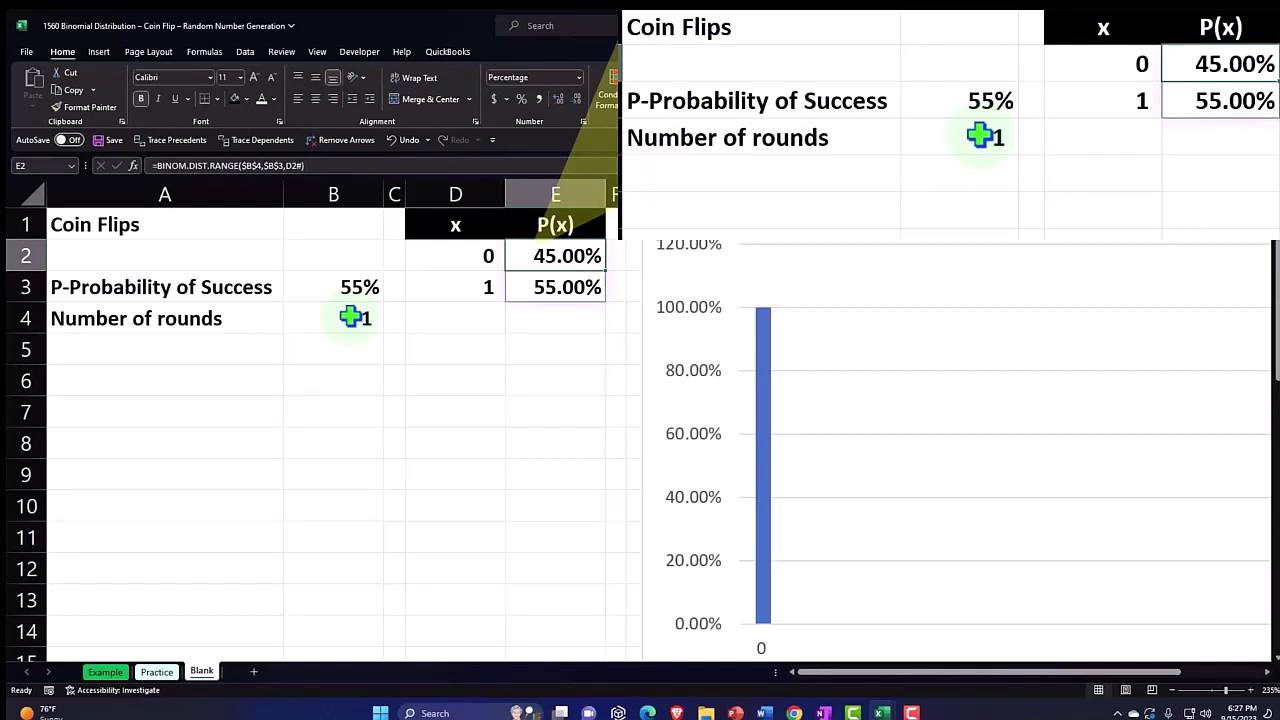
{"action": "key", "text": "Down"}
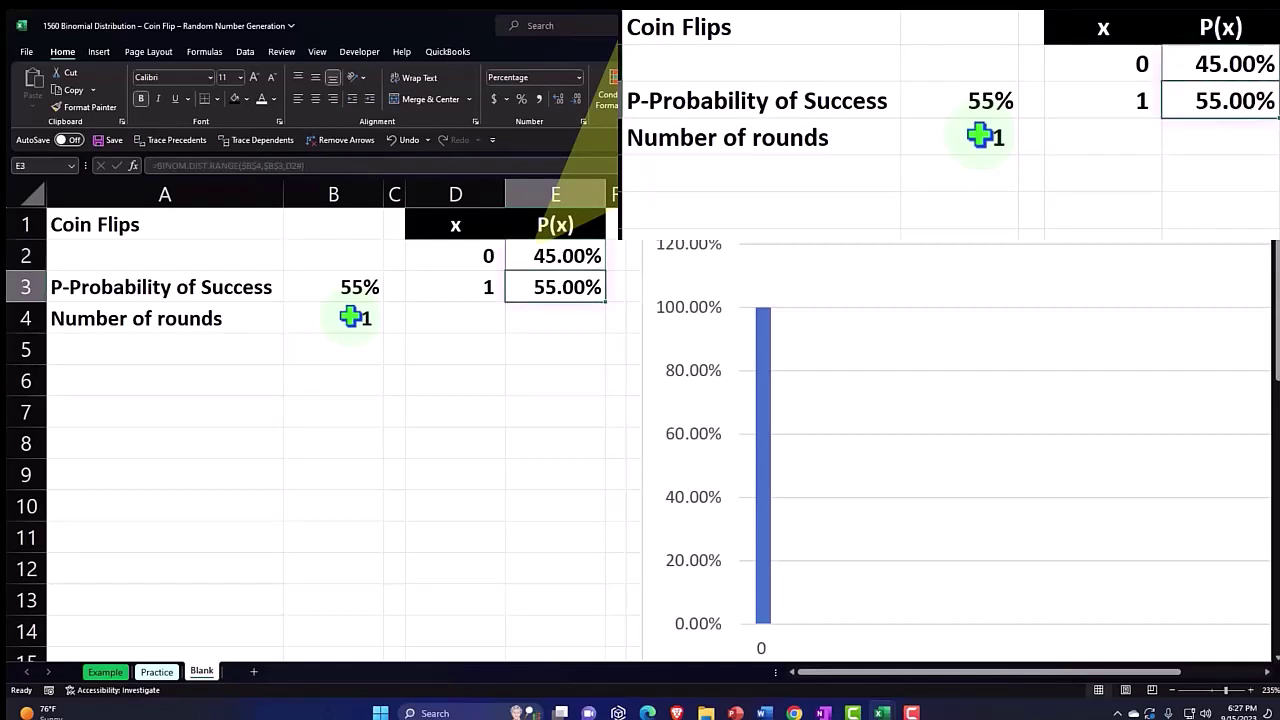
{"action": "key", "text": "Down"}
{"action": "key", "text": "Left"}
{"action": "key", "text": "Left"}
{"action": "key", "text": "Left"}
{"action": "type", "text": "2"}
{"action": "key", "text": "Return"}
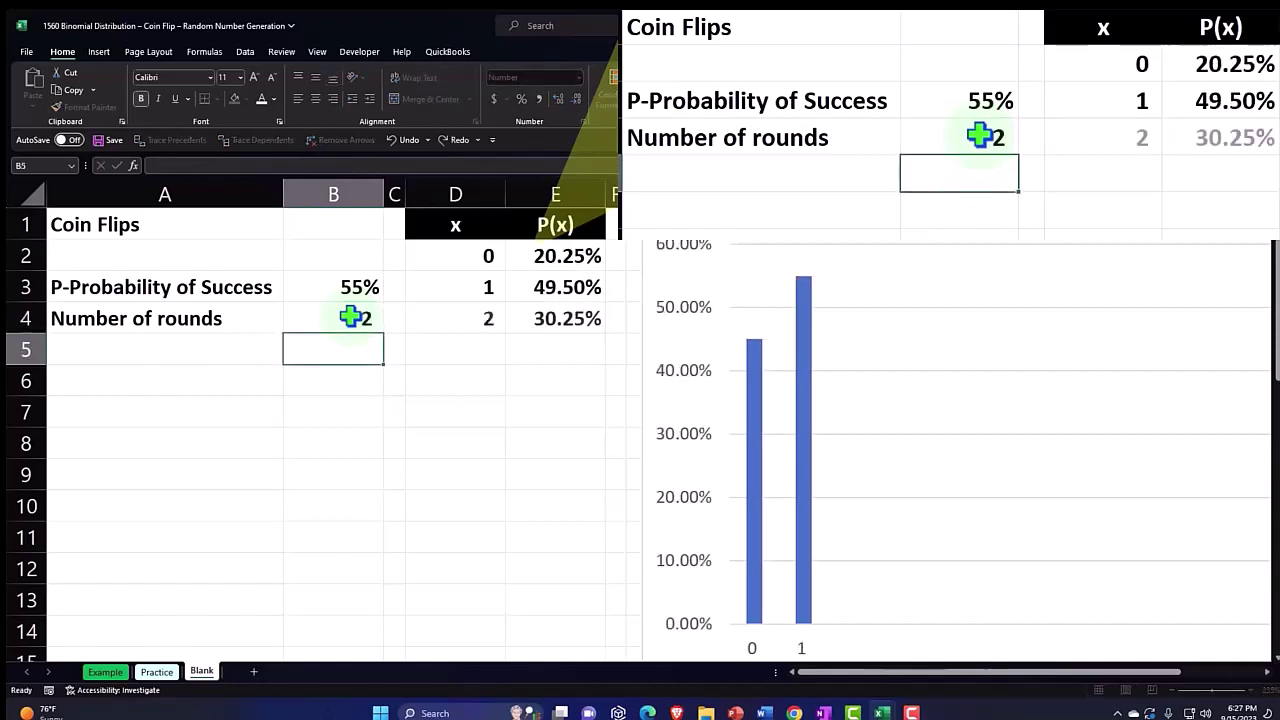
Inspect the x and P(x) spill ranges for 2 rounds
{"action": "key", "text": "Up"}
{"action": "key", "text": "Right"}
{"action": "key", "text": "Right"}
{"action": "key", "text": "shift+Up"}
{"action": "key", "text": "shift+Up"}
{"action": "key", "text": "Right"}
{"action": "key", "text": "Up"}
{"action": "key", "text": "Up"}
{"action": "key", "text": "shift+Down"}
{"action": "key", "text": "shift+Down"}
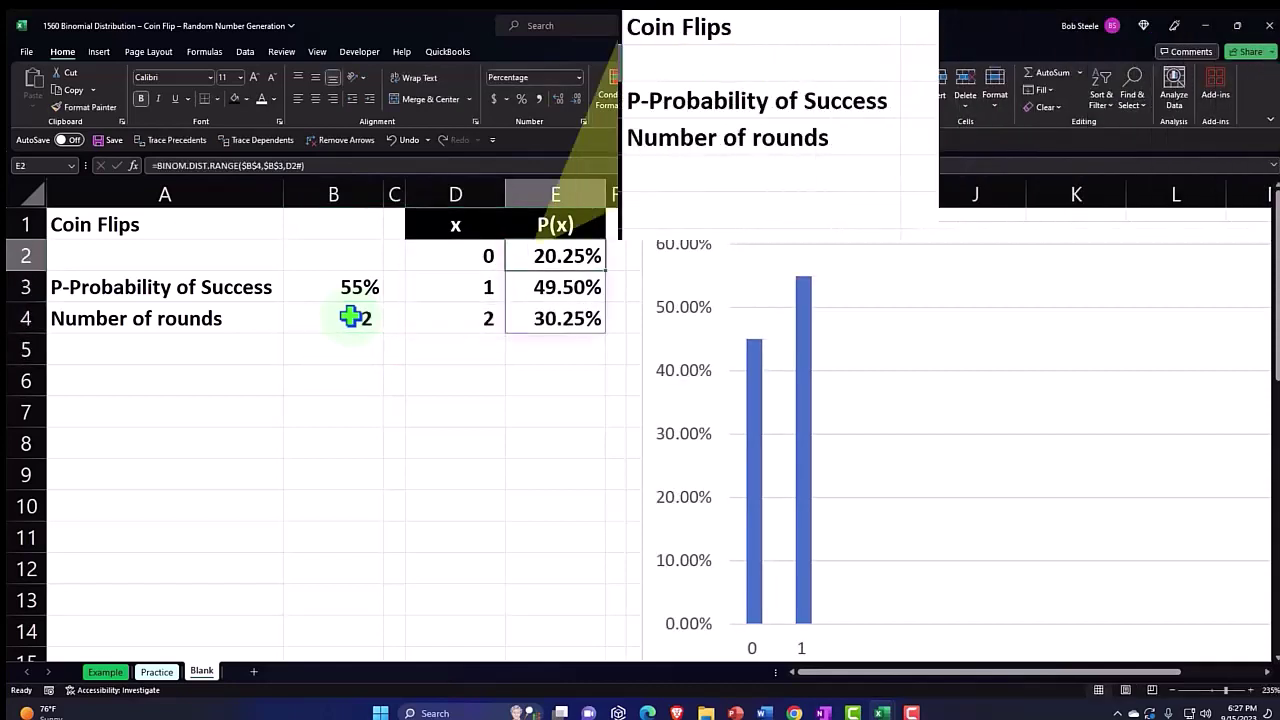
{"action": "key", "text": "Down"}
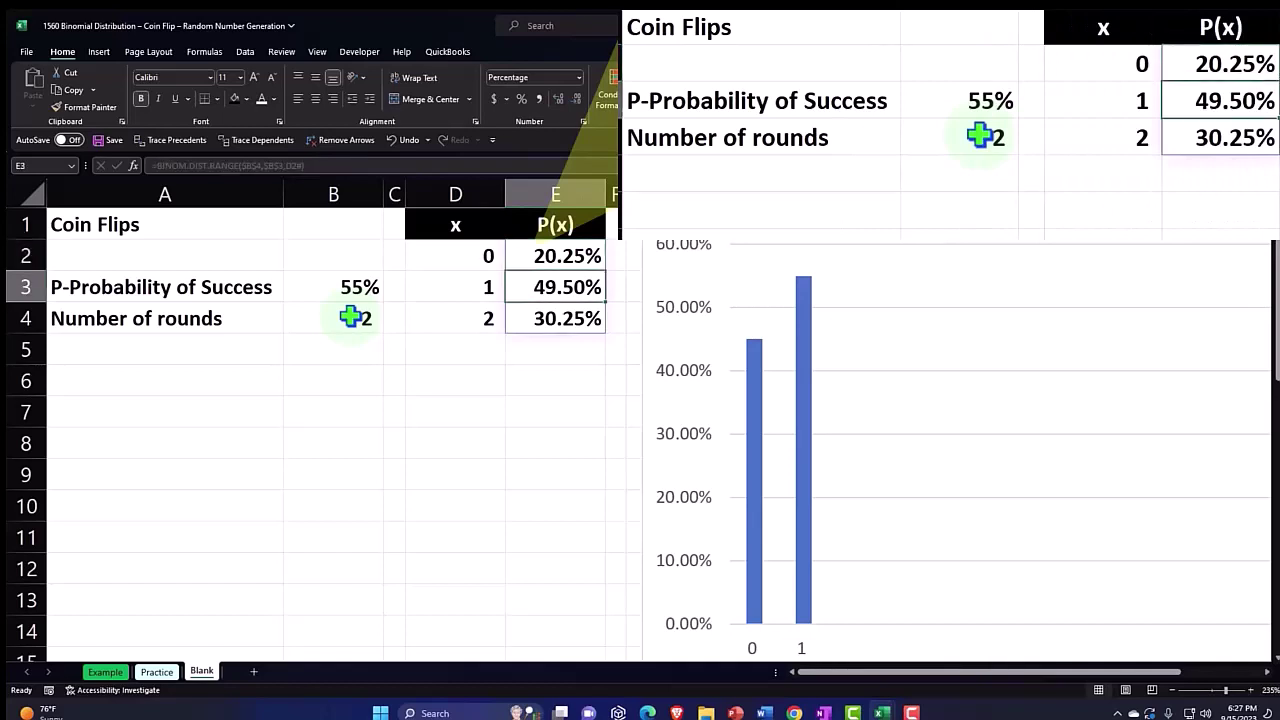
{"action": "key", "text": "Down"}
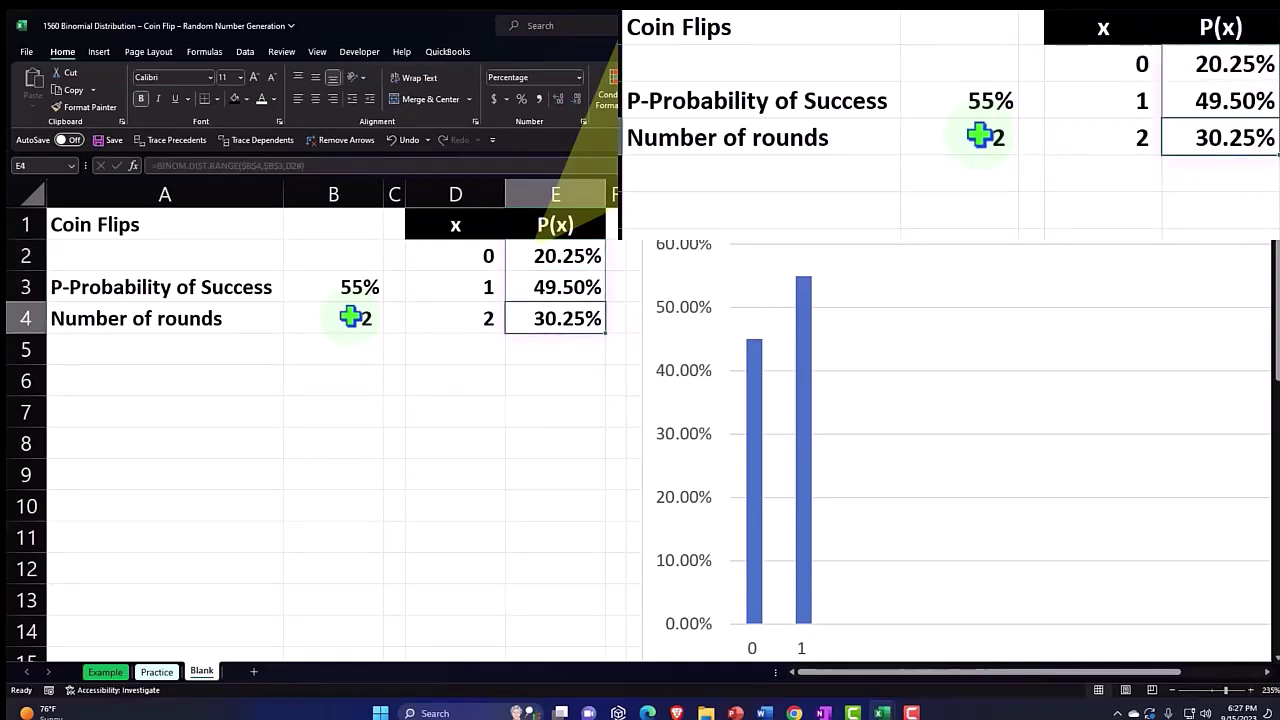
Set the probability of success to 50% and Number of rounds to 12
{"action": "key", "text": "Left"}
{"action": "key", "text": "Left"}
{"action": "key", "text": "Left"}
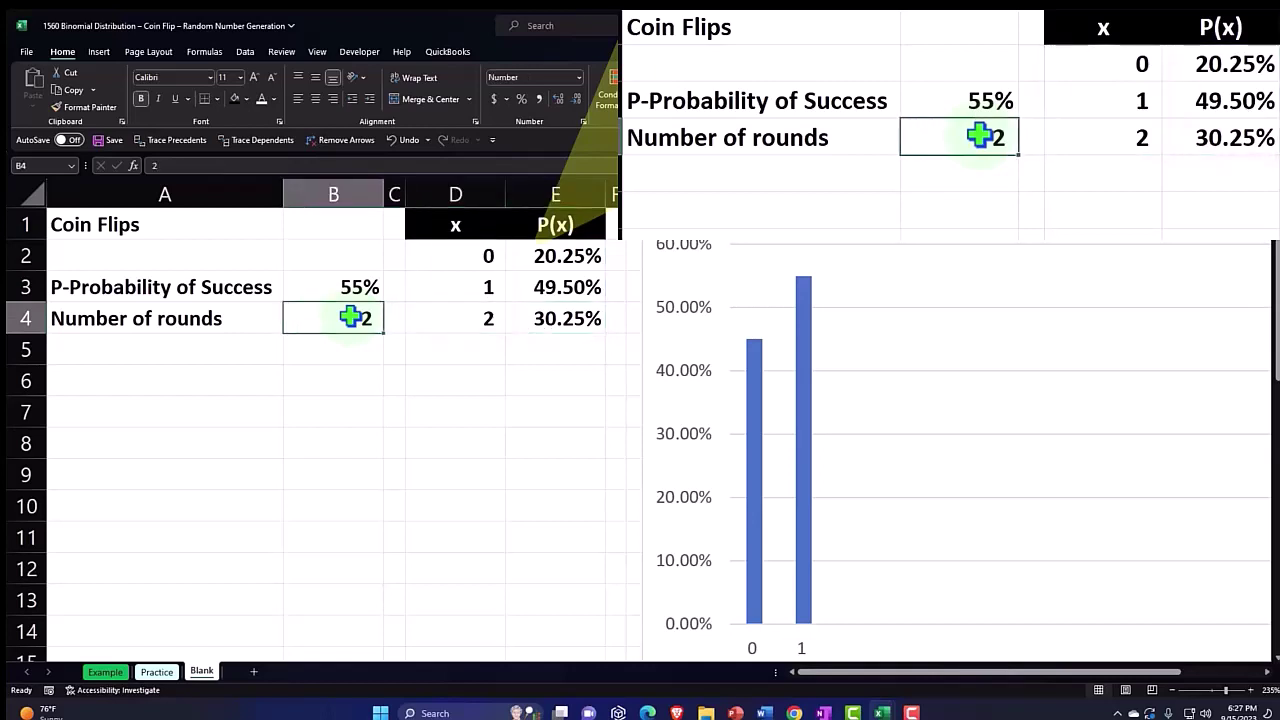
{"action": "key", "text": "Up"}
{"action": "type", "text": "50"}
{"action": "key", "text": "Return"}
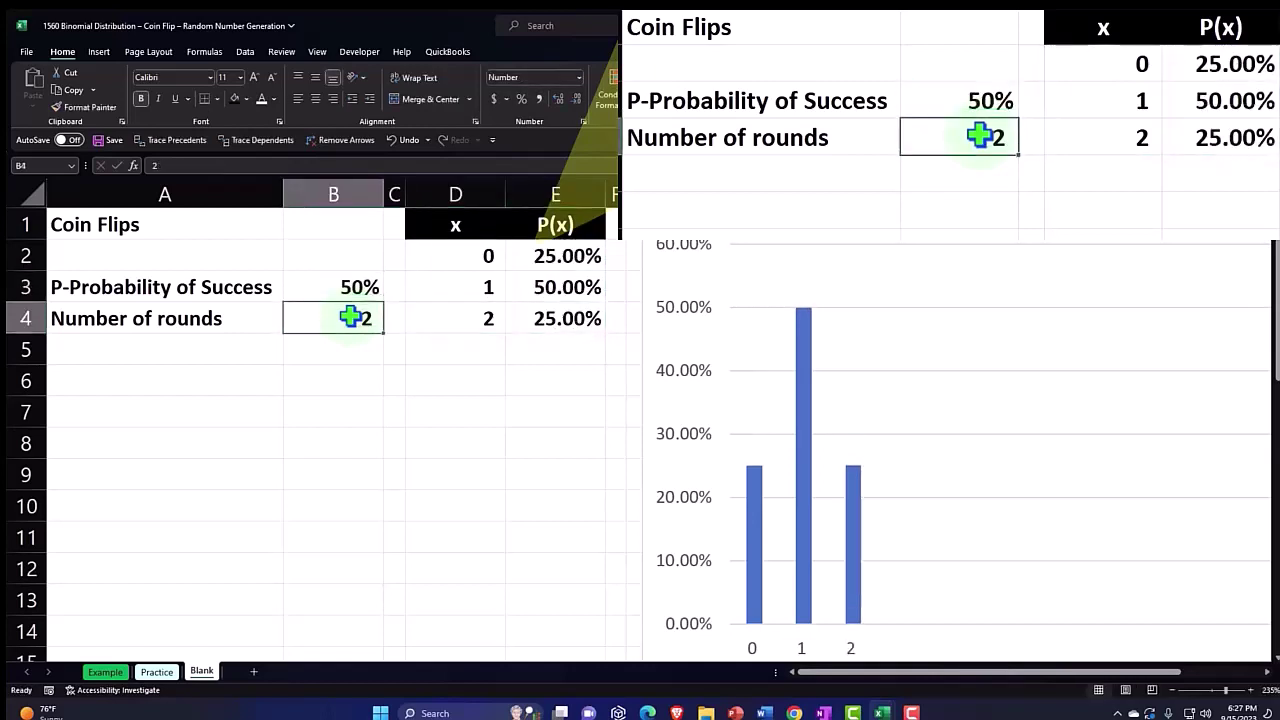
{"action": "type", "text": "12"}
{"action": "key", "text": "Return"}
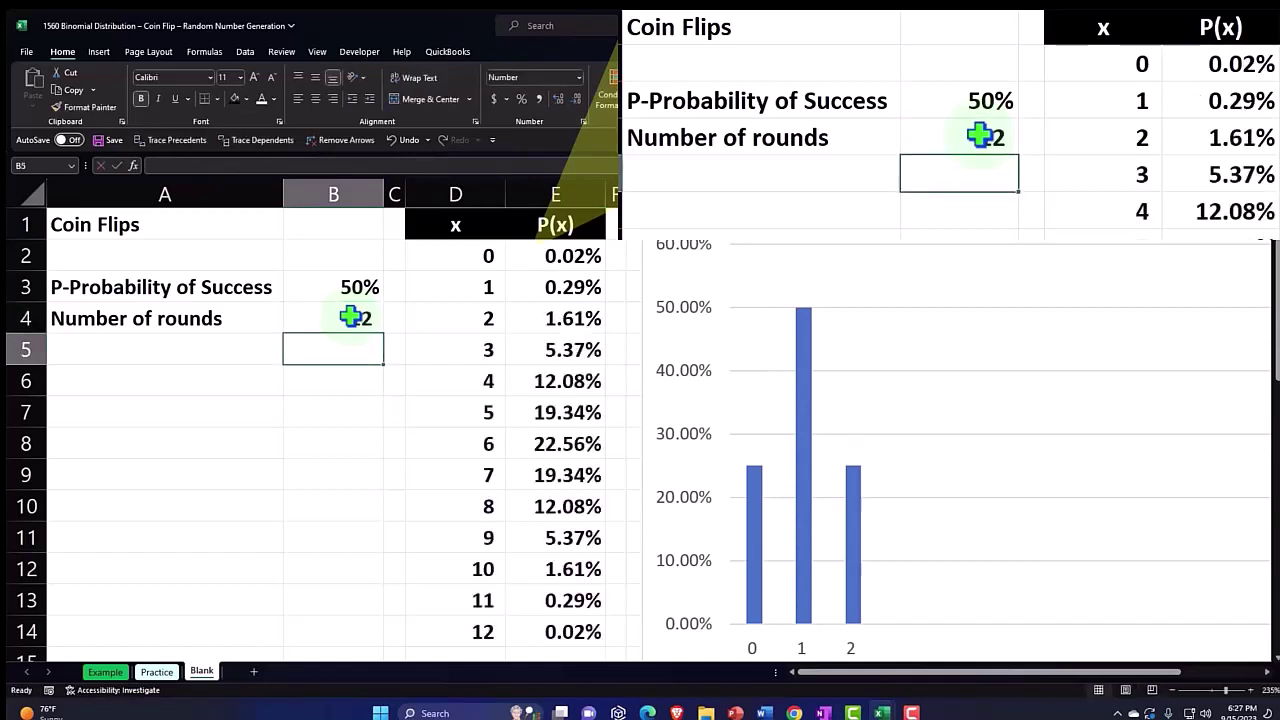
In cell P1 beside the chart, begin a =RANDBETWEEN( formula via autocomplete
{"action": "scroll", "coordinate": [491, 409], "scroll_direction": "down", "scroll_amount": 1}
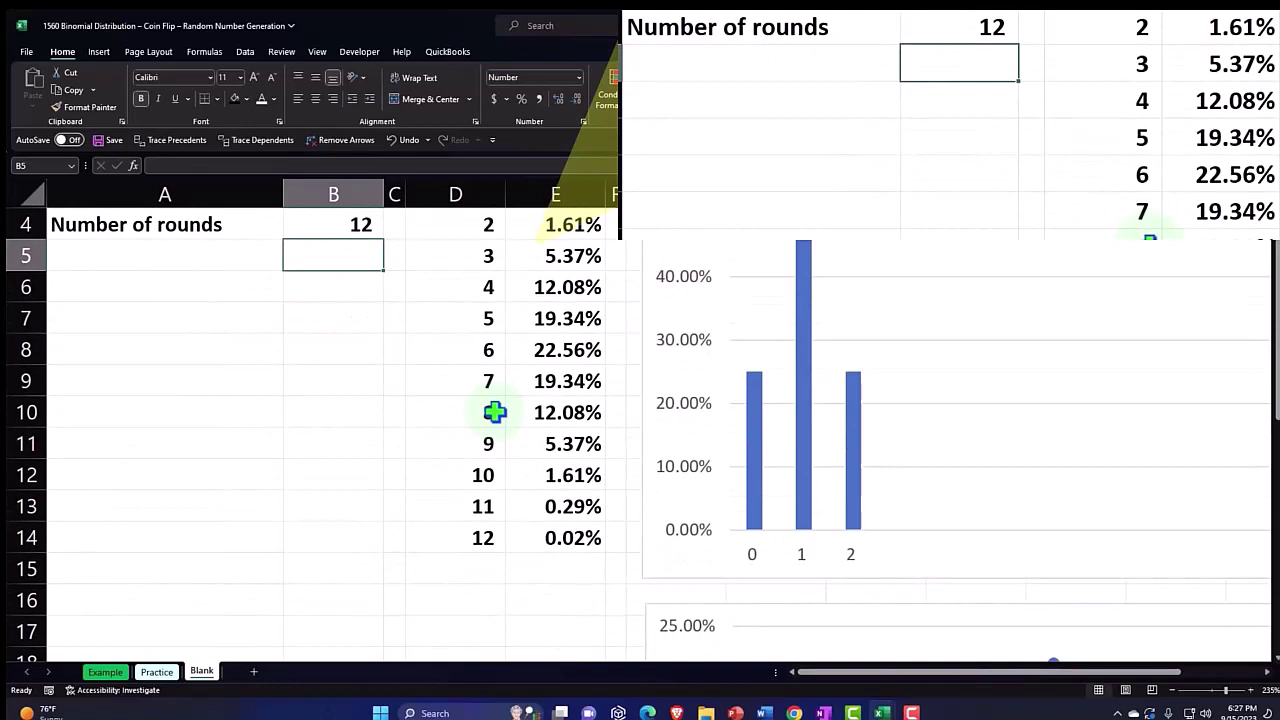
{"action": "scroll", "coordinate": [494, 411], "scroll_direction": "up", "scroll_amount": 1}
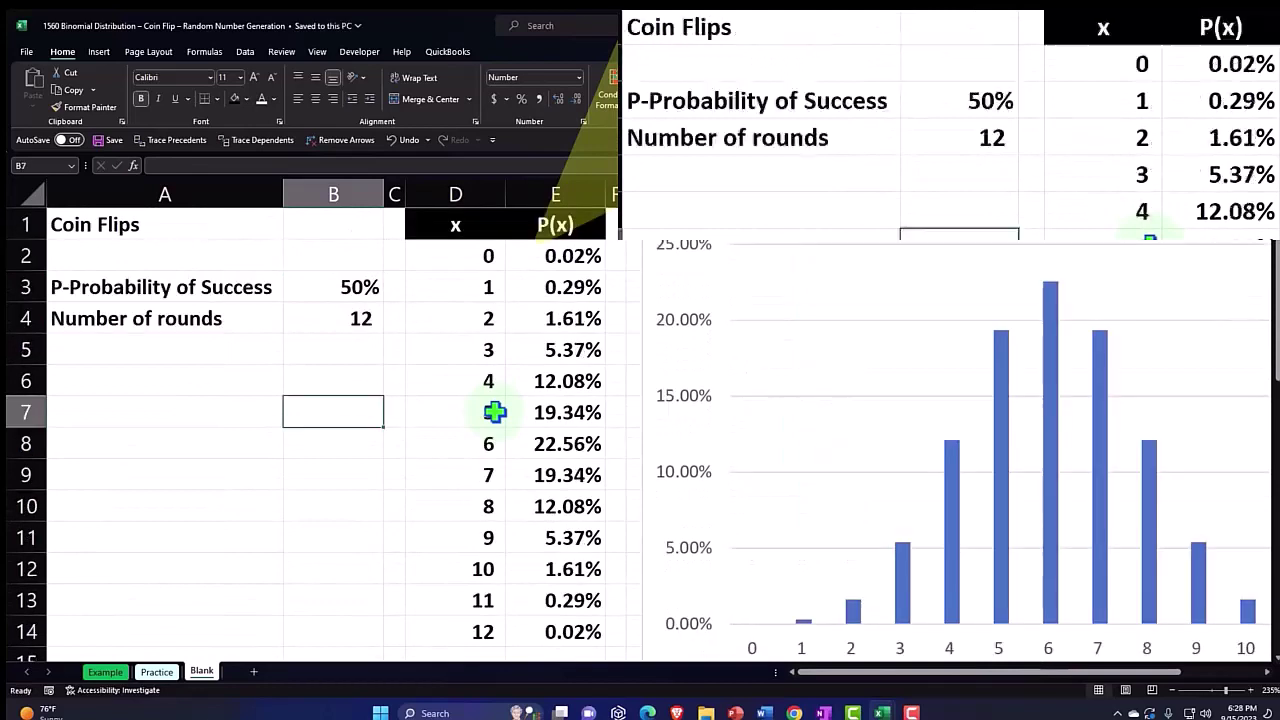
{"action": "left_click", "coordinate": [497, 312]}
{"action": "key", "text": "Right"}
{"action": "key", "text": "Right"}
{"action": "key", "text": "Right"}
{"action": "key", "text": "Right"}
{"action": "key", "text": "Right"}
{"action": "key", "text": "Right"}
{"action": "key", "text": "Right"}
{"action": "key", "text": "Right"}
{"action": "key", "text": "Right"}
{"action": "key", "text": "Right"}
{"action": "key", "text": "Right"}
{"action": "key", "text": "Right"}
{"action": "key", "text": "Right"}
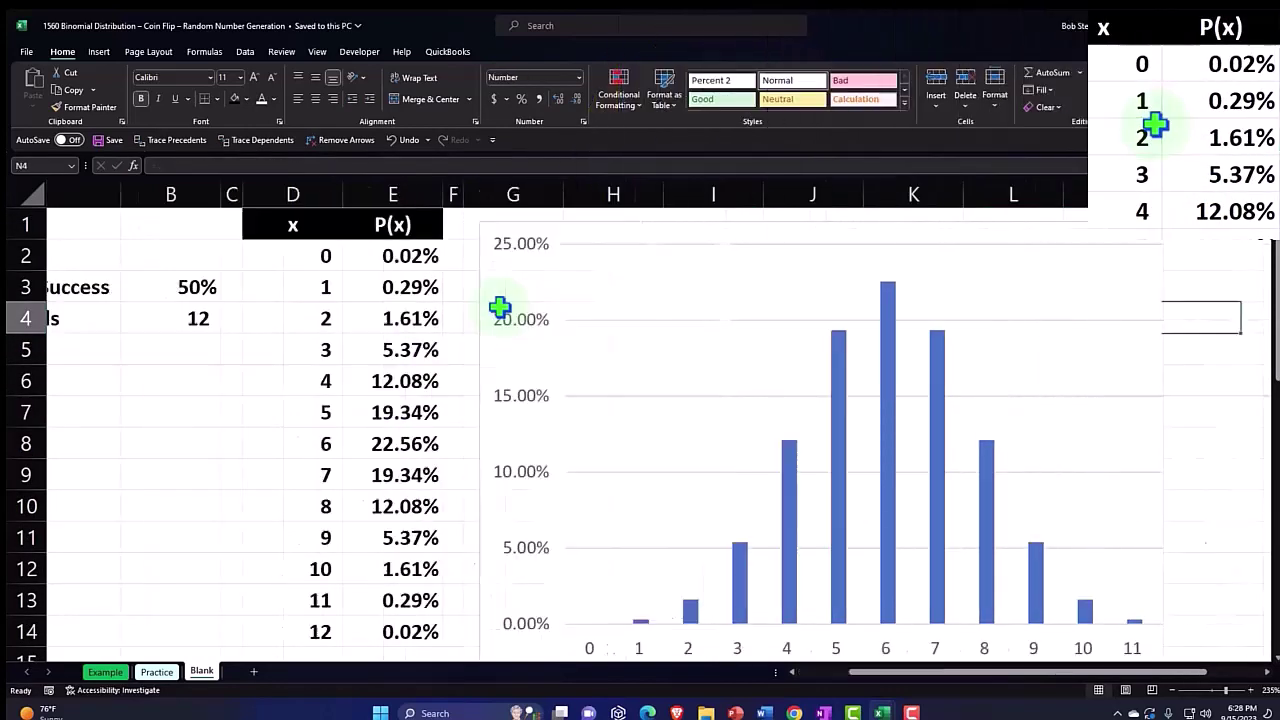
{"action": "key", "text": "Right"}
{"action": "key", "text": "Up"}
{"action": "key", "text": "Up"}
{"action": "key", "text": "Up"}
{"action": "key", "text": "Left"}
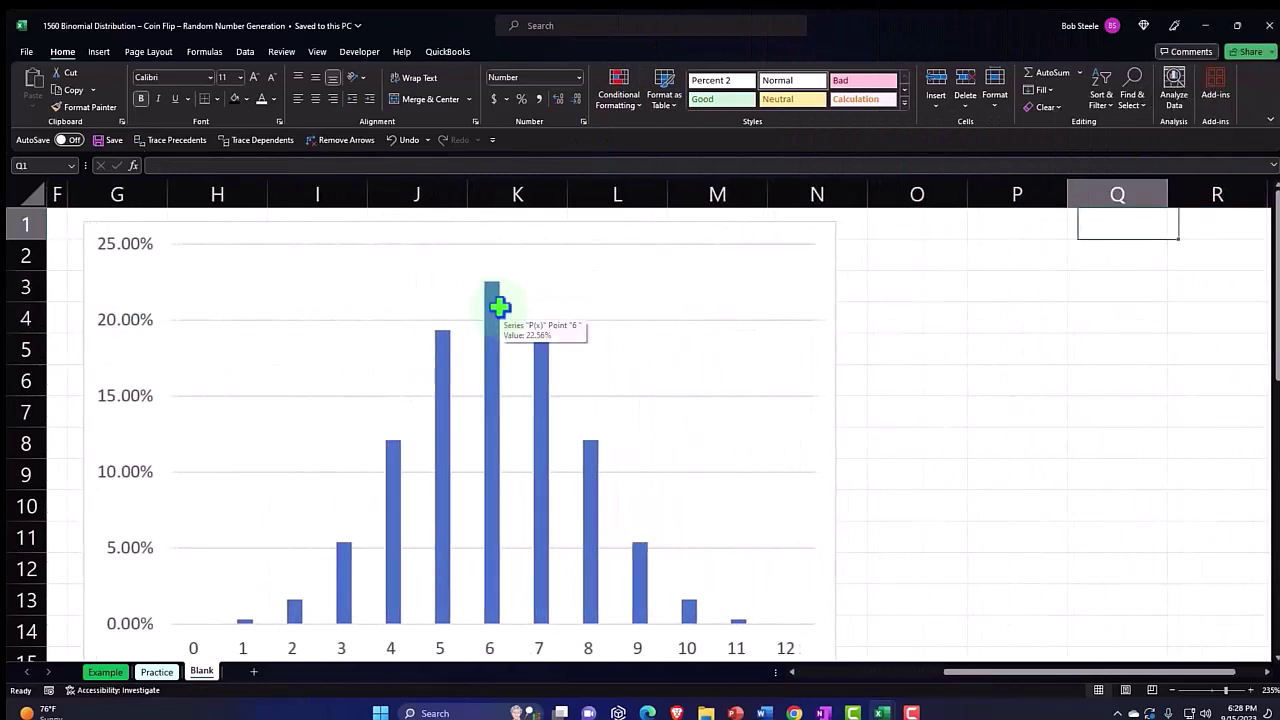
{"action": "key", "text": "Left"}
{"action": "type", "text": "="}
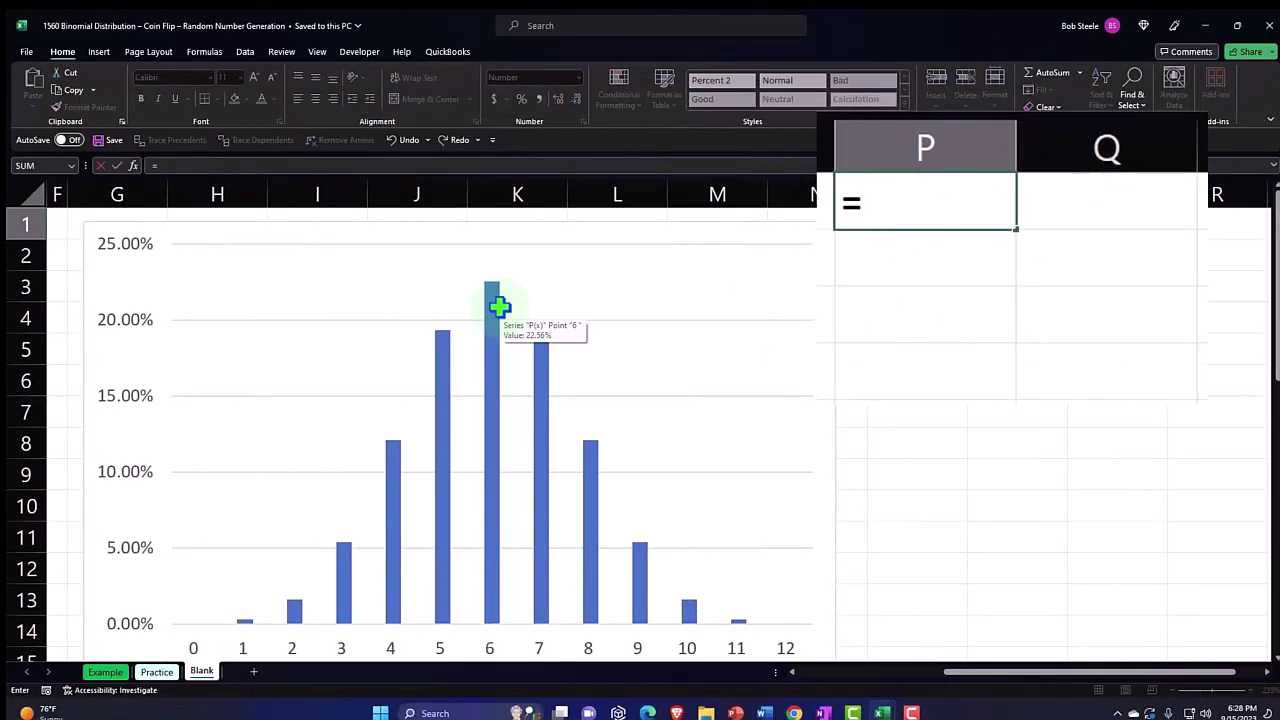
{"action": "type", "text": "ran"}
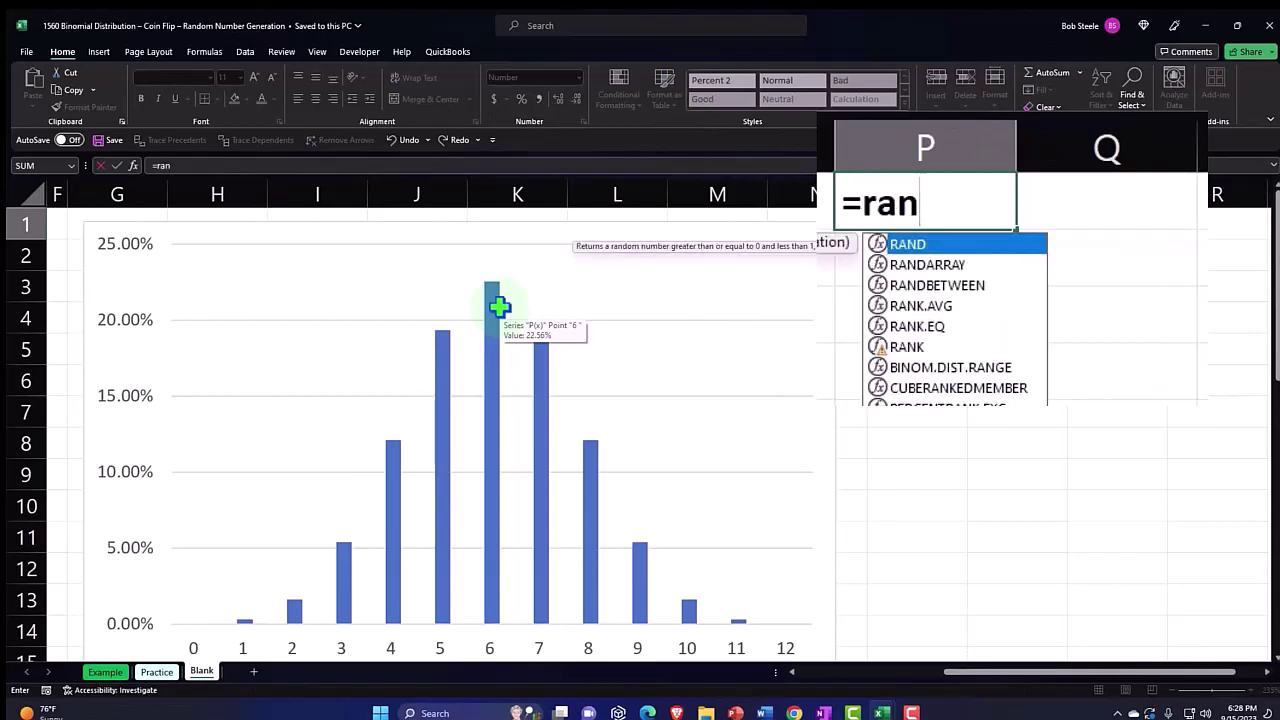
{"action": "double_click", "coordinate": [900, 287]}
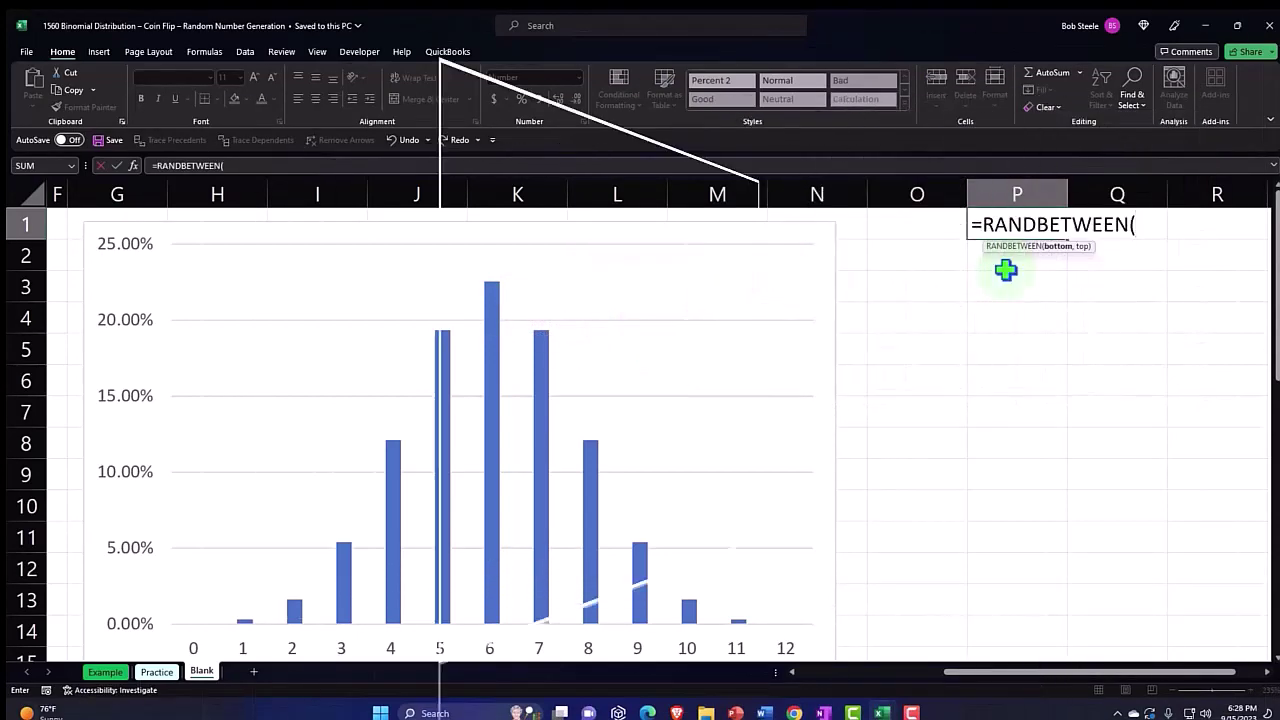
Clear the unfinished RANDBETWEEN formula and enter the header 'Outcomes' in P1
{"action": "key", "text": "BackSpace"}
{"action": "key", "text": "BackSpace"}
{"action": "key", "text": "BackSpace"}
{"action": "key", "text": "BackSpace"}
{"action": "key", "text": "BackSpace"}
{"action": "key", "text": "BackSpace"}
{"action": "key", "text": "BackSpace"}
{"action": "key", "text": "BackSpace"}
{"action": "key", "text": "BackSpace"}
{"action": "key", "text": "BackSpace"}
{"action": "key", "text": "BackSpace"}
{"action": "key", "text": "BackSpace"}
{"action": "key", "text": "BackSpace"}
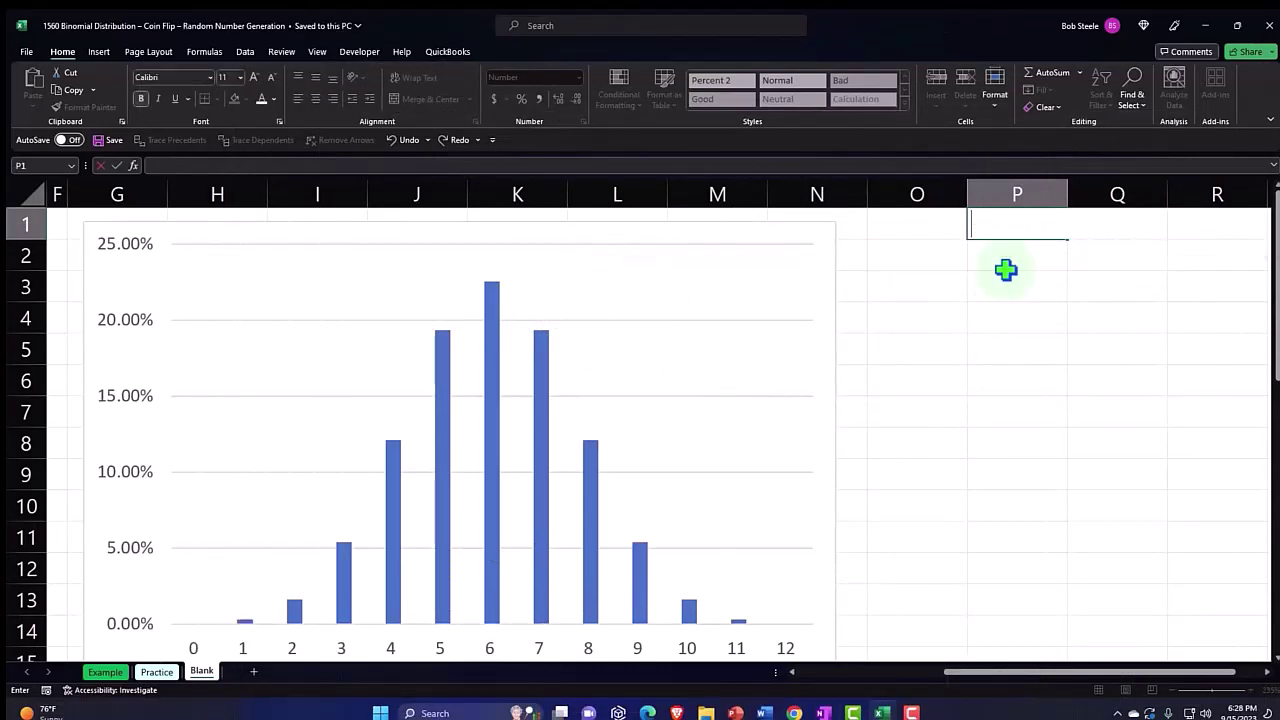
{"action": "key", "text": "Return"}
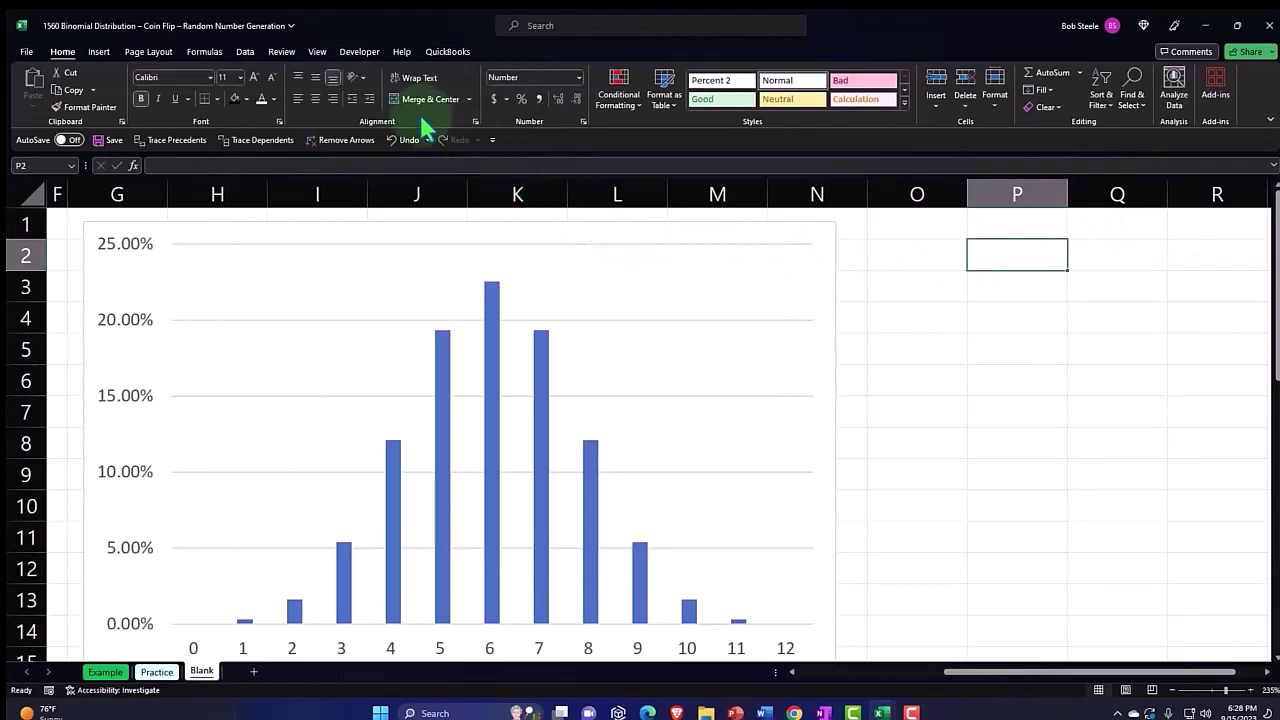
{"action": "left_click", "coordinate": [245, 52]}
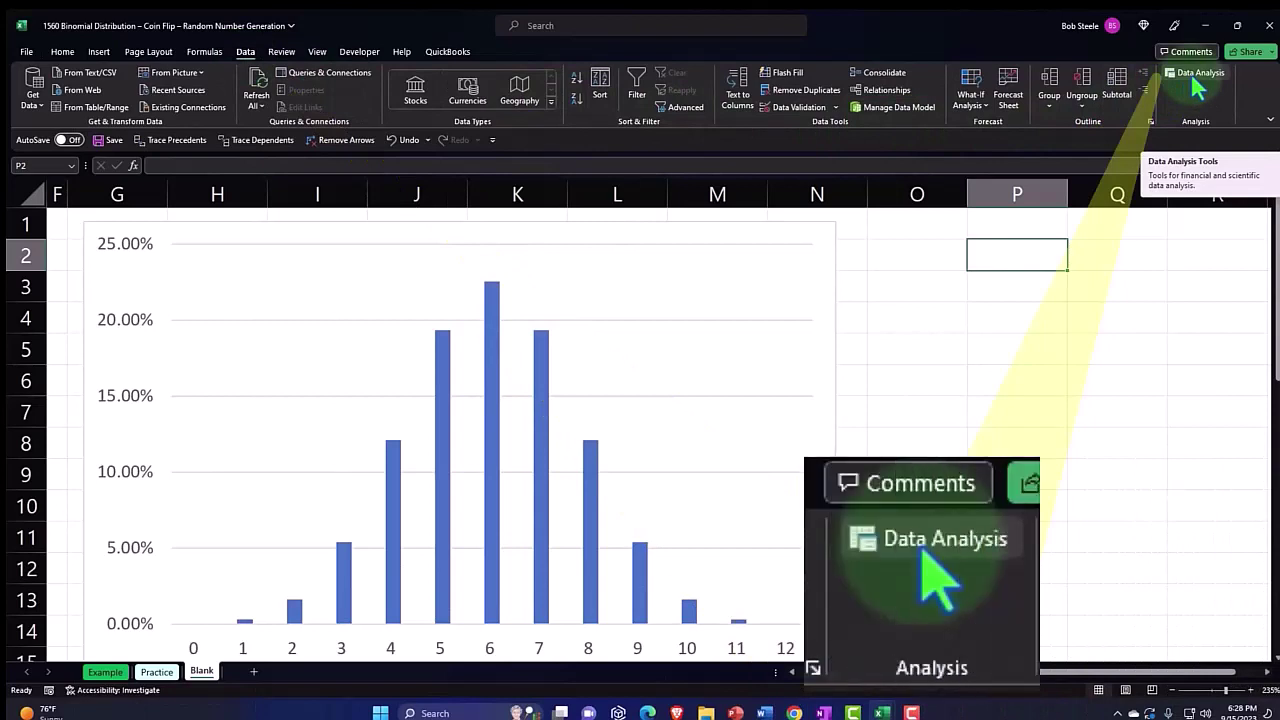
{"action": "left_click", "coordinate": [1014, 306]}
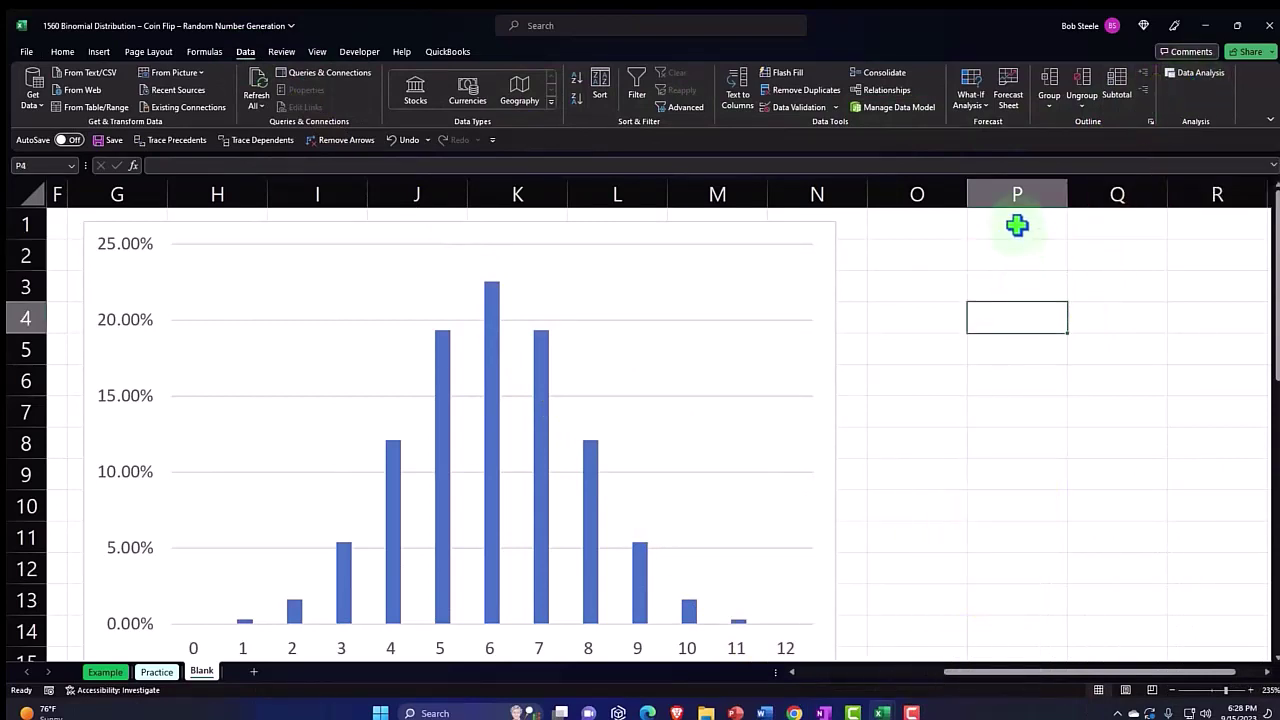
{"action": "left_click", "coordinate": [1017, 224]}
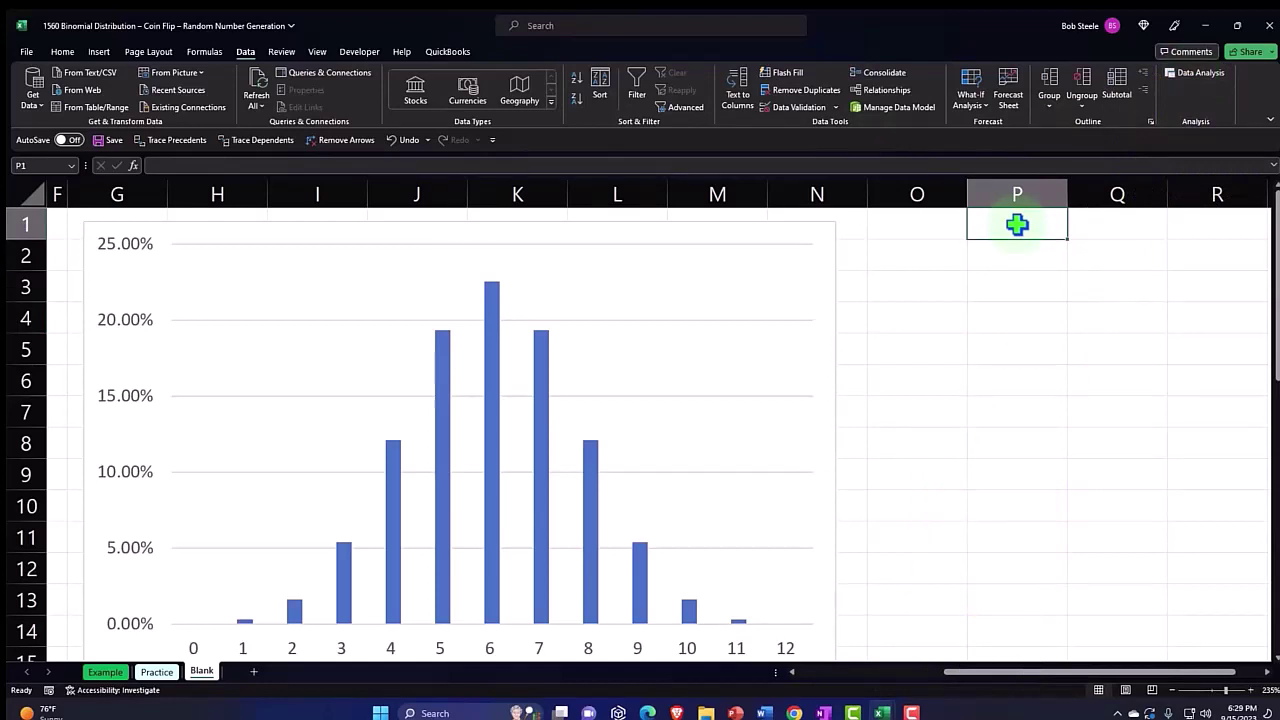
{"action": "type", "text": "Outcomes"}
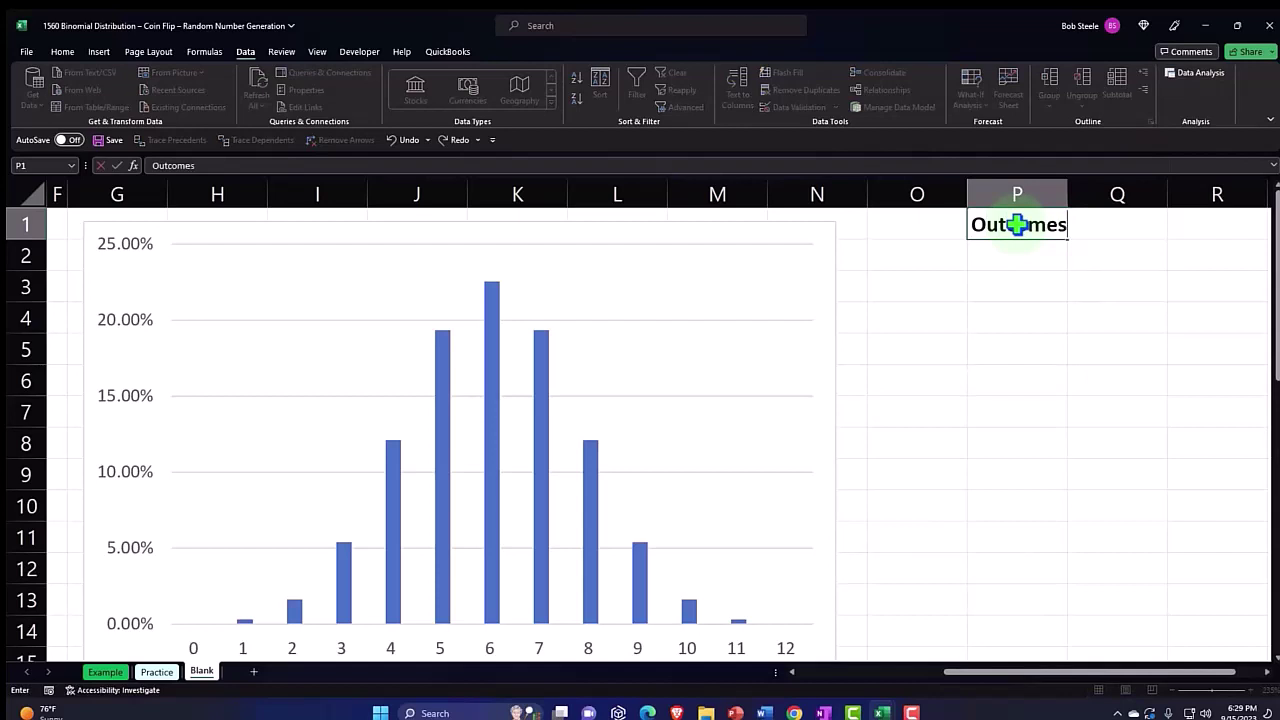
{"action": "key", "text": "Return"}
Format the P1 header with black fill, white font and centred alignment
{"action": "left_click", "coordinate": [1017, 224]}
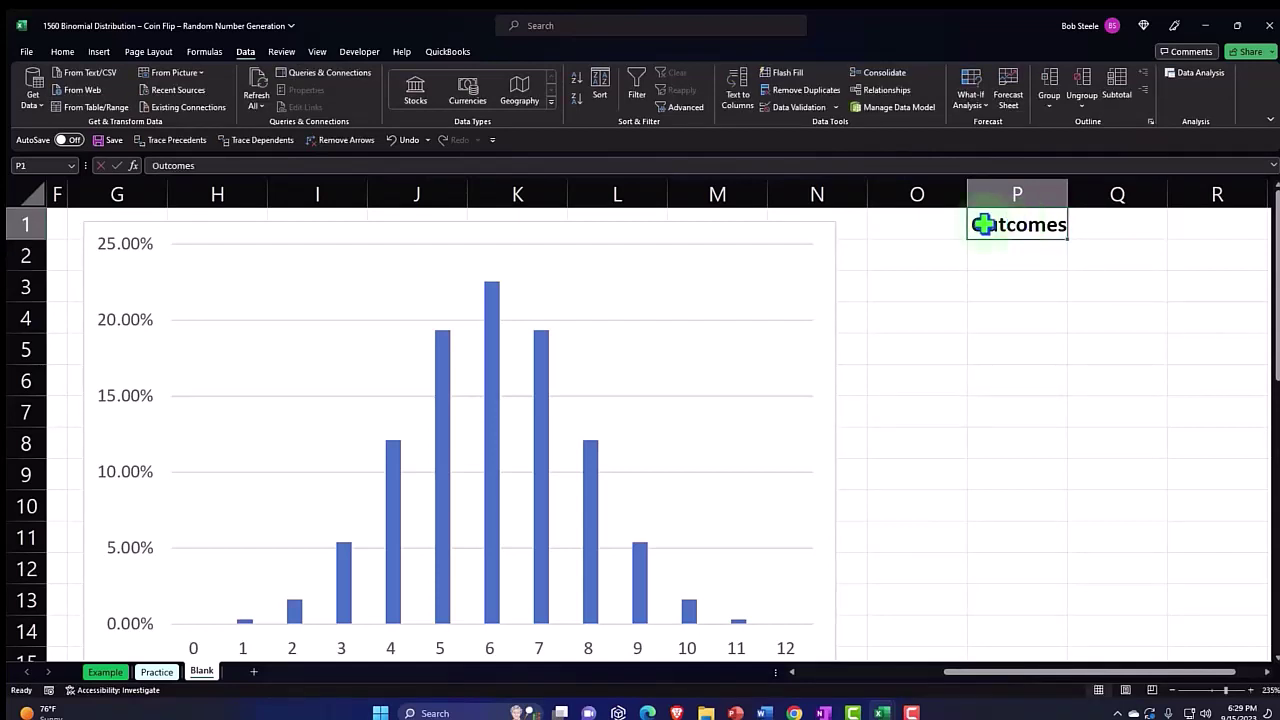
{"action": "left_click", "coordinate": [55, 52]}
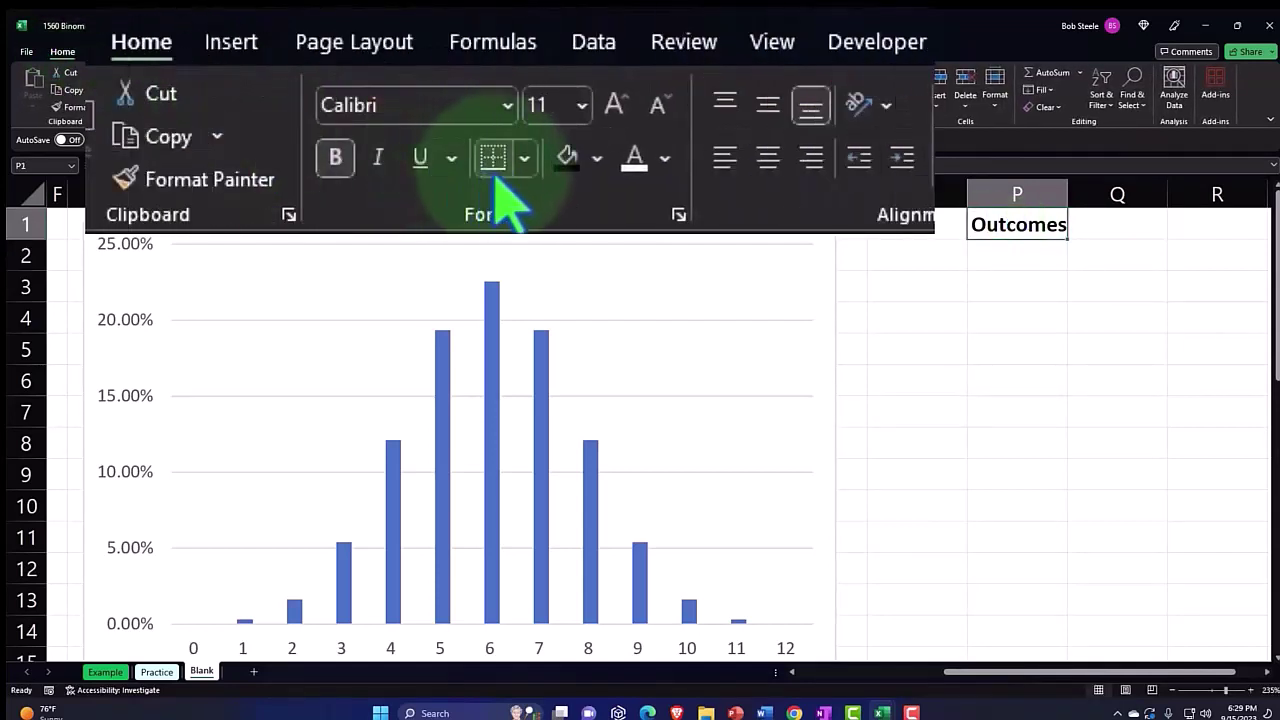
{"action": "left_click", "coordinate": [567, 160]}
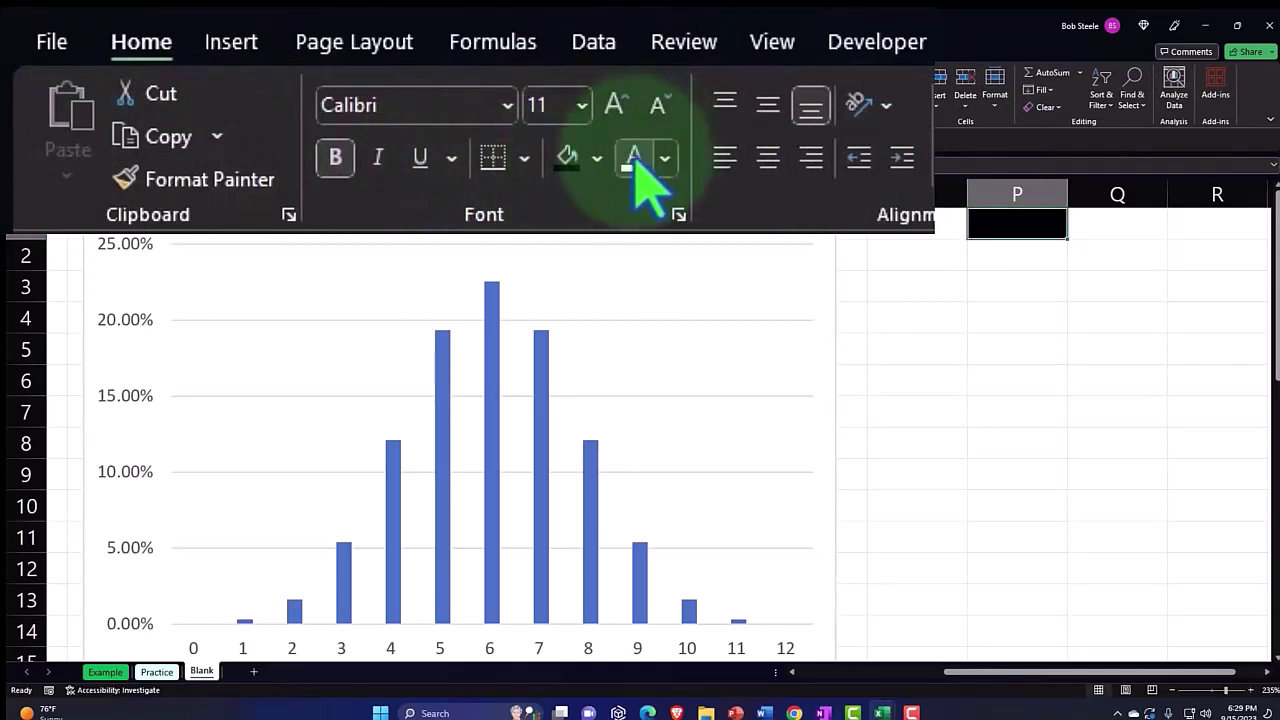
{"action": "left_click", "coordinate": [636, 162]}
{"action": "left_click", "coordinate": [768, 160]}
{"action": "left_click", "coordinate": [1024, 258]}
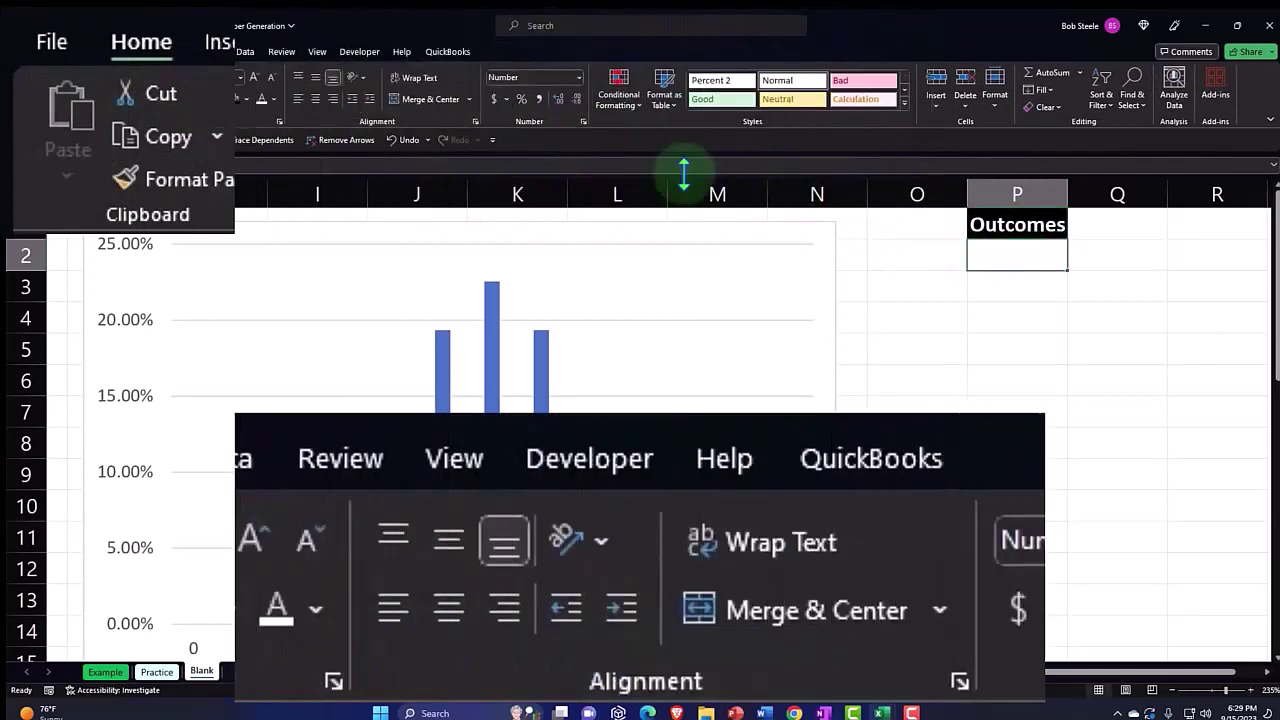
{"action": "left_click", "coordinate": [245, 51]}
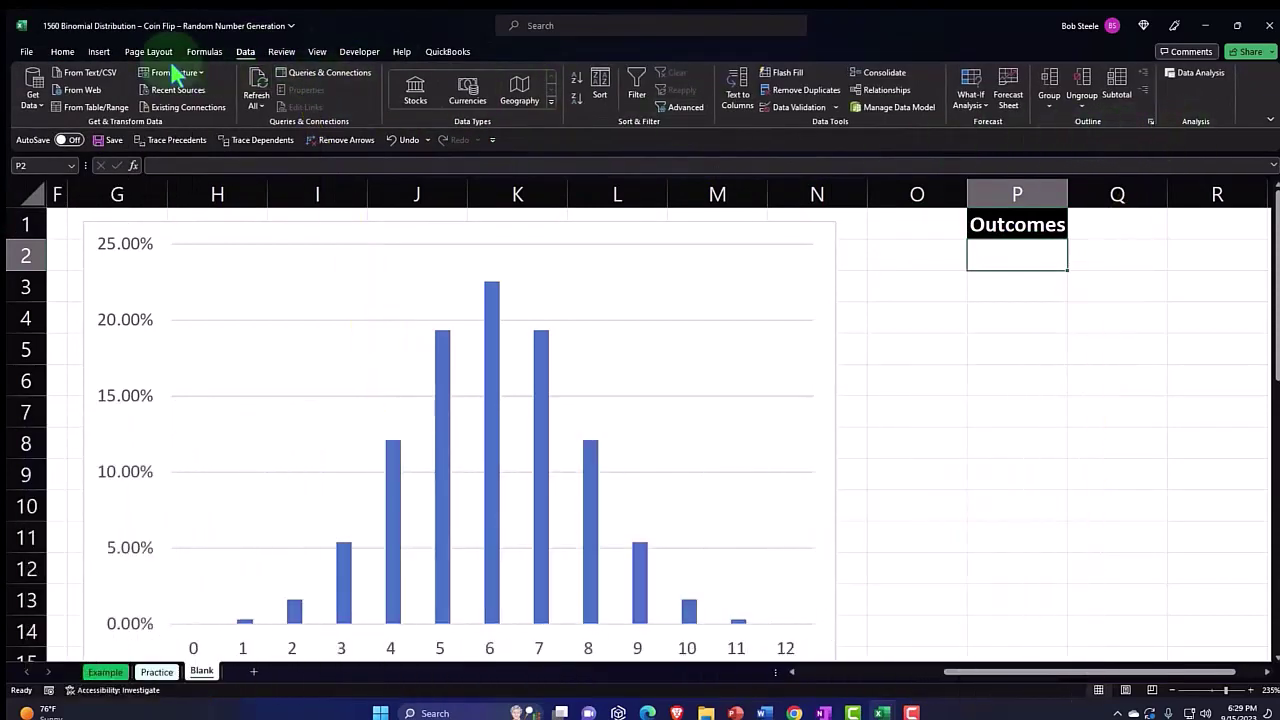
{"action": "left_click", "coordinate": [27, 51]}
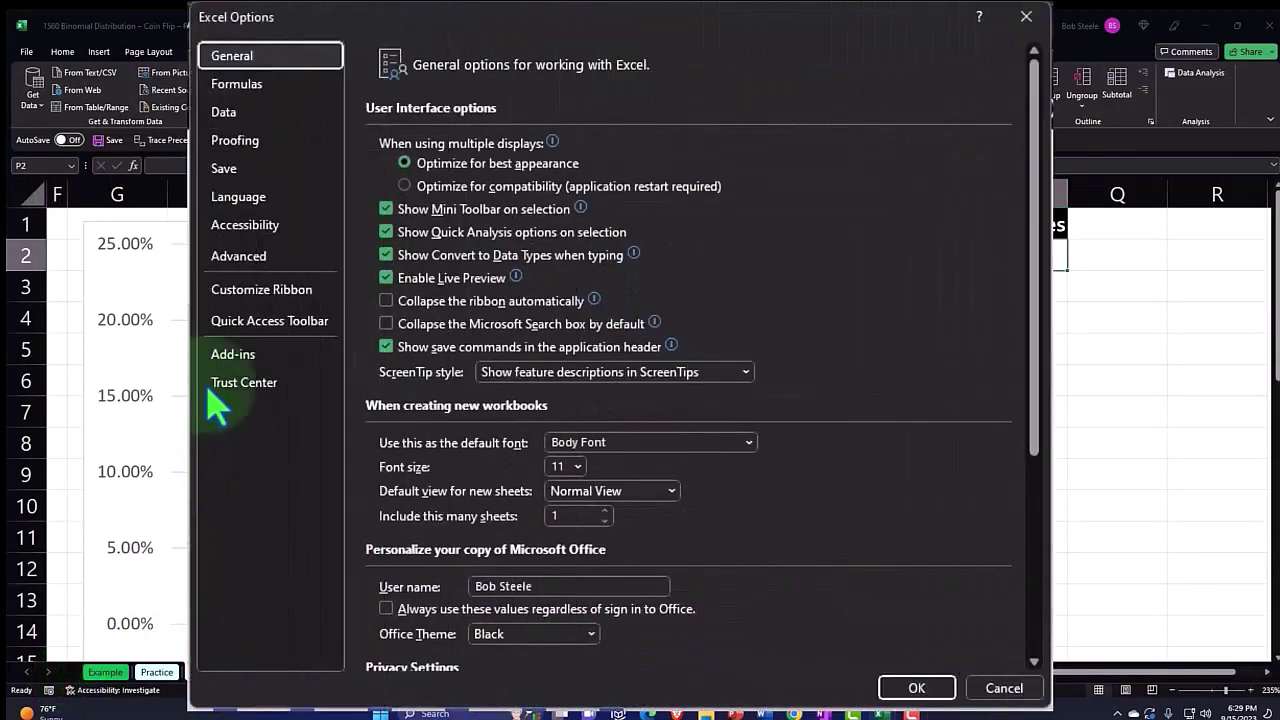
{"action": "left_click", "coordinate": [225, 356]}
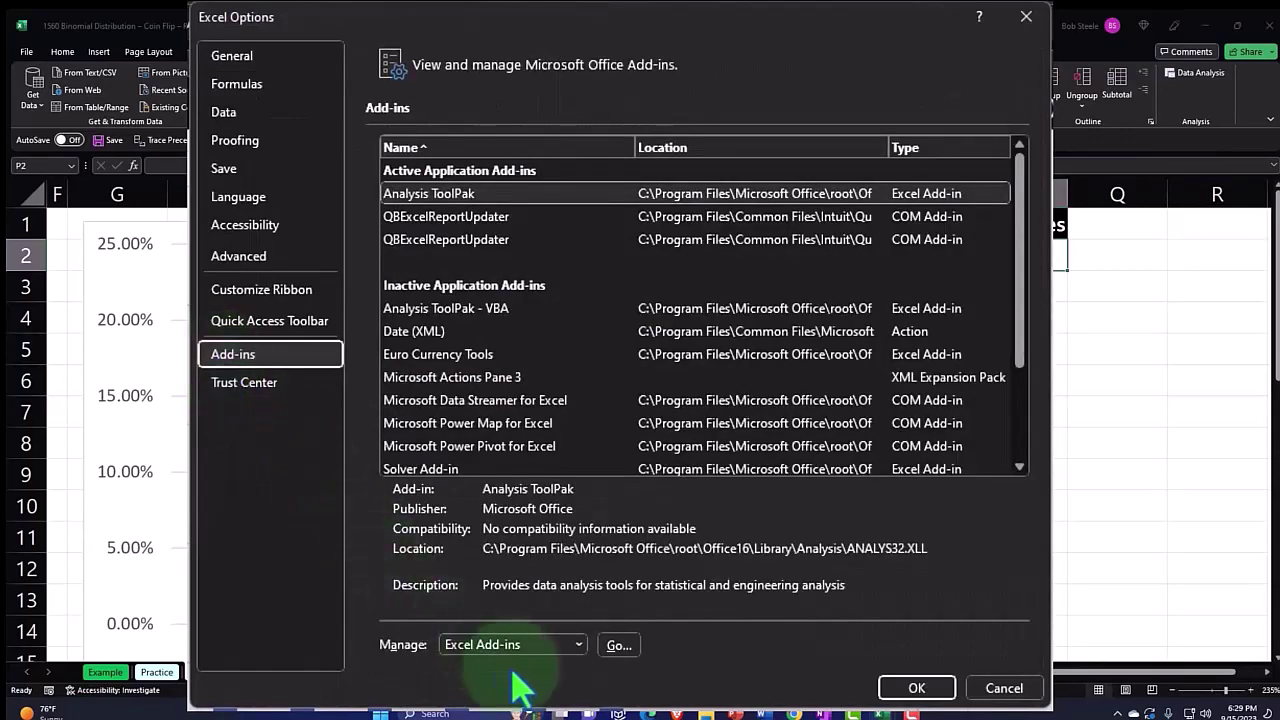
{"action": "left_click", "coordinate": [614, 648]}
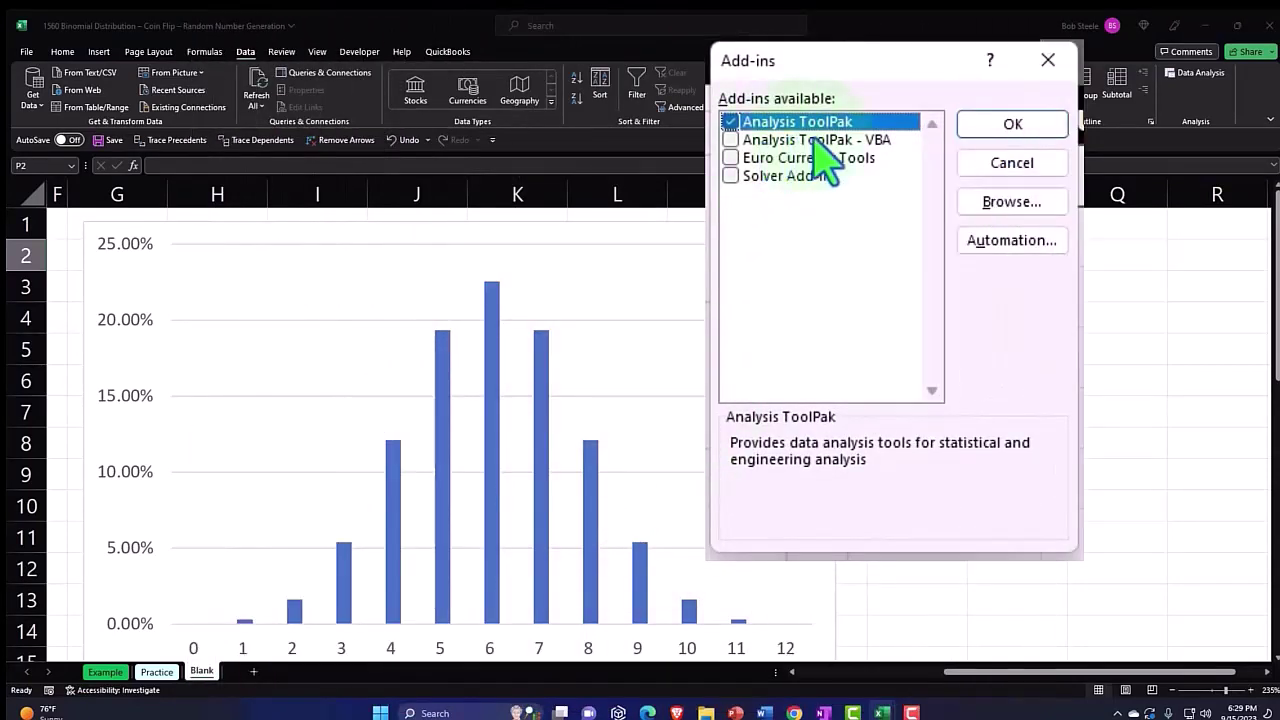
{"action": "left_click", "coordinate": [1048, 60]}
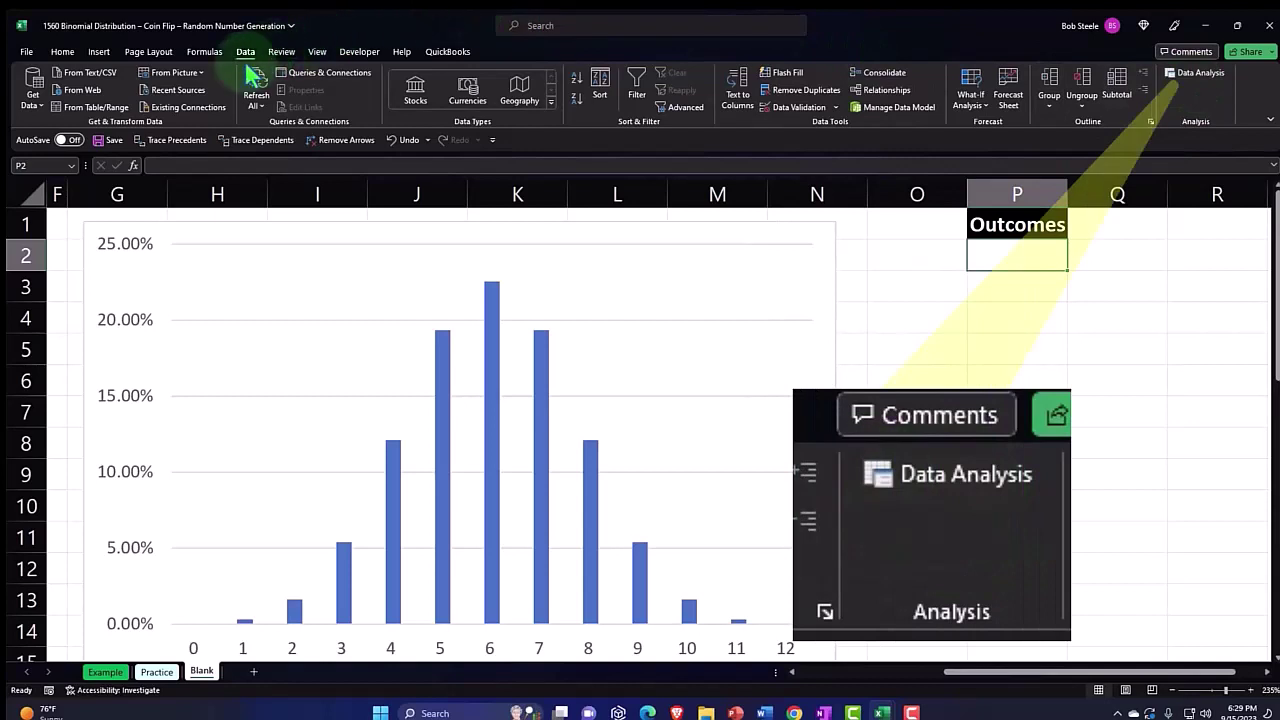
Start Random Number Generation with 1 variable and 1000 random numbers
{"action": "left_click", "coordinate": [1195, 88]}
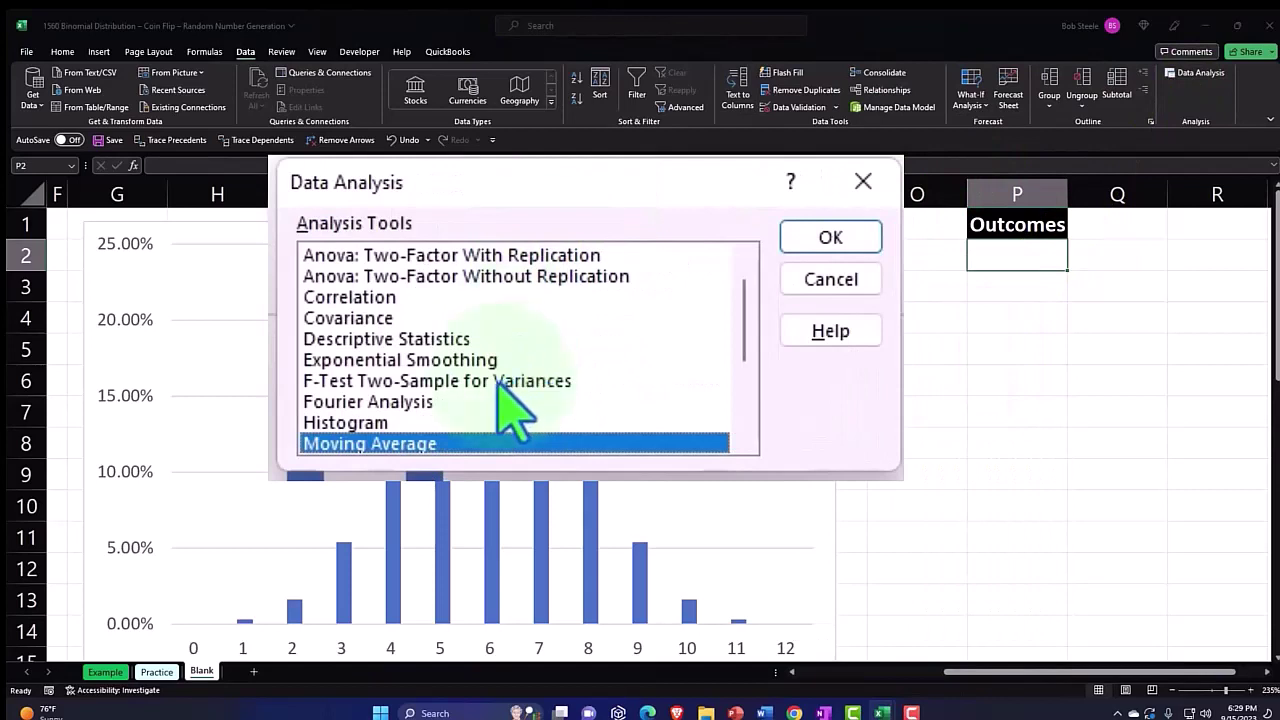
{"action": "scroll", "coordinate": [515, 410], "scroll_direction": "down", "scroll_amount": 1}
{"action": "left_click", "coordinate": [445, 402]}
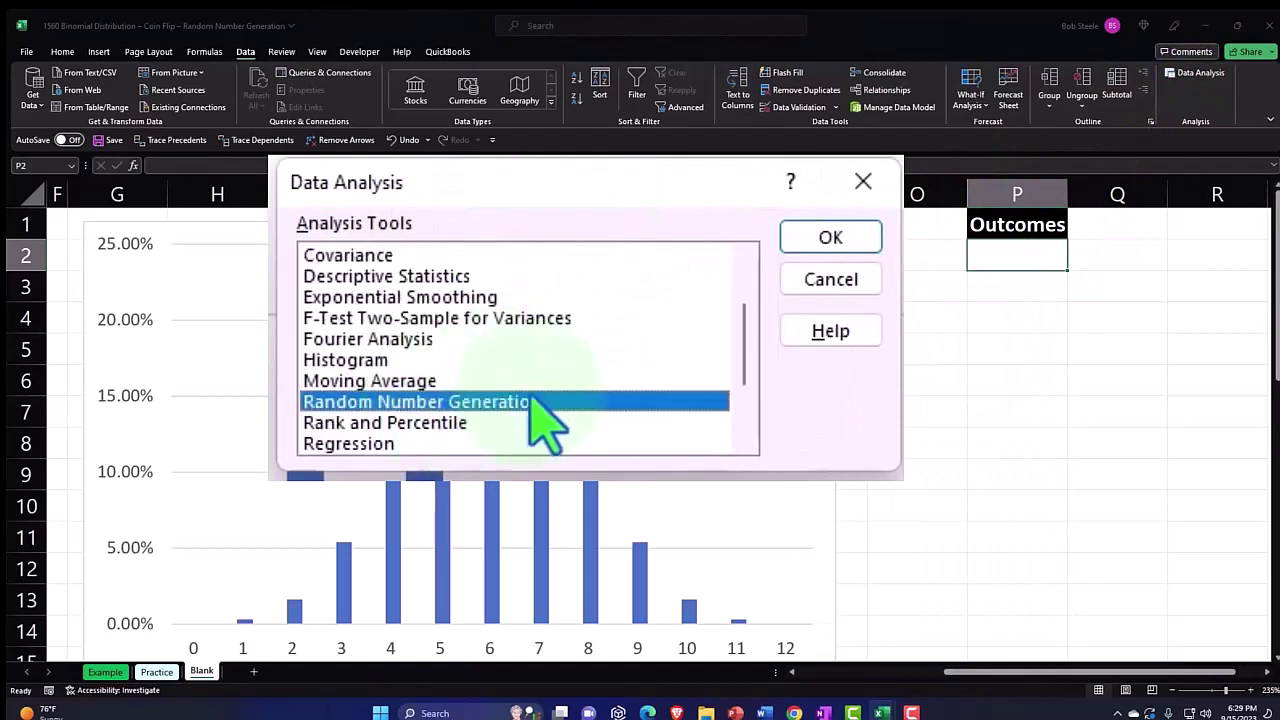
{"action": "left_click", "coordinate": [706, 287]}
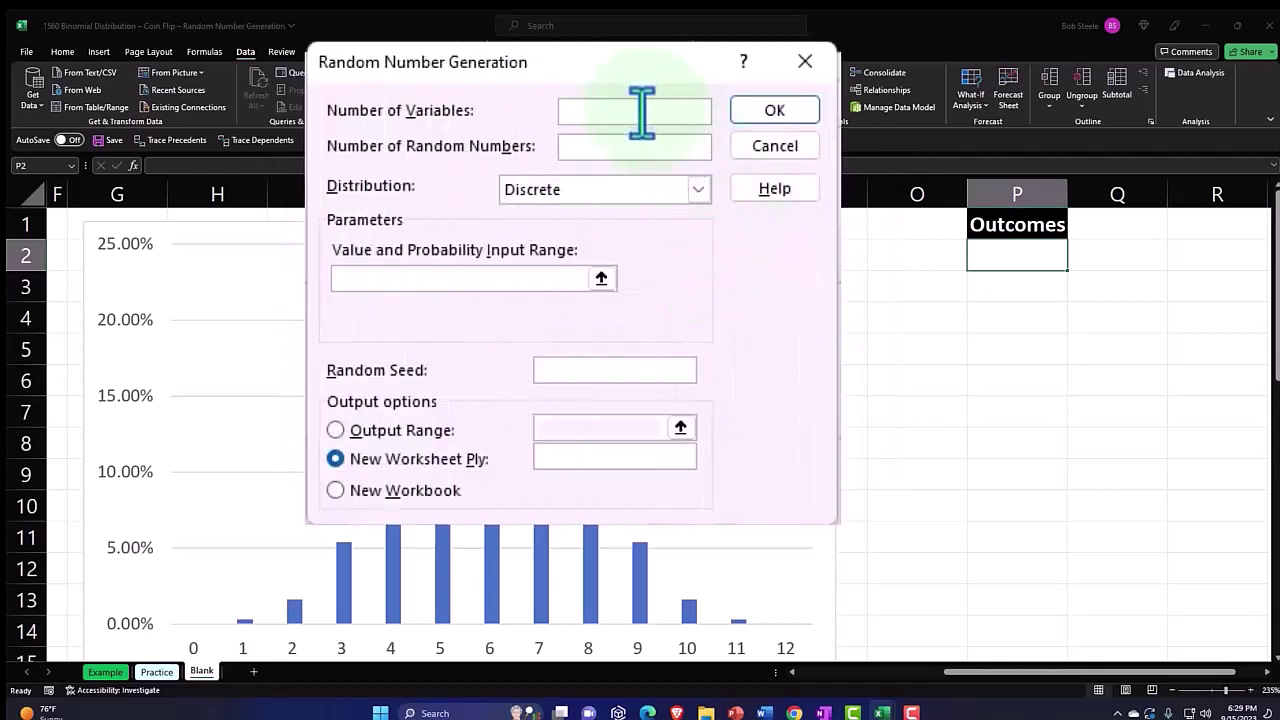
{"action": "type", "text": "1"}
{"action": "key", "text": "Tab"}
{"action": "type", "text": "1000"}
{"action": "key", "text": "Tab"}
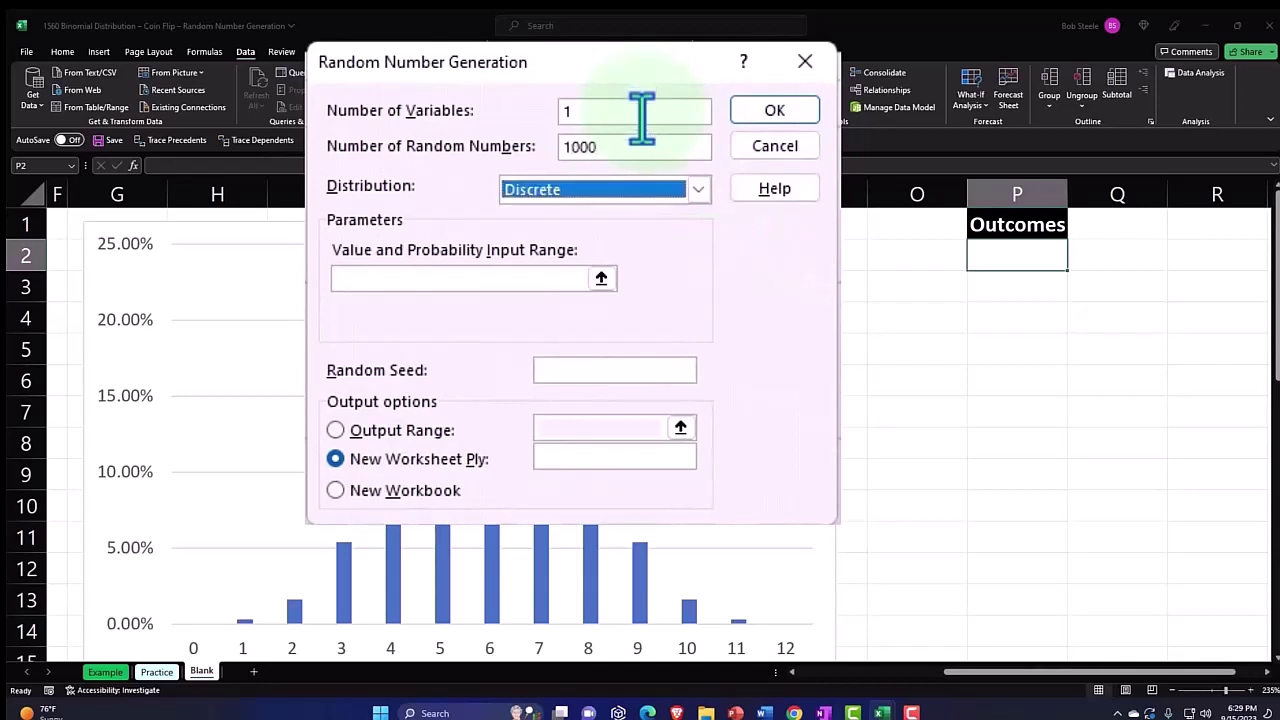
Choose the Binomial distribution with p value 0.5 and 12 trials
{"action": "left_click", "coordinate": [698, 190]}
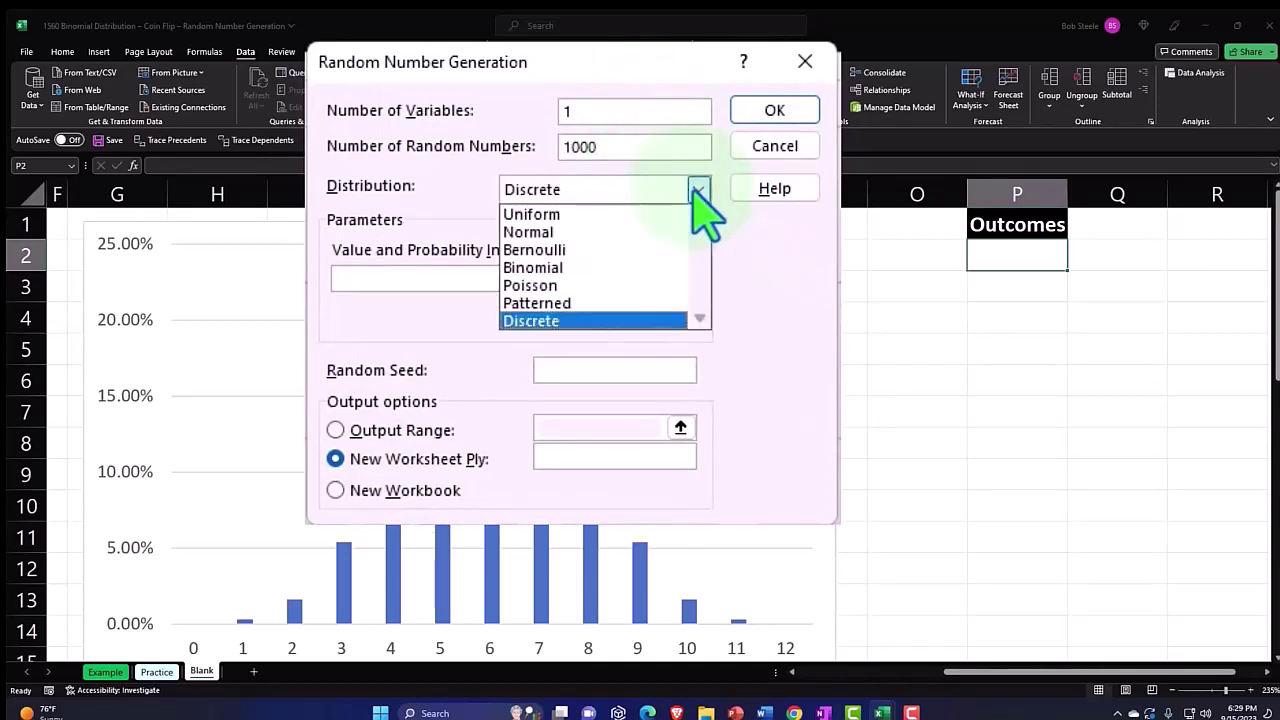
{"action": "left_click", "coordinate": [617, 272]}
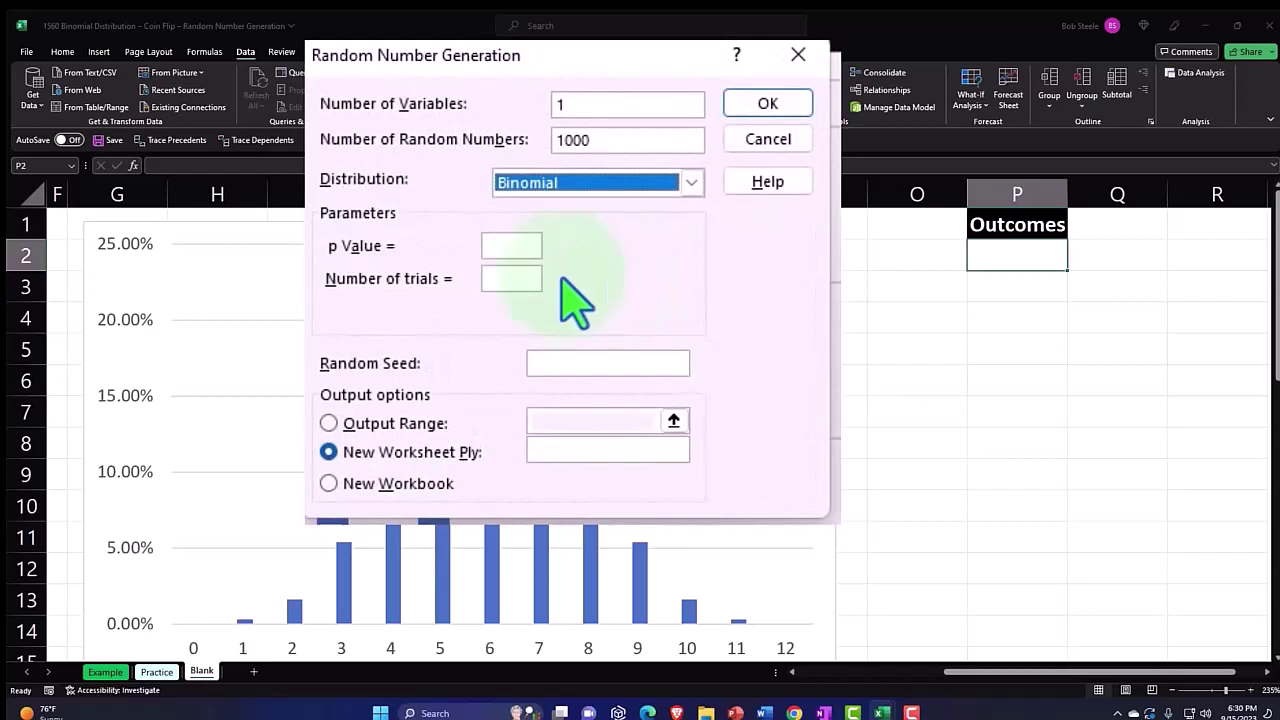
{"action": "left_click", "coordinate": [514, 248]}
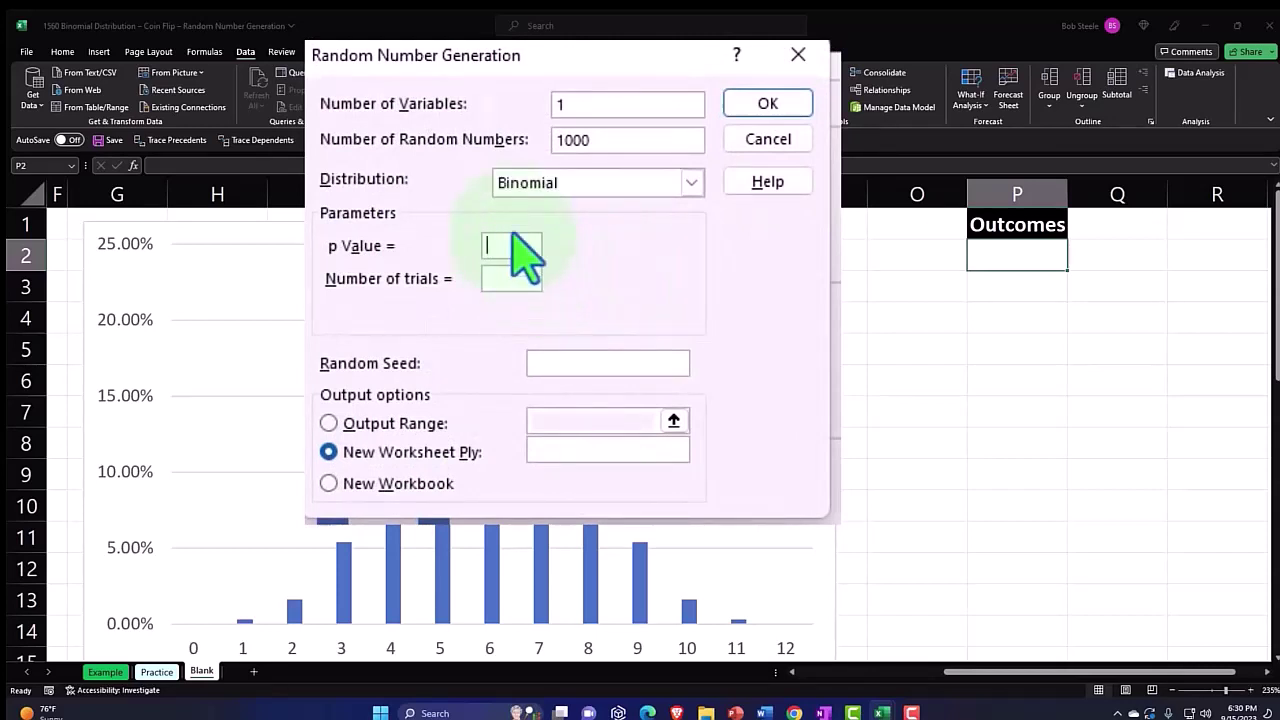
{"action": "type", "text": ".5"}
{"action": "left_click", "coordinate": [514, 277]}
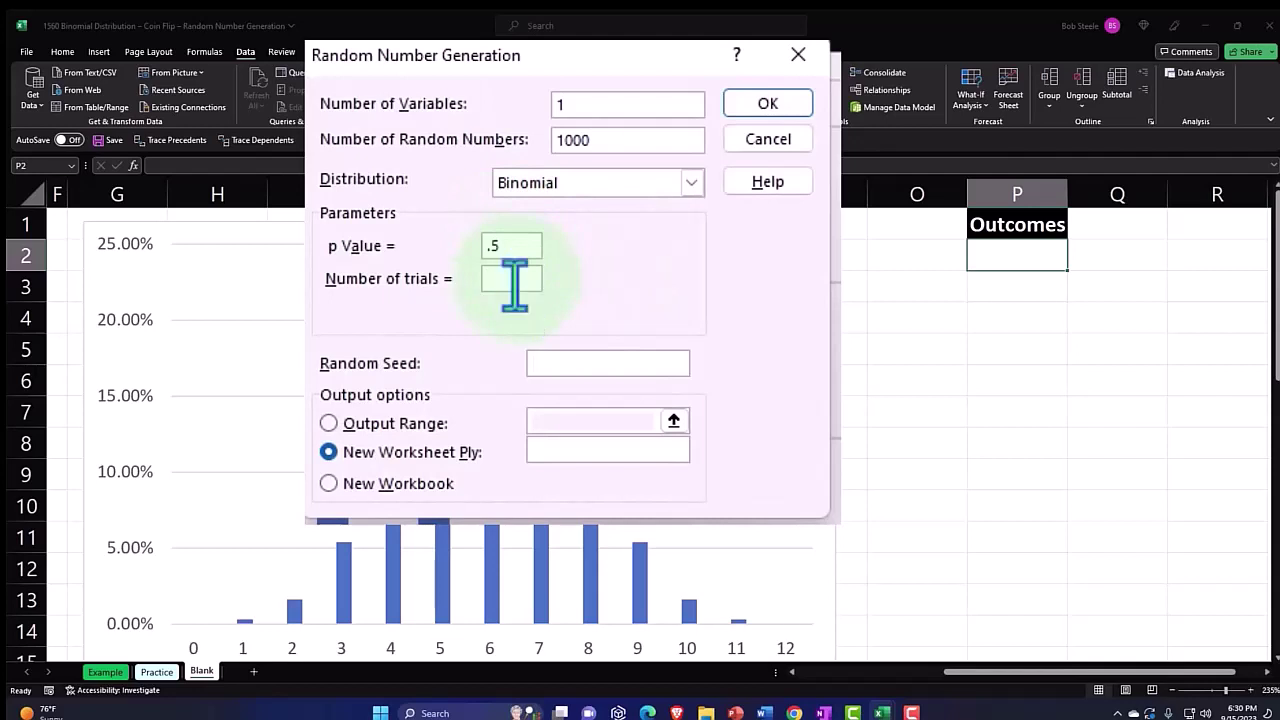
{"action": "type", "text": "12"}
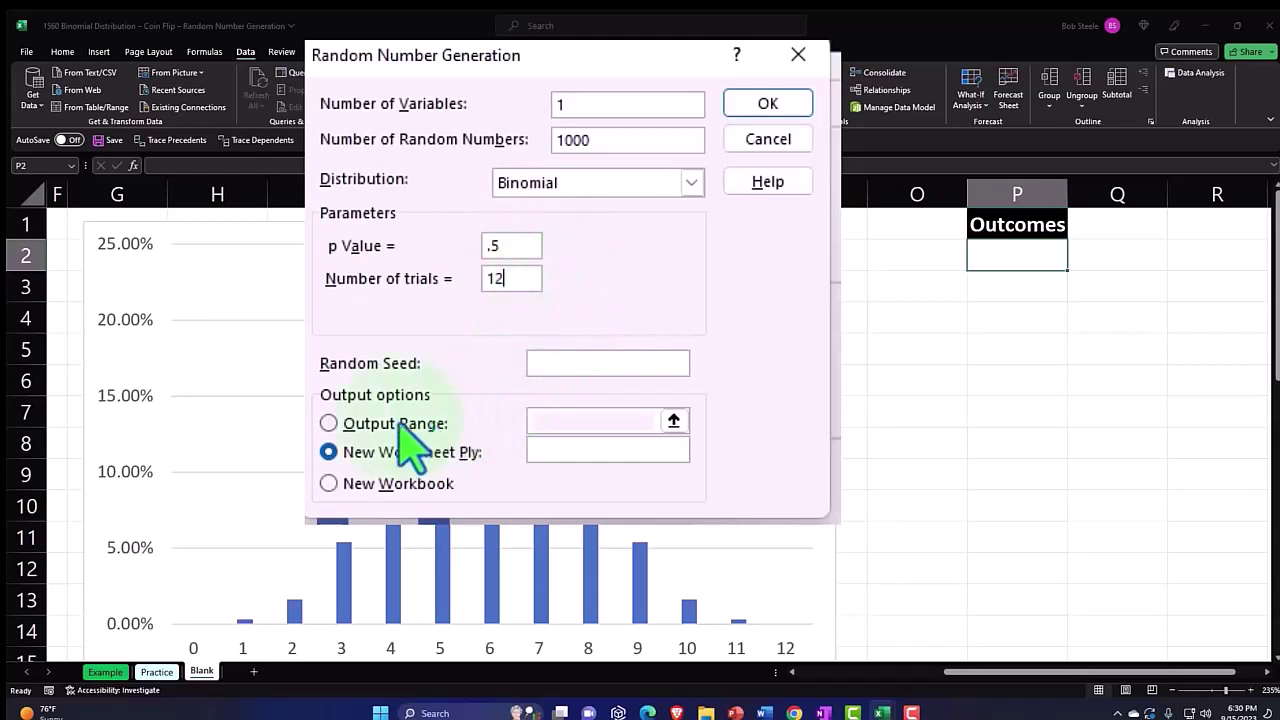
Set the output range to $P$2 and generate the outcomes
{"action": "left_click", "coordinate": [329, 424]}
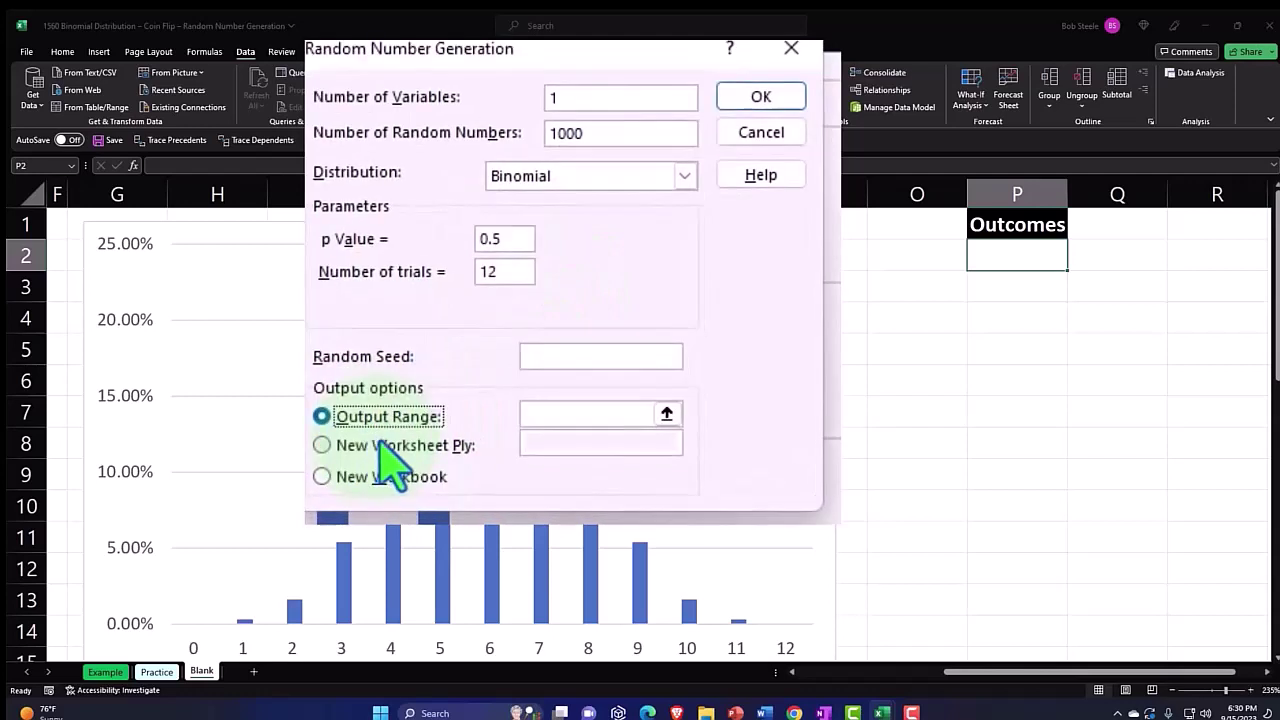
{"action": "left_click", "coordinate": [538, 425]}
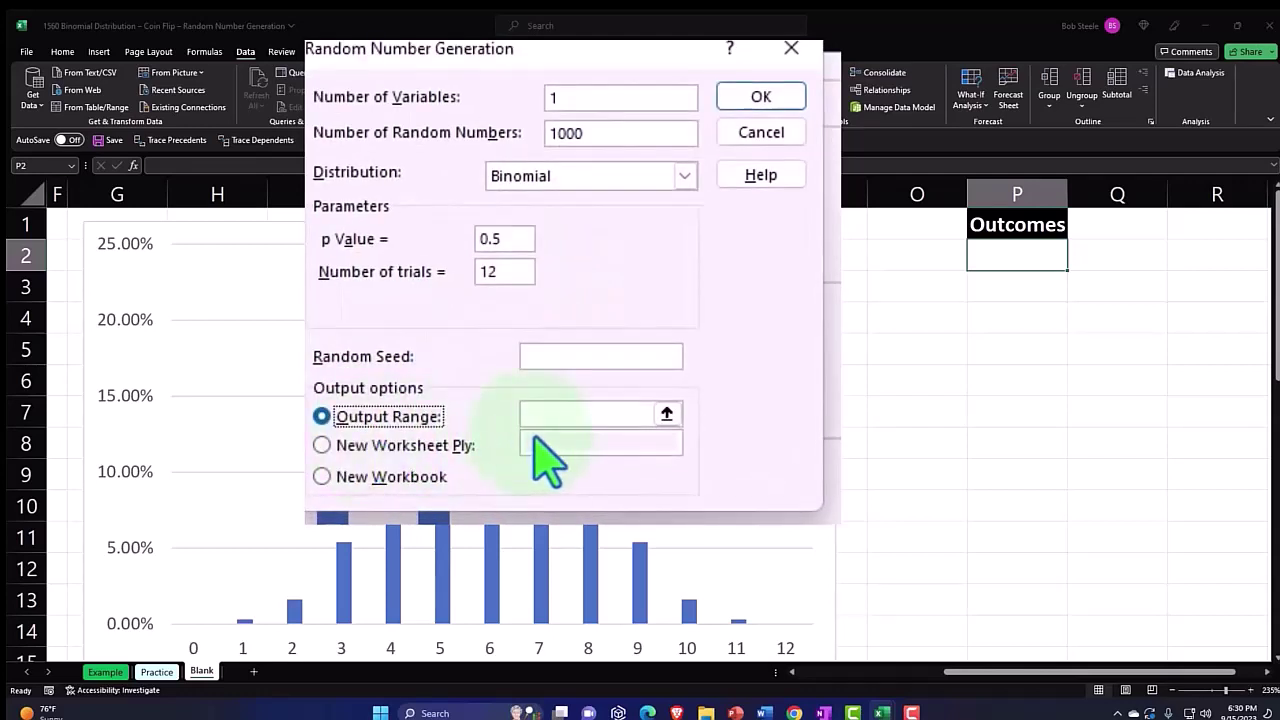
{"action": "left_click", "coordinate": [665, 390]}
{"action": "left_click", "coordinate": [995, 258]}
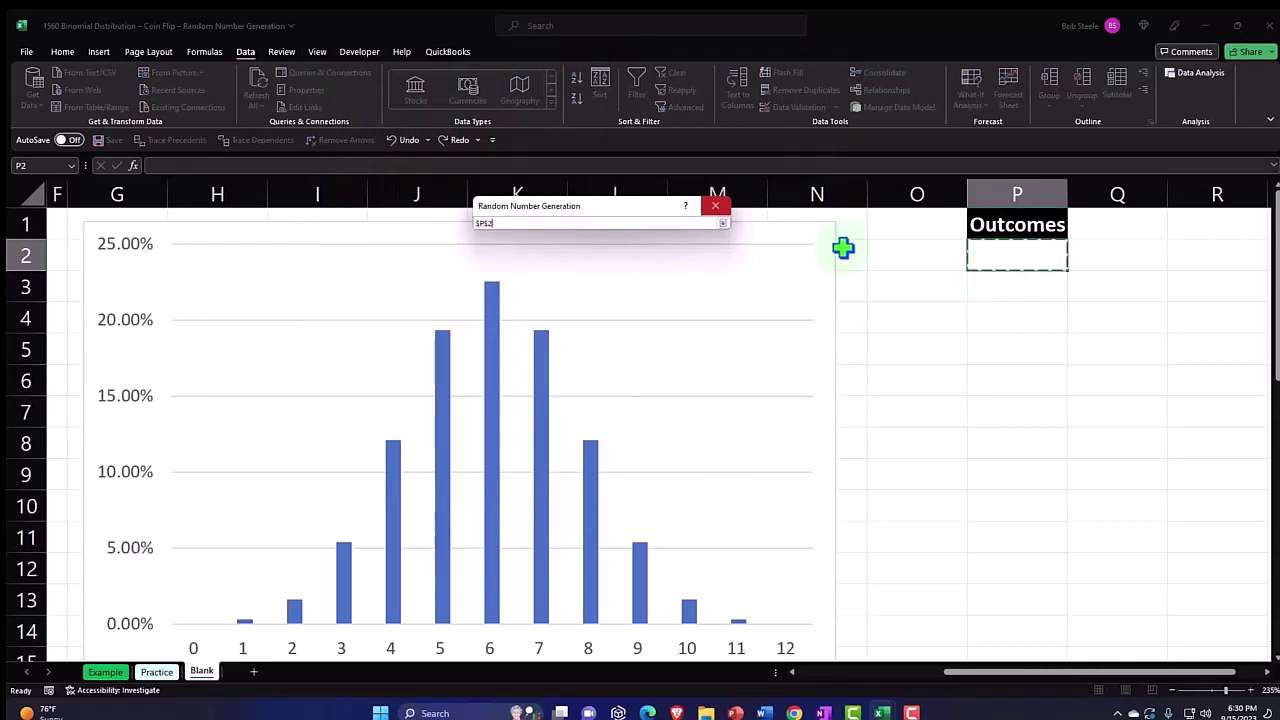
{"action": "left_click", "coordinate": [722, 222]}
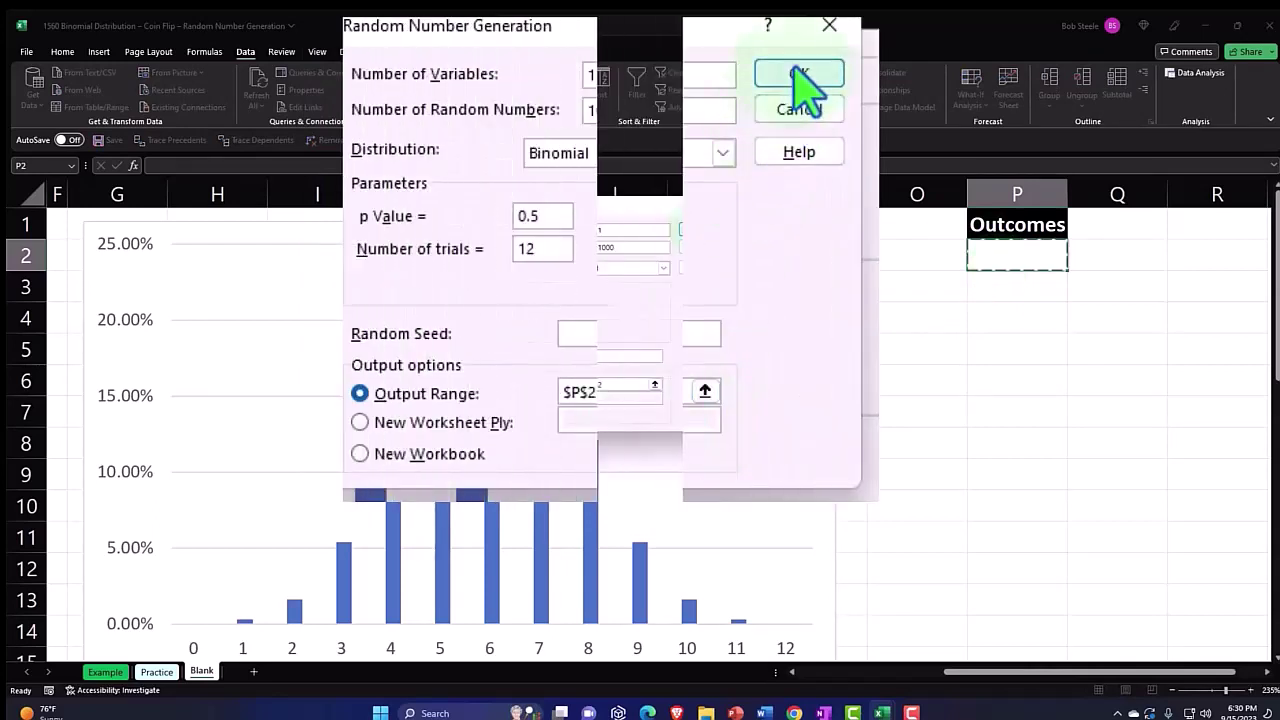
{"action": "left_click", "coordinate": [700, 231]}
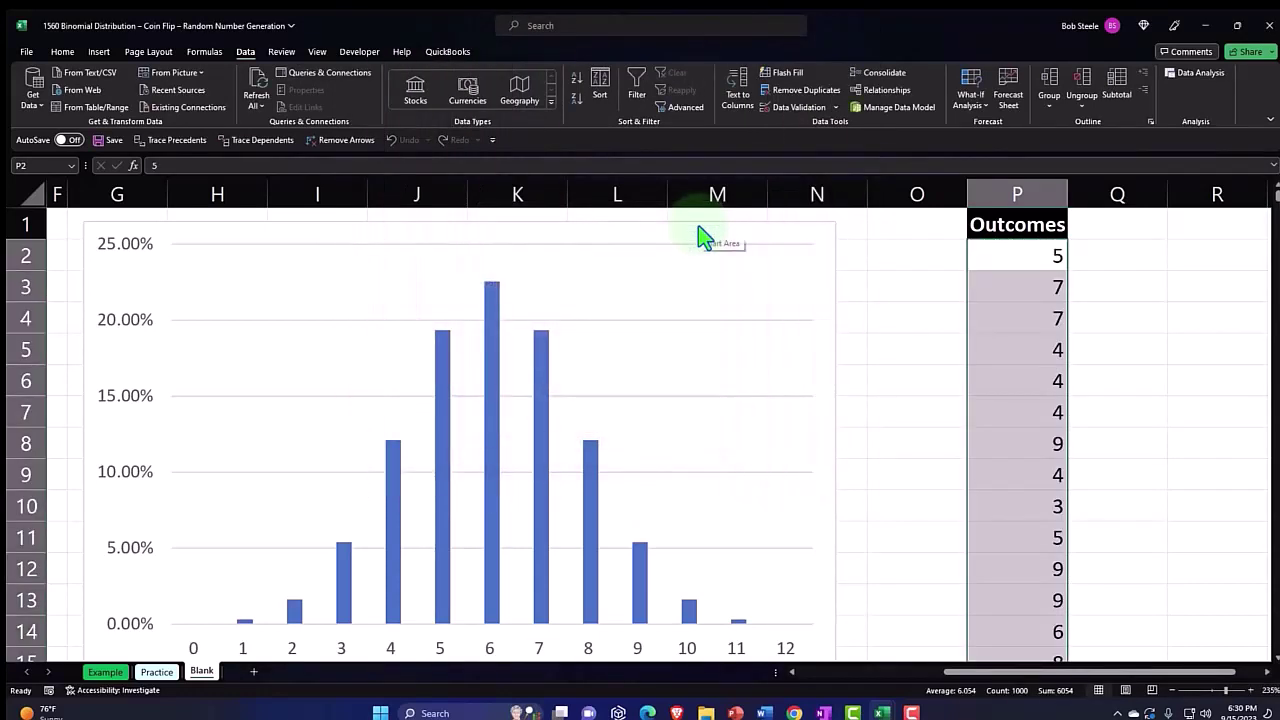
{"action": "left_click", "coordinate": [1033, 263]}
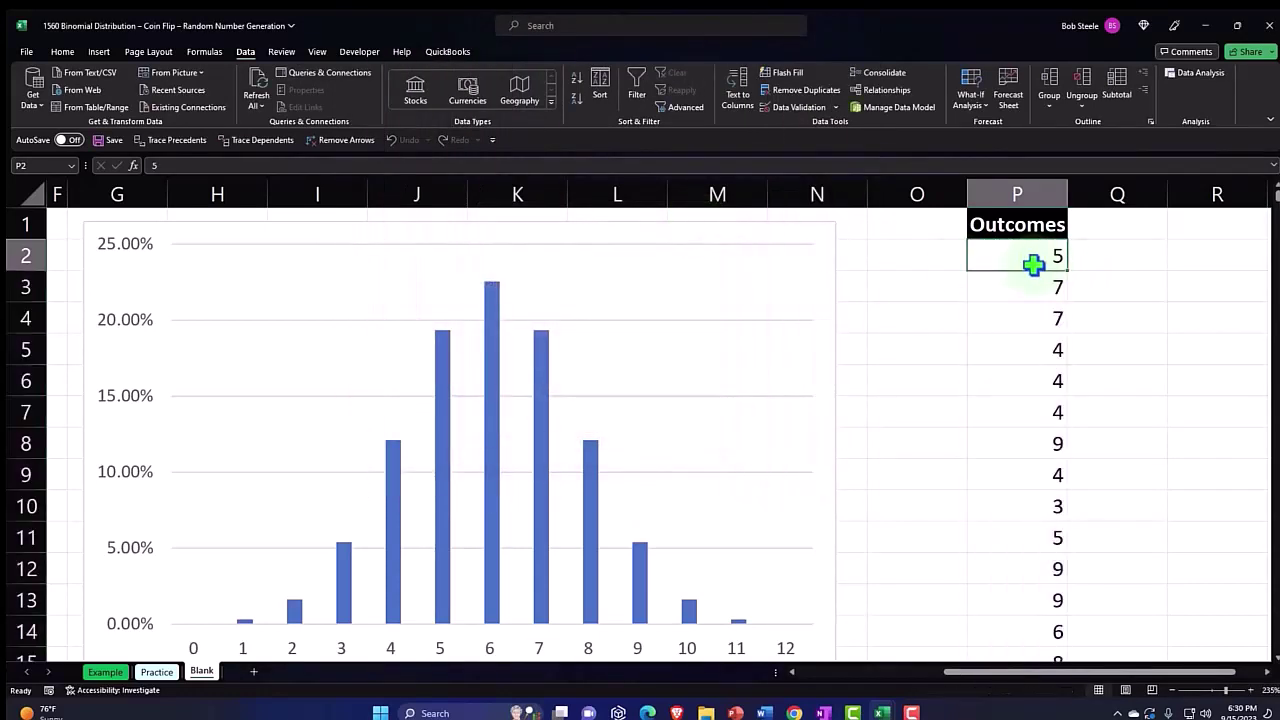
{"action": "key", "text": "Right"}
{"action": "key", "text": "Right"}
{"action": "key", "text": "Right"}
{"action": "key", "text": "Right"}
{"action": "key", "text": "Right"}
{"action": "key", "text": "Right"}
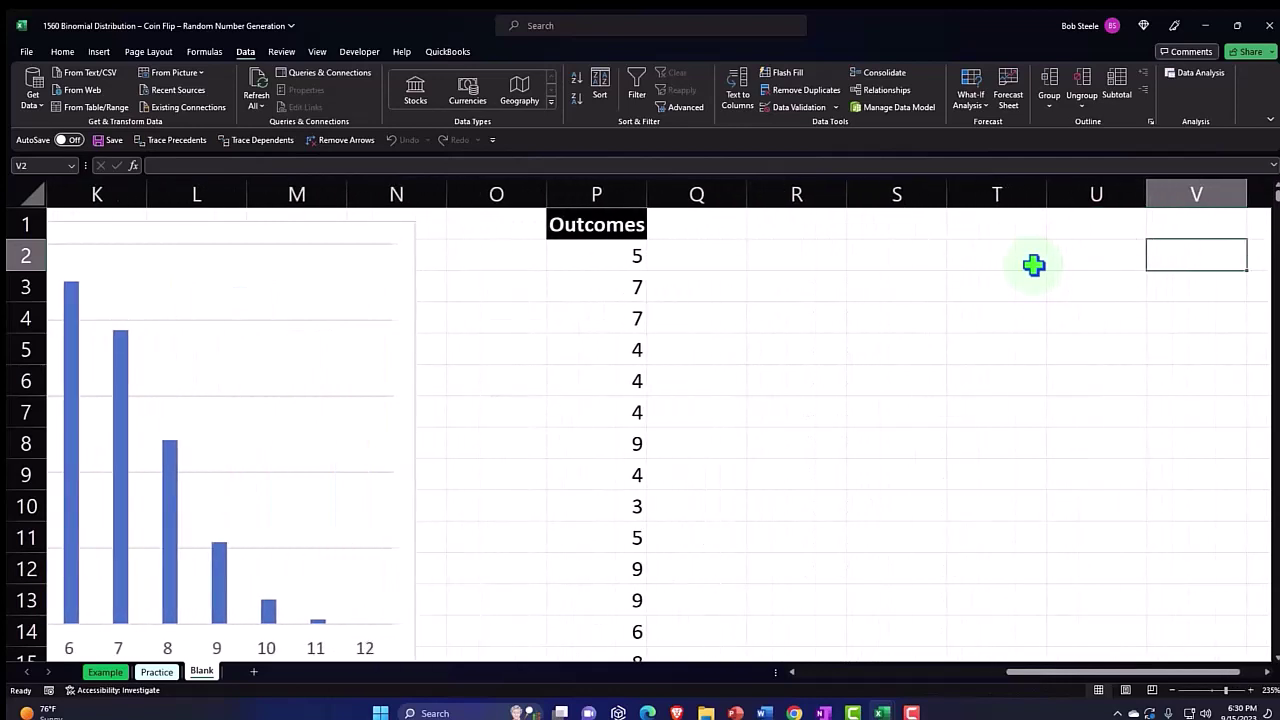
{"action": "key", "text": "Left"}
{"action": "key", "text": "Left"}
{"action": "key", "text": "Left"}
{"action": "key", "text": "Left"}
{"action": "key", "text": "Left"}
{"action": "key", "text": "Left"}
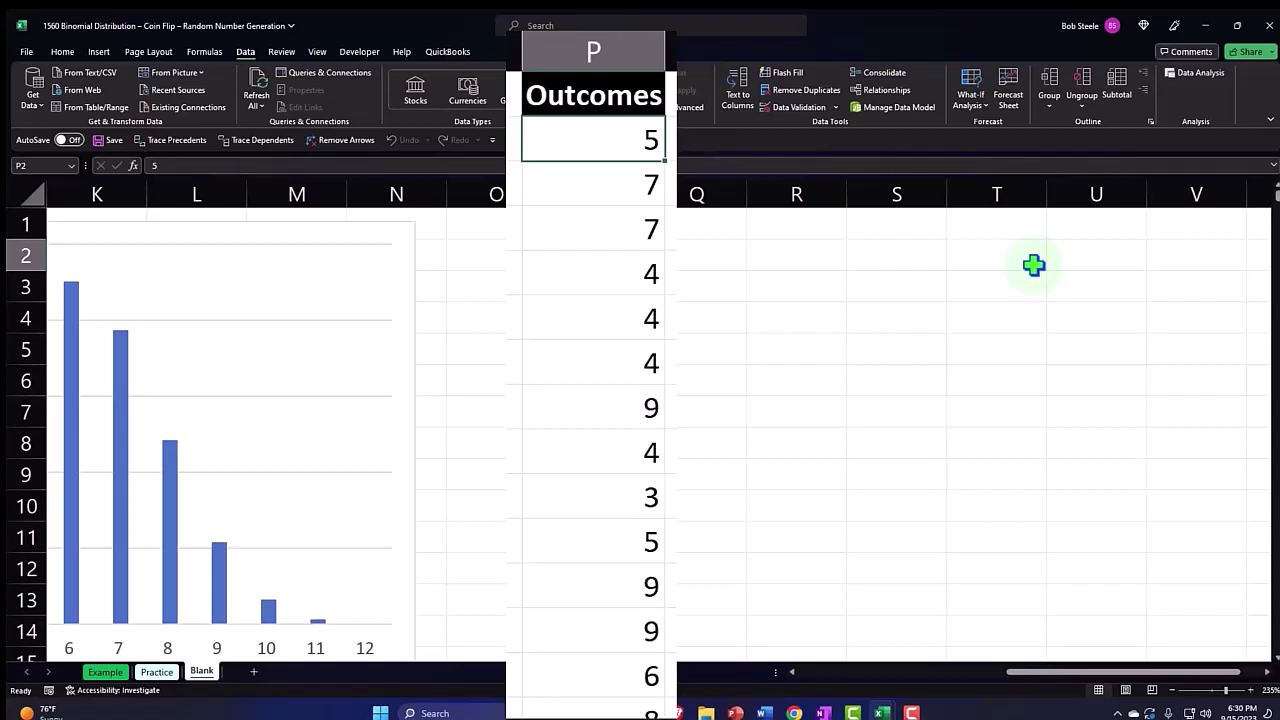
{"action": "key", "text": "Down"}
{"action": "key", "text": "Down"}
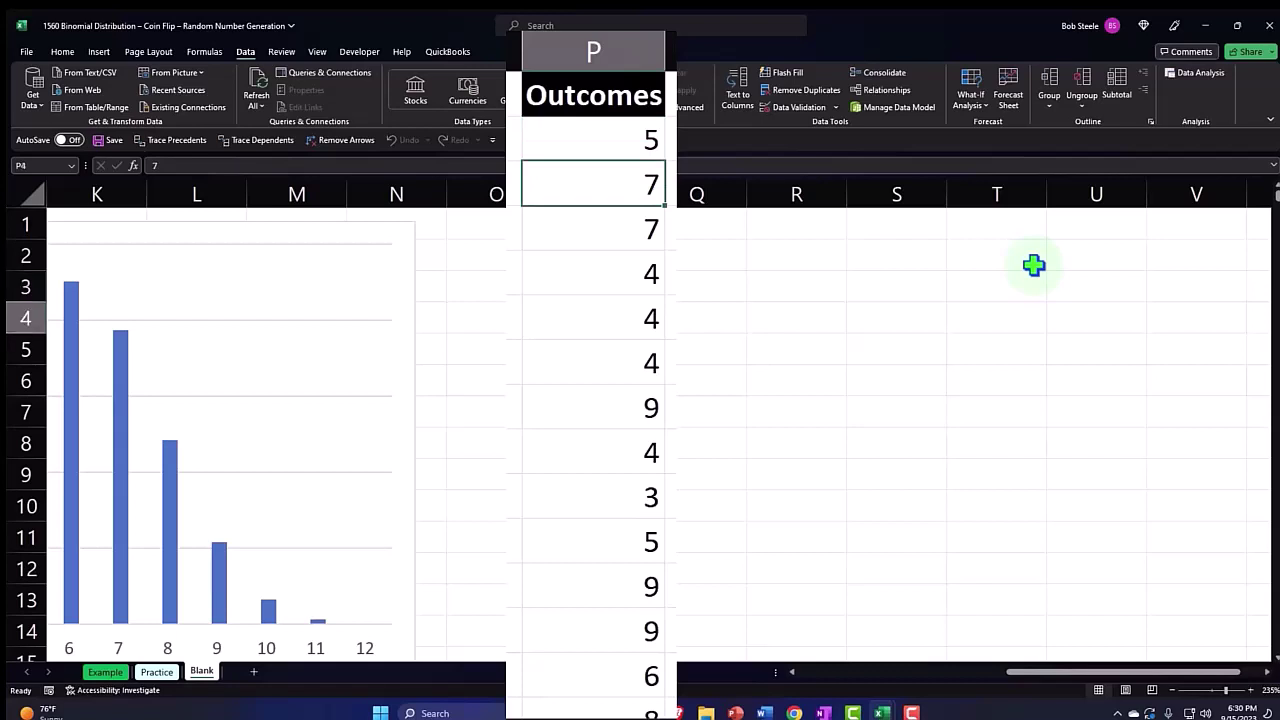
{"action": "key", "text": "Down"}
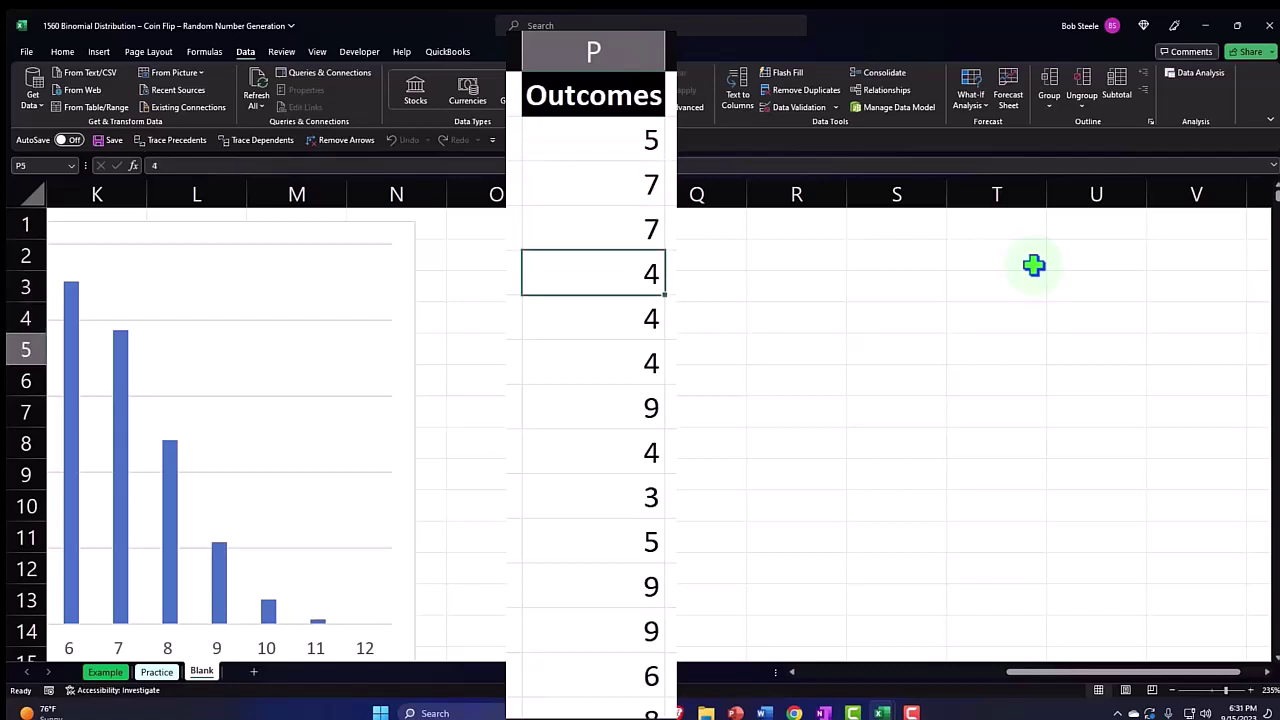
{"action": "key", "text": "Down"}
{"action": "key", "text": "Down"}
{"action": "key", "text": "Down"}
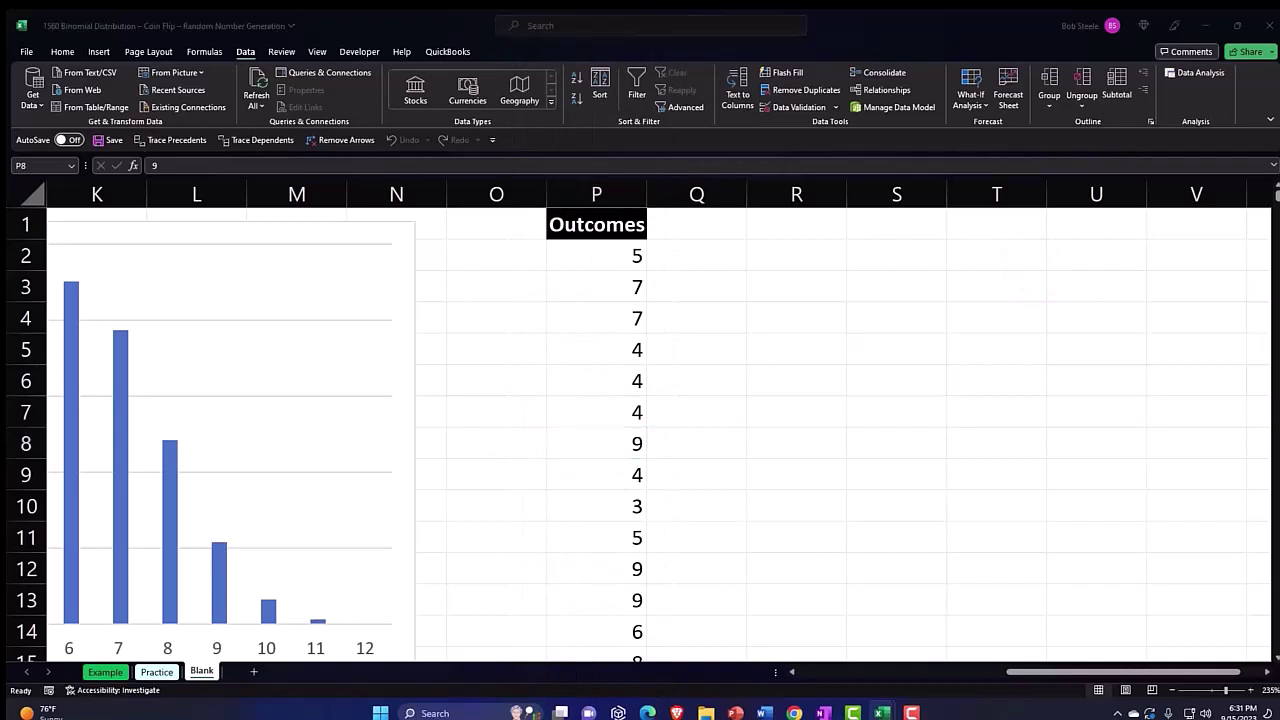
{"action": "key", "text": "F2"}
{"action": "key", "text": "Escape"}
Narrow column Q, put 'Bens' in R1 and 'Frequencey' in S1, and enter 0 in R2
{"action": "left_click", "coordinate": [745, 186]}
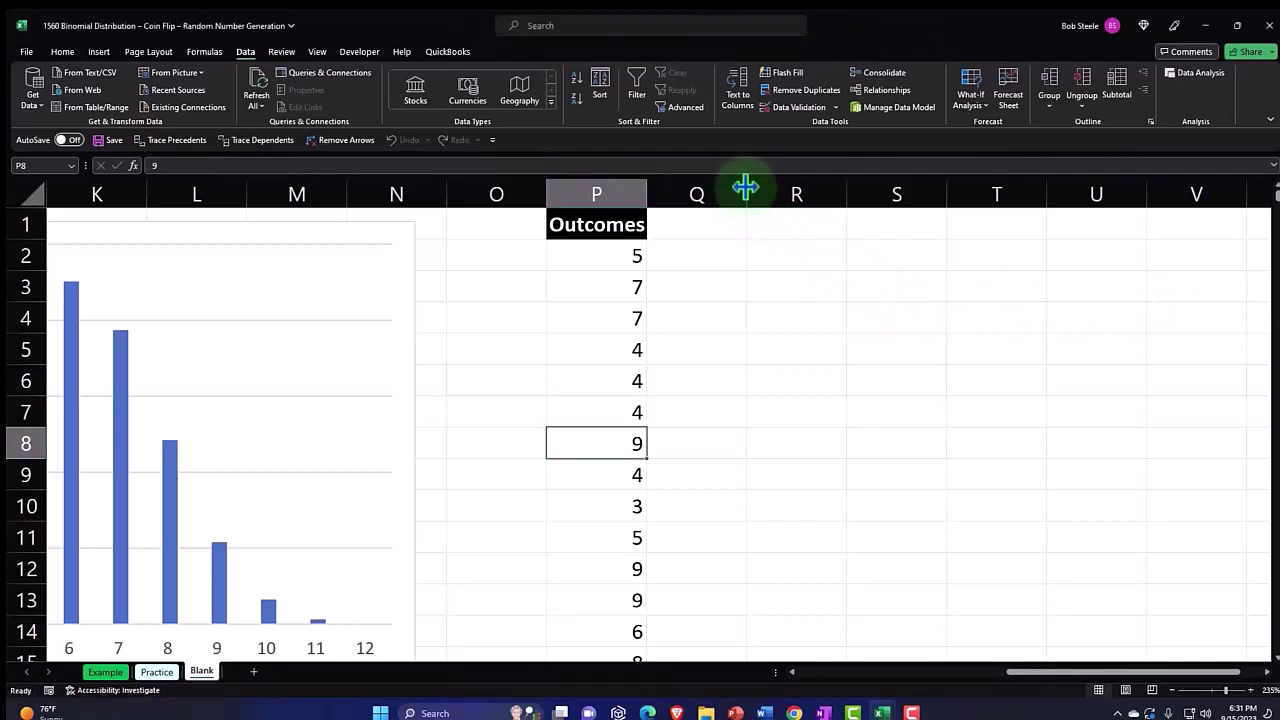
{"action": "left_click_drag", "start_coordinate": [745, 186], "coordinate": [676, 190]}
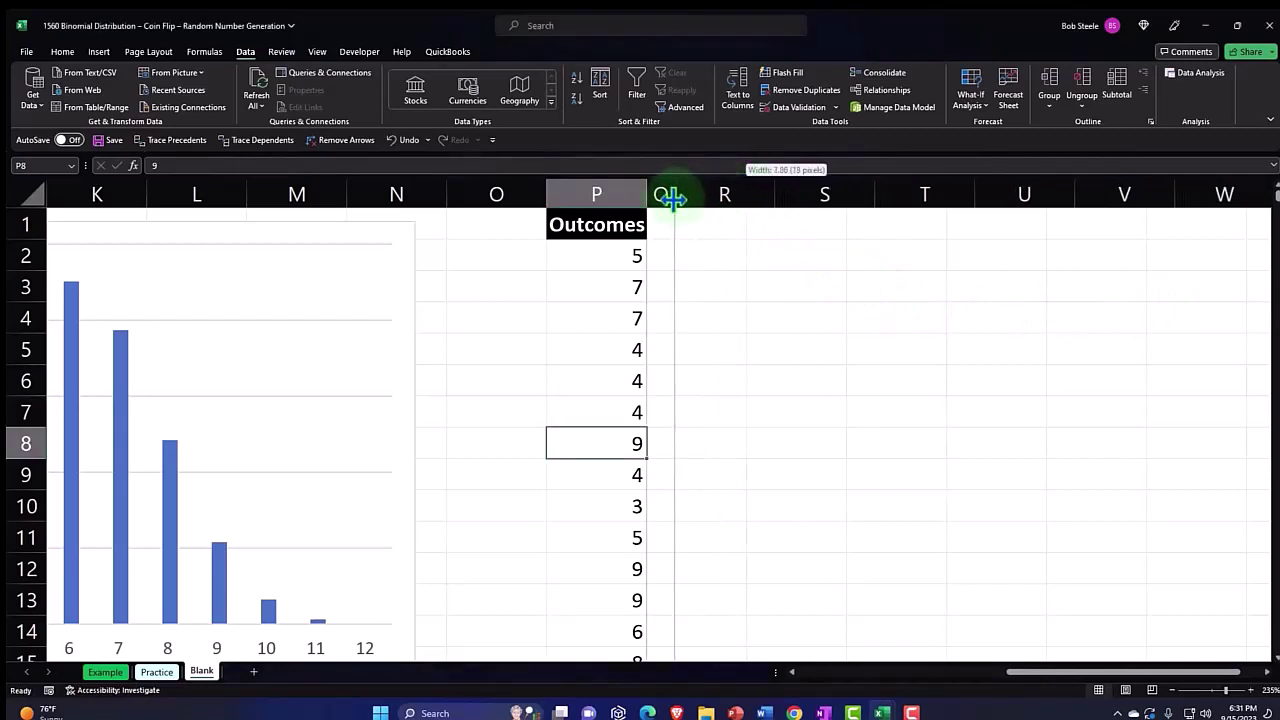
{"action": "left_click", "coordinate": [737, 224]}
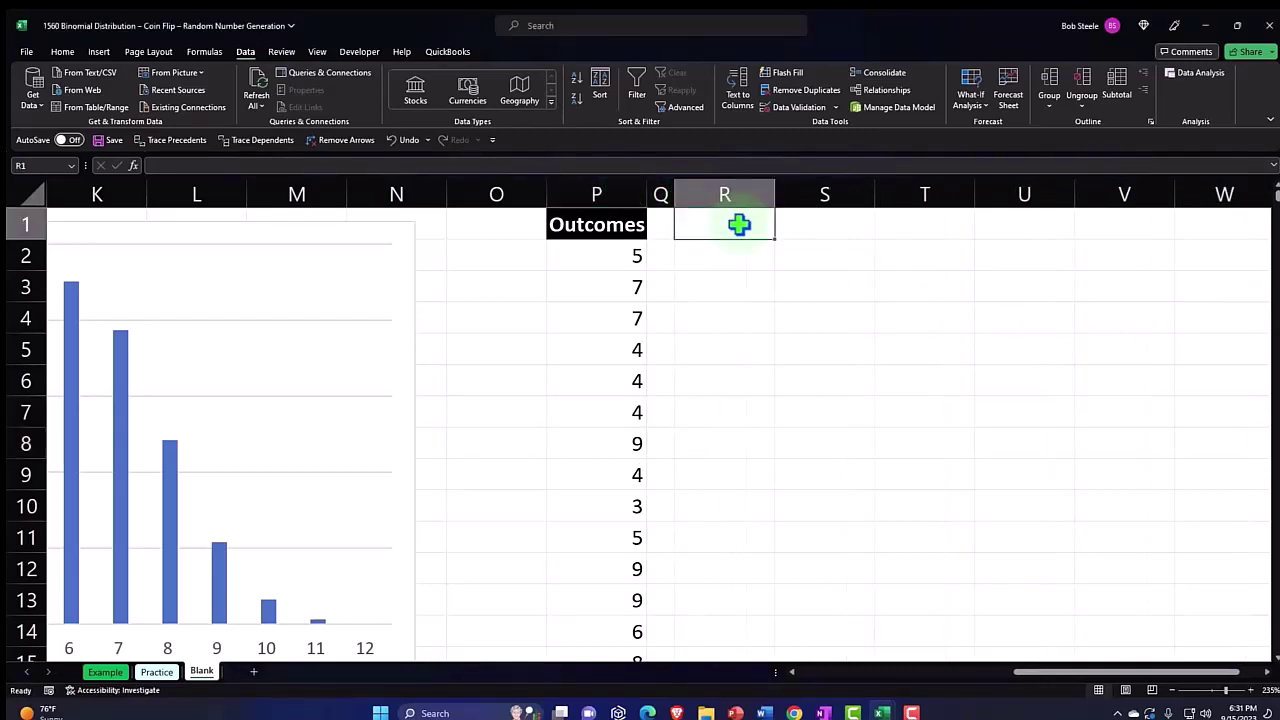
{"action": "type", "text": "Ben"}
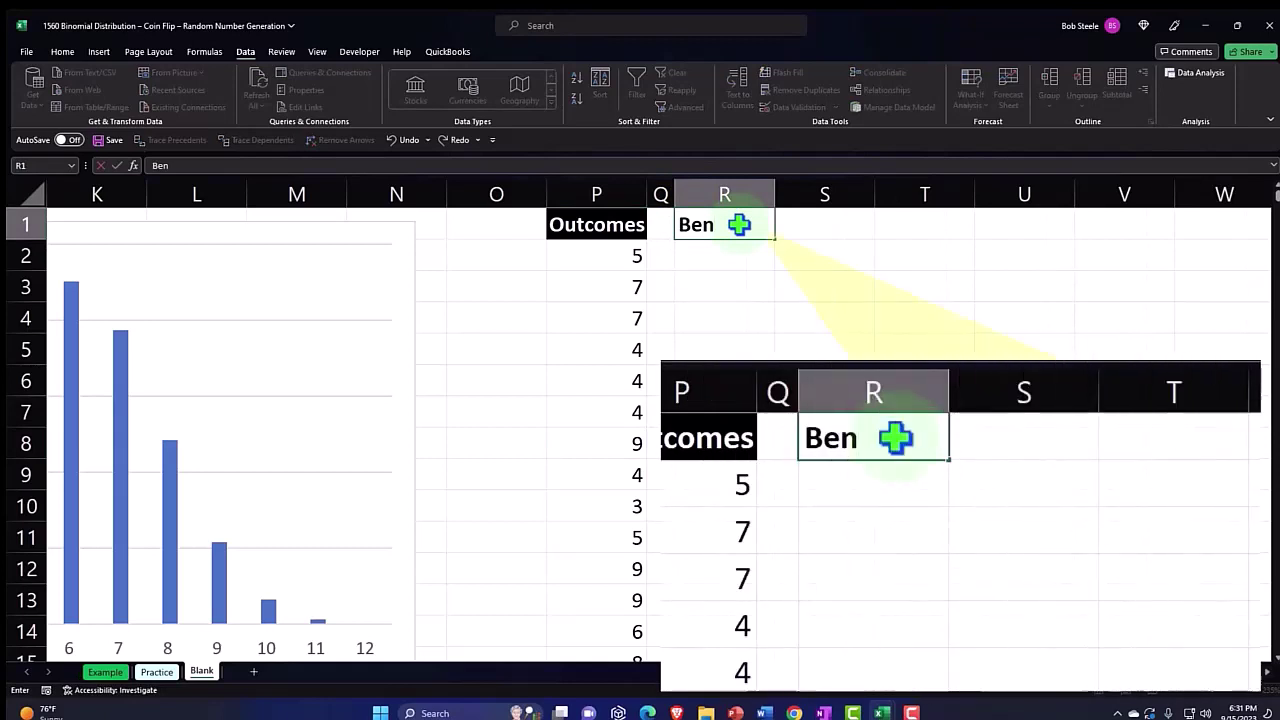
{"action": "type", "text": "s"}
{"action": "key", "text": "Tab"}
{"action": "type", "text": "Fre"}
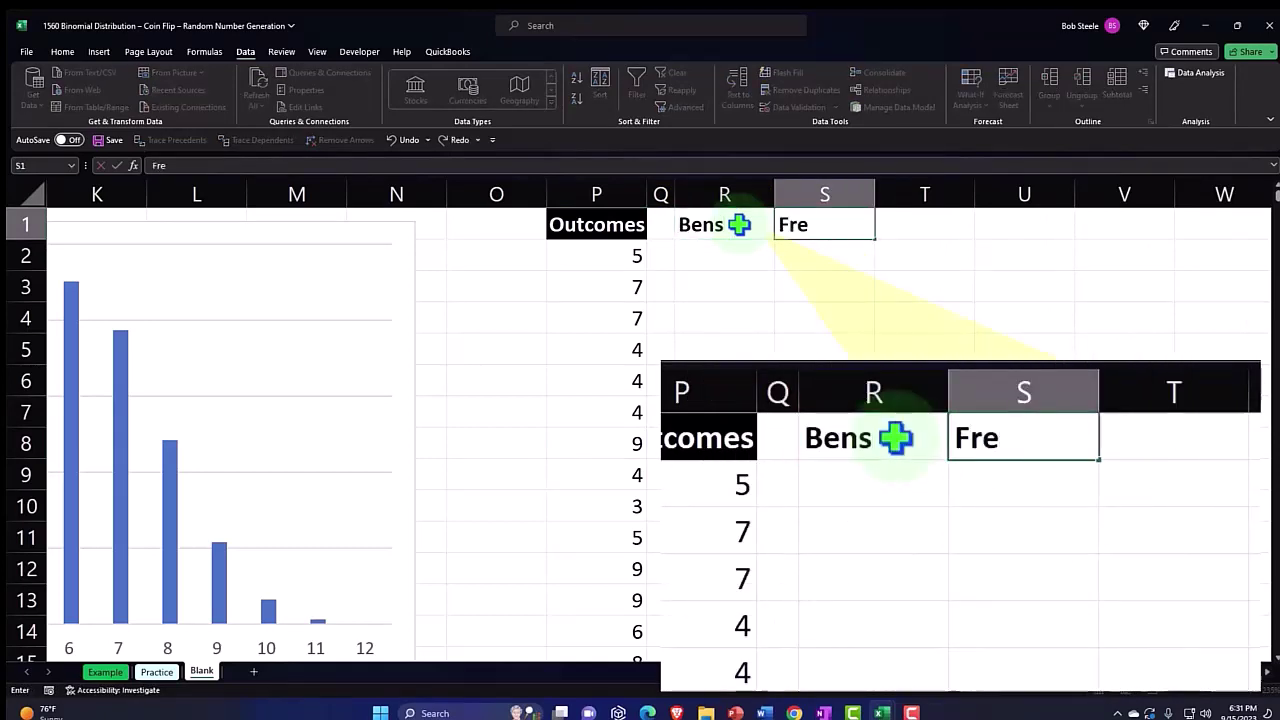
{"action": "type", "text": "quencey"}
{"action": "key", "text": "Return"}
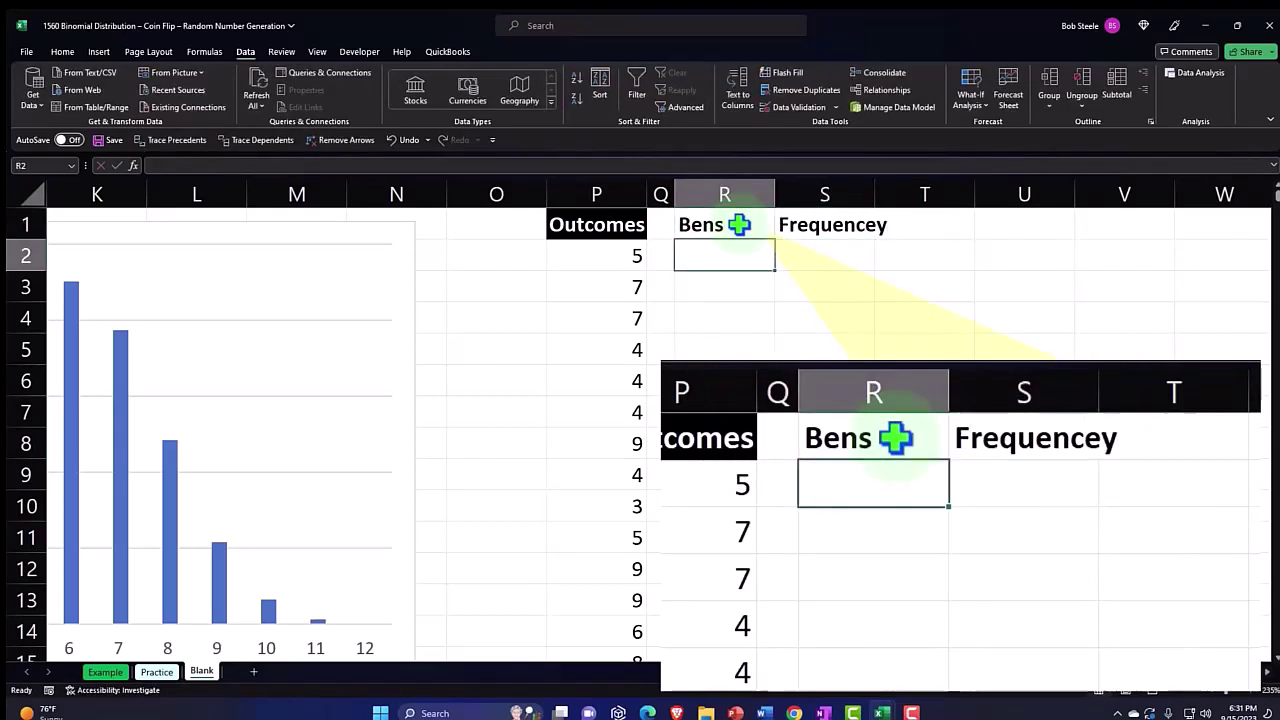
{"action": "left_click", "coordinate": [740, 224]}
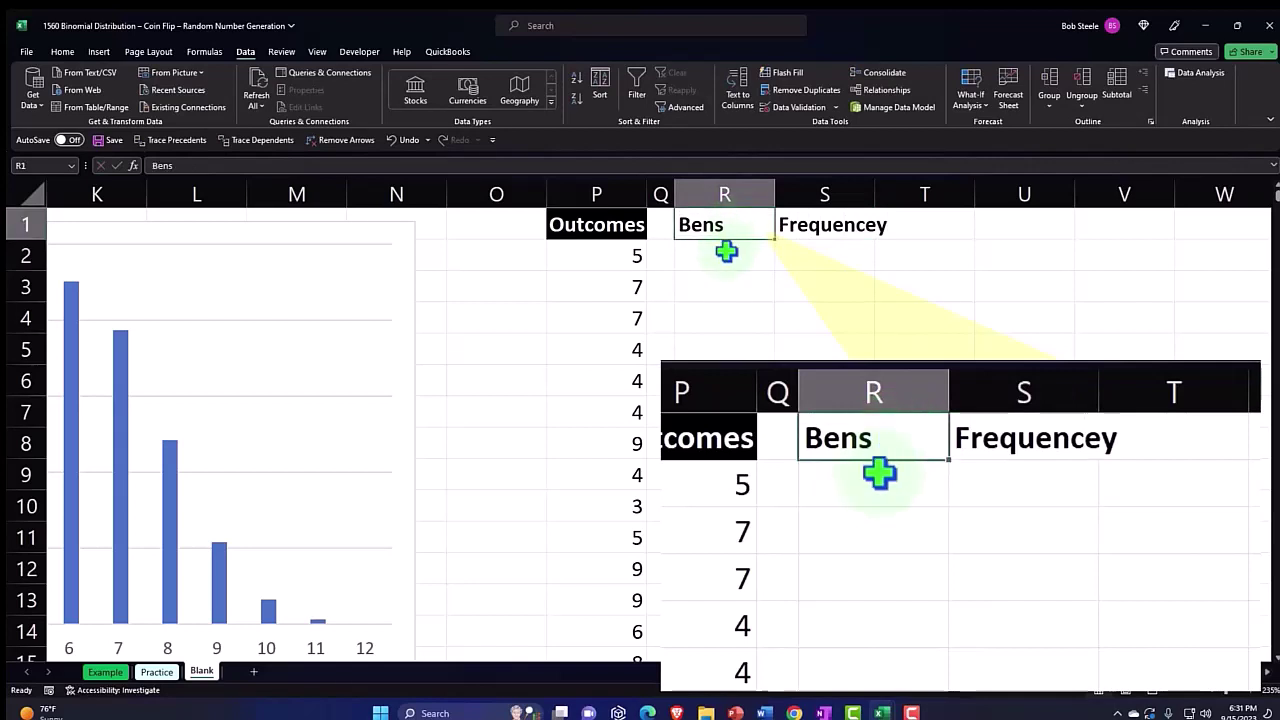
{"action": "left_click", "coordinate": [726, 252]}
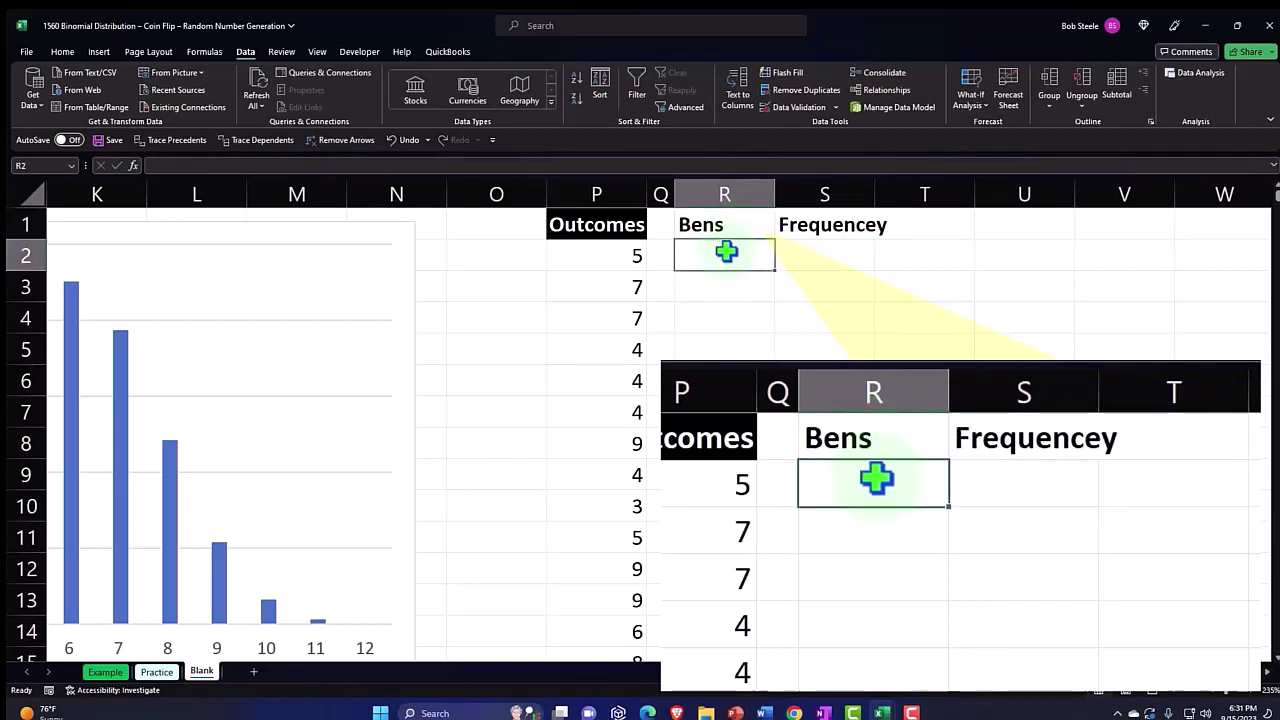
{"action": "type", "text": "0"}
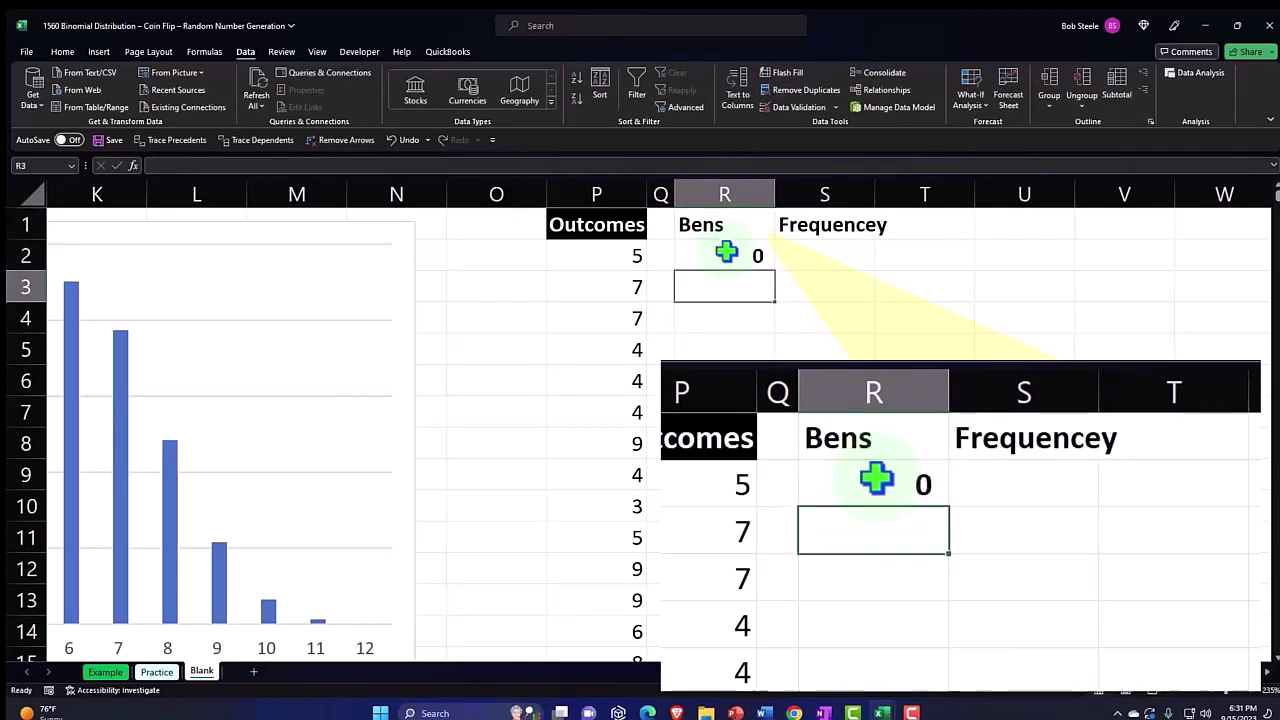